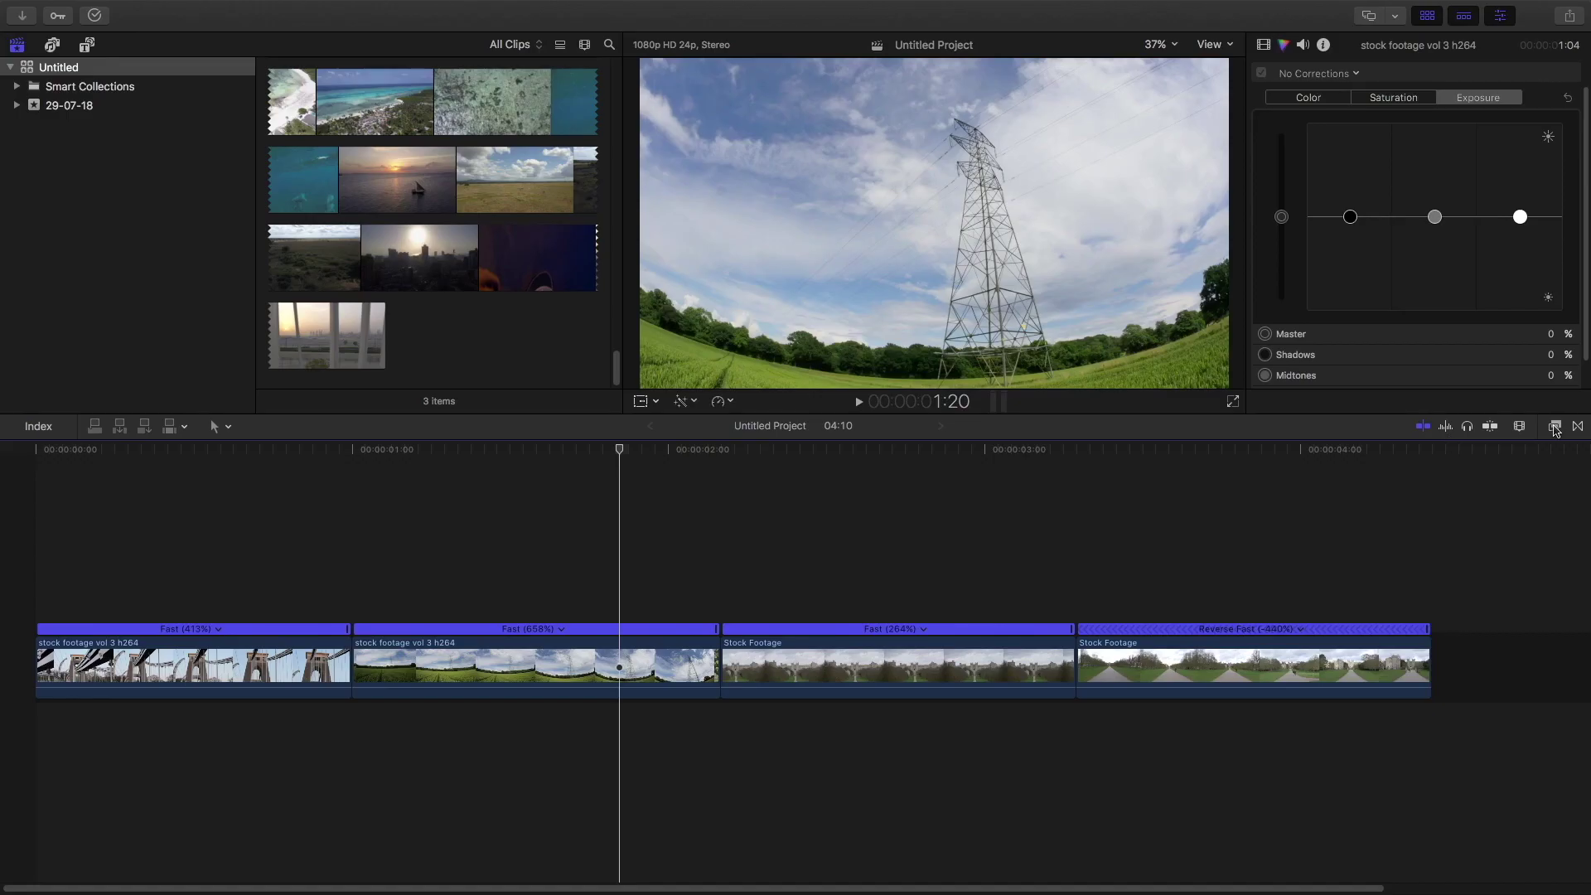
pyautogui.click(1555, 426)
pyautogui.click(1555, 426)
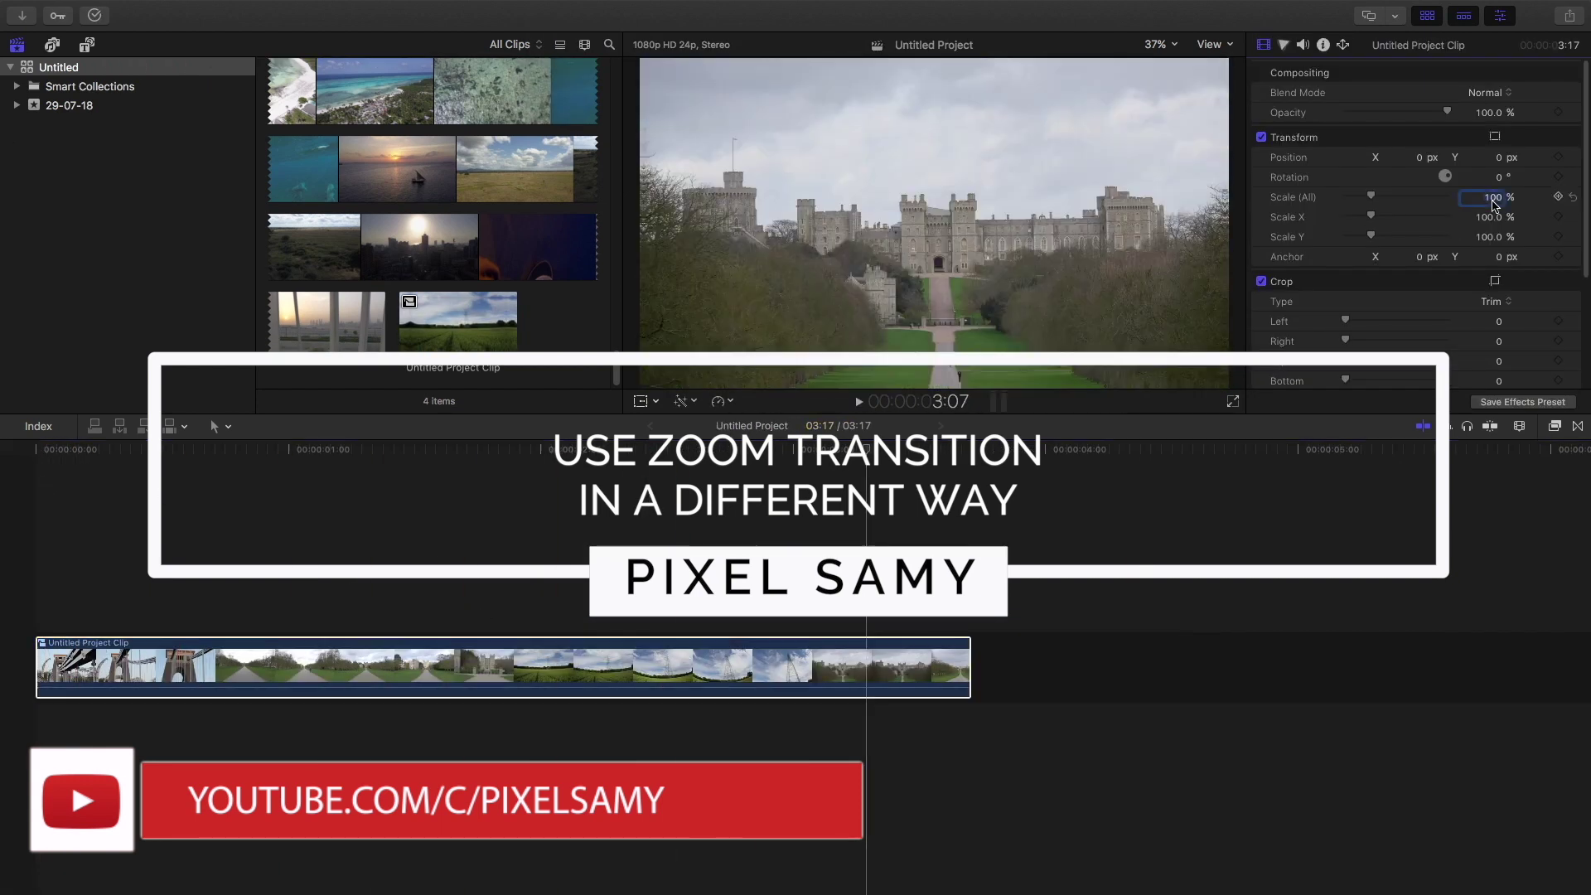
pyautogui.click(1160, 44)
pyautogui.click(1164, 98)
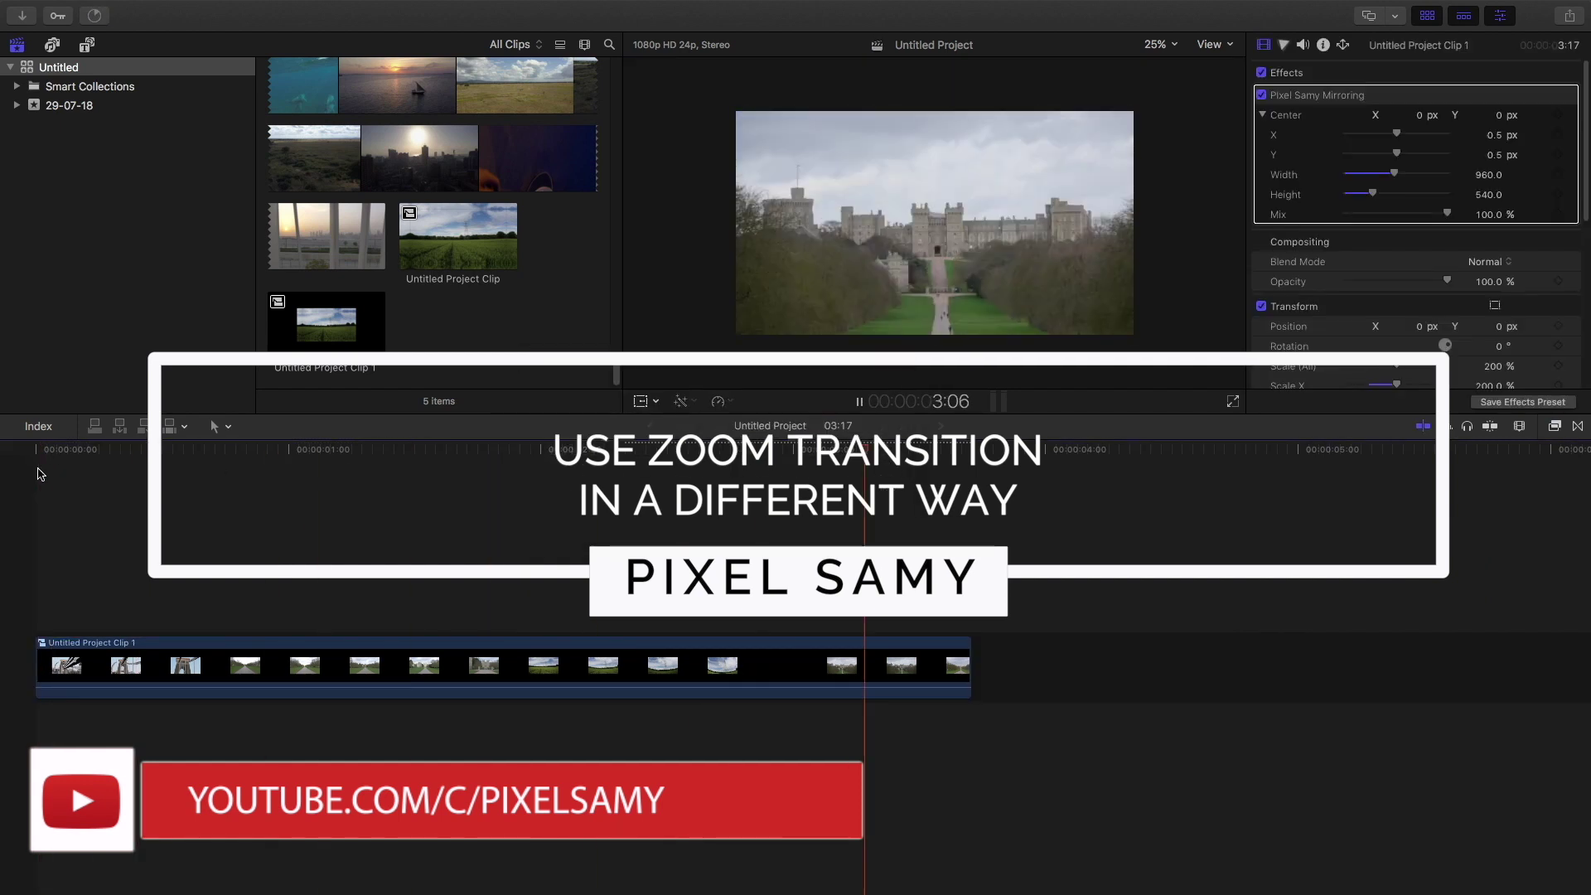
pyautogui.scroll(-2, 1552, 130)
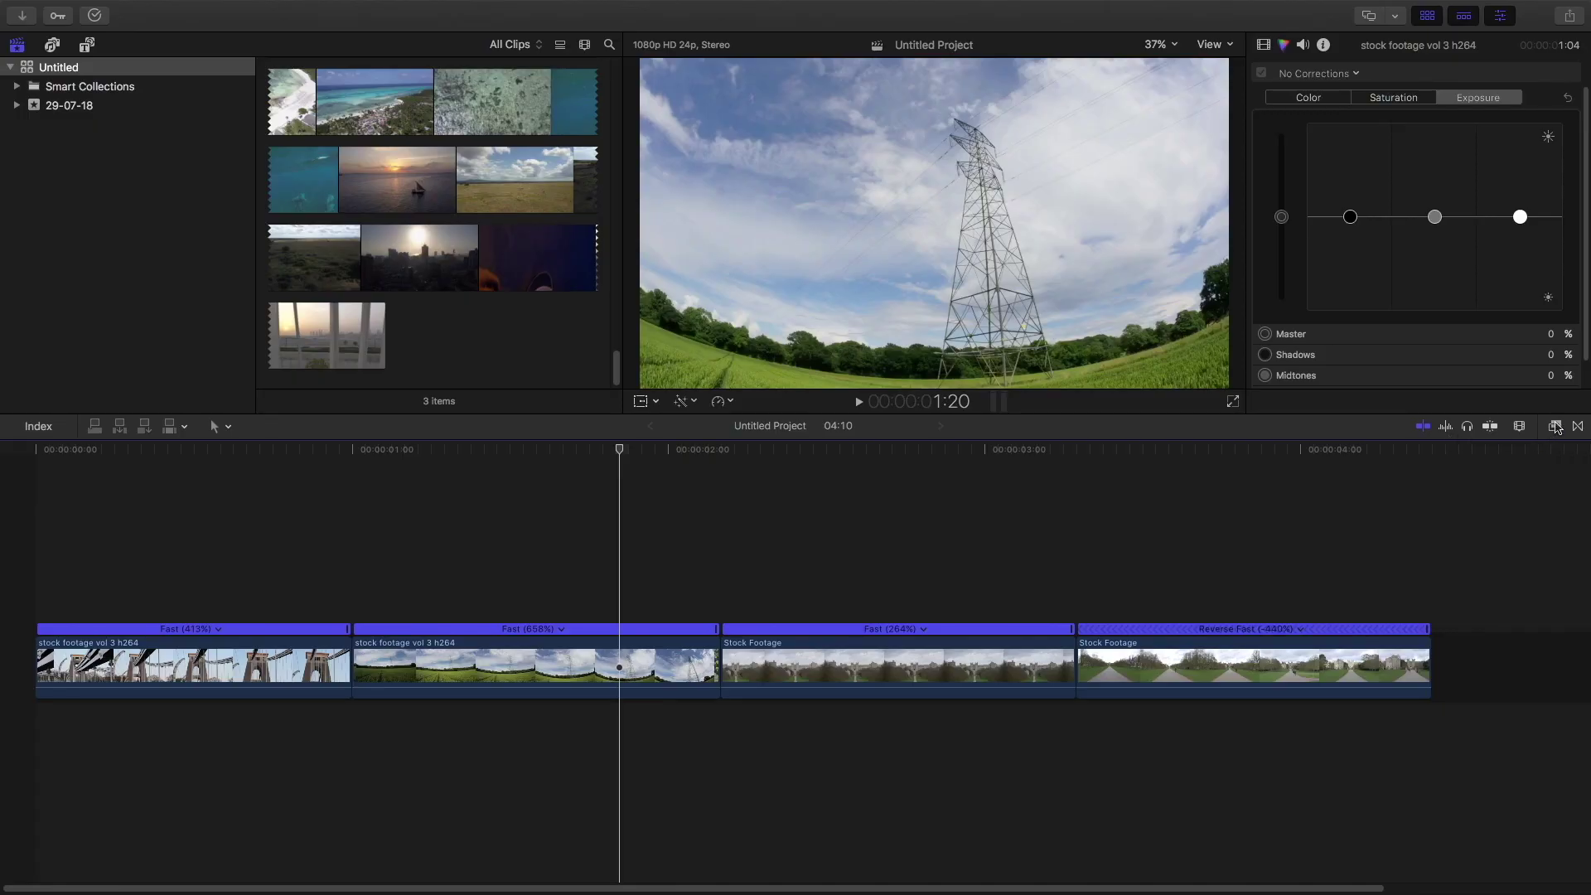
pyautogui.click(1555, 427)
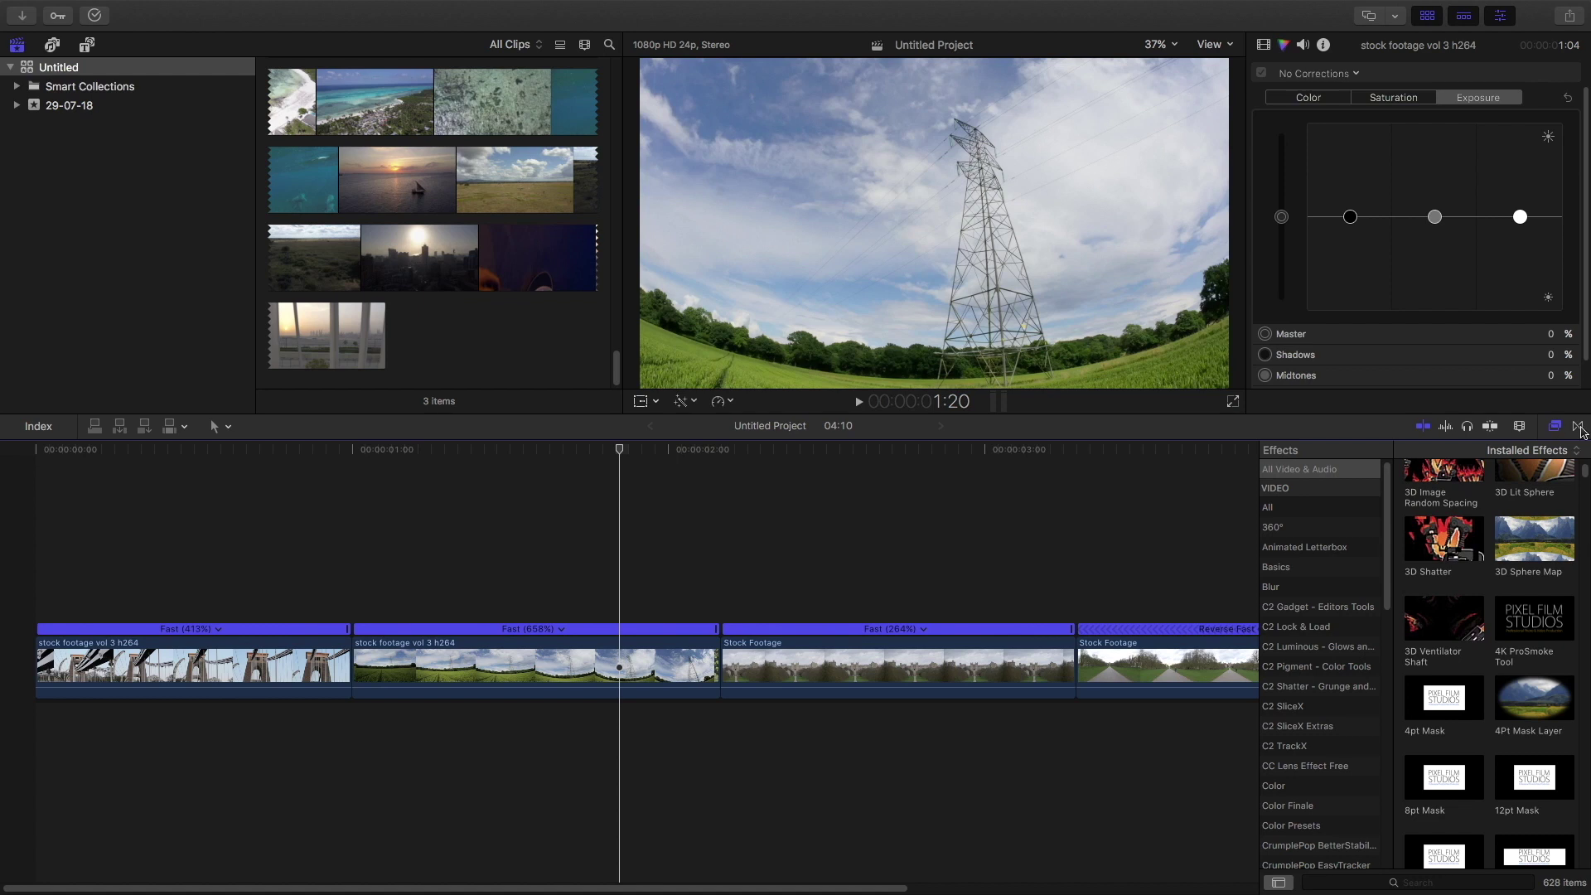
pyautogui.click(1578, 428)
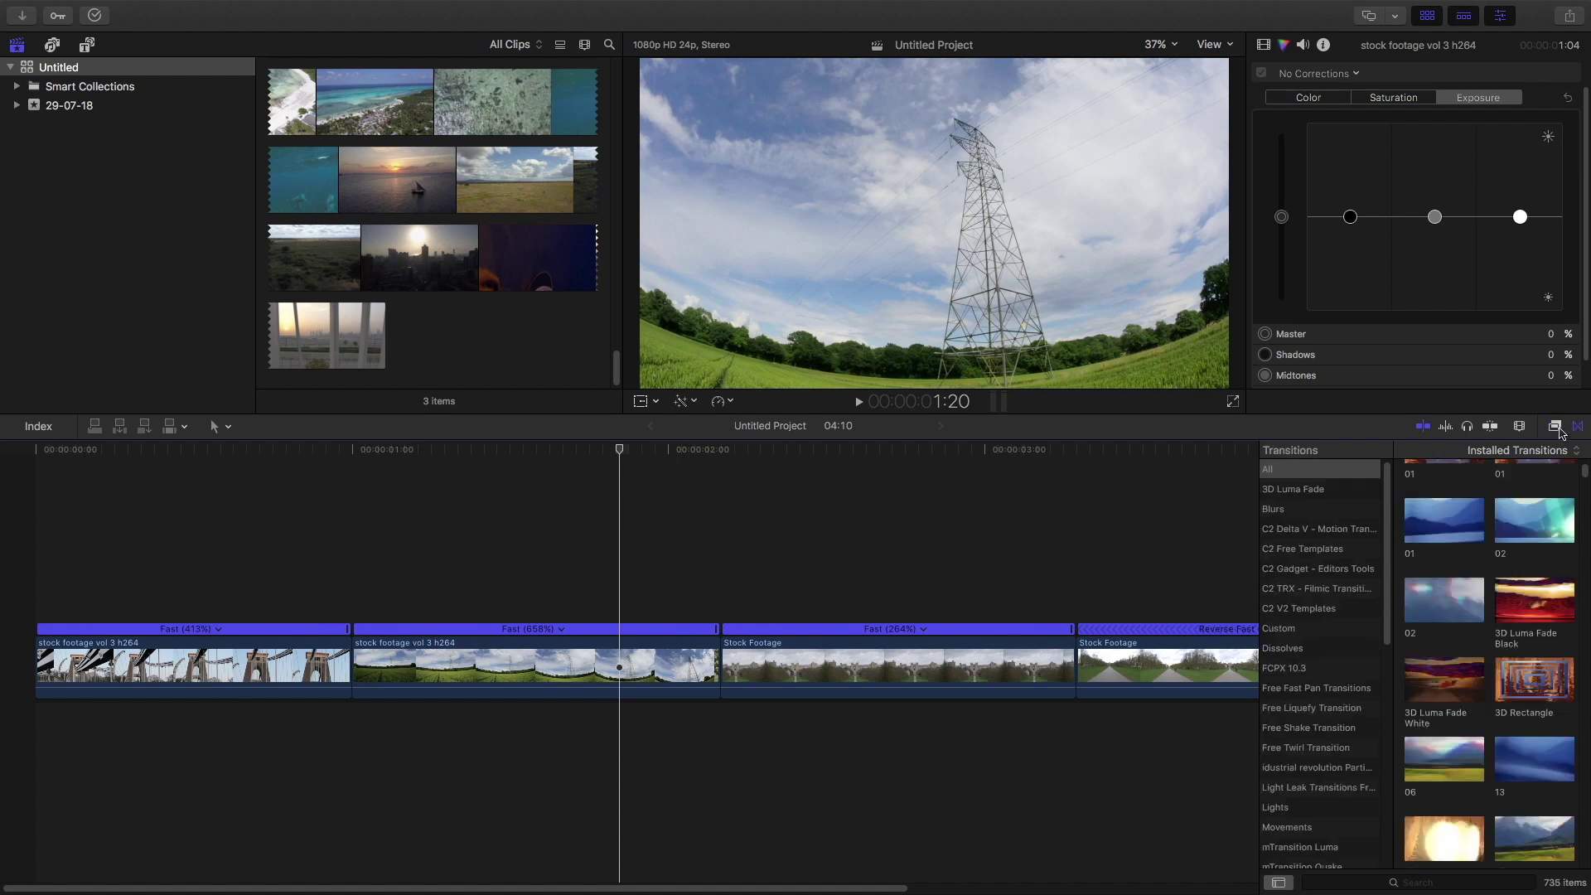
pyautogui.click(1556, 427)
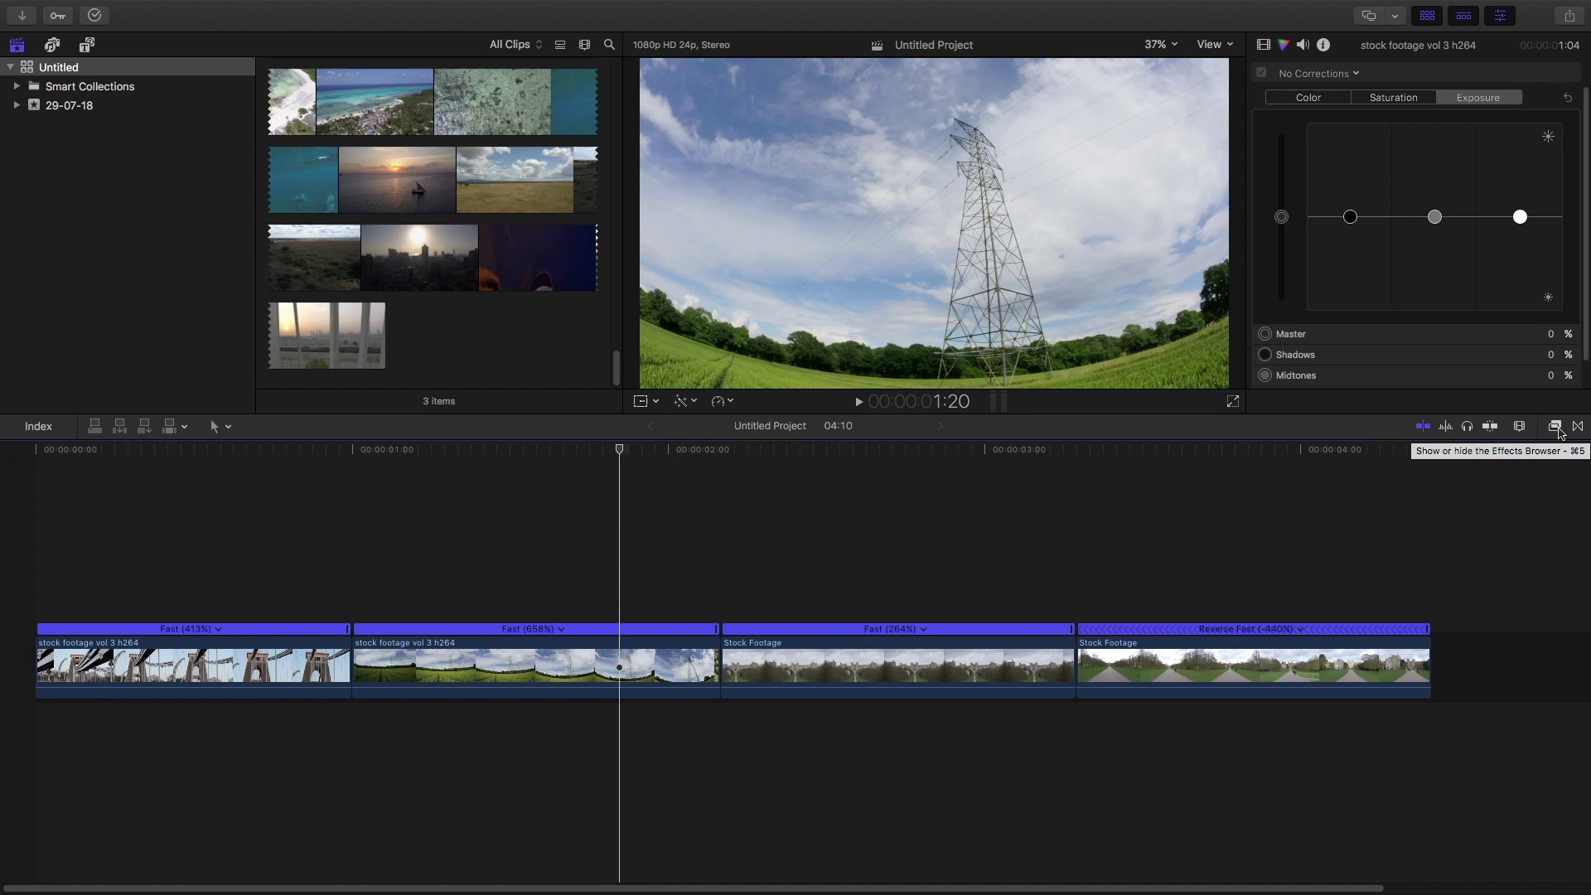
# - Search the transitions for "smooth" and add Smooth Zoom in at the cut between the first and second clips
pyautogui.click(1578, 428)
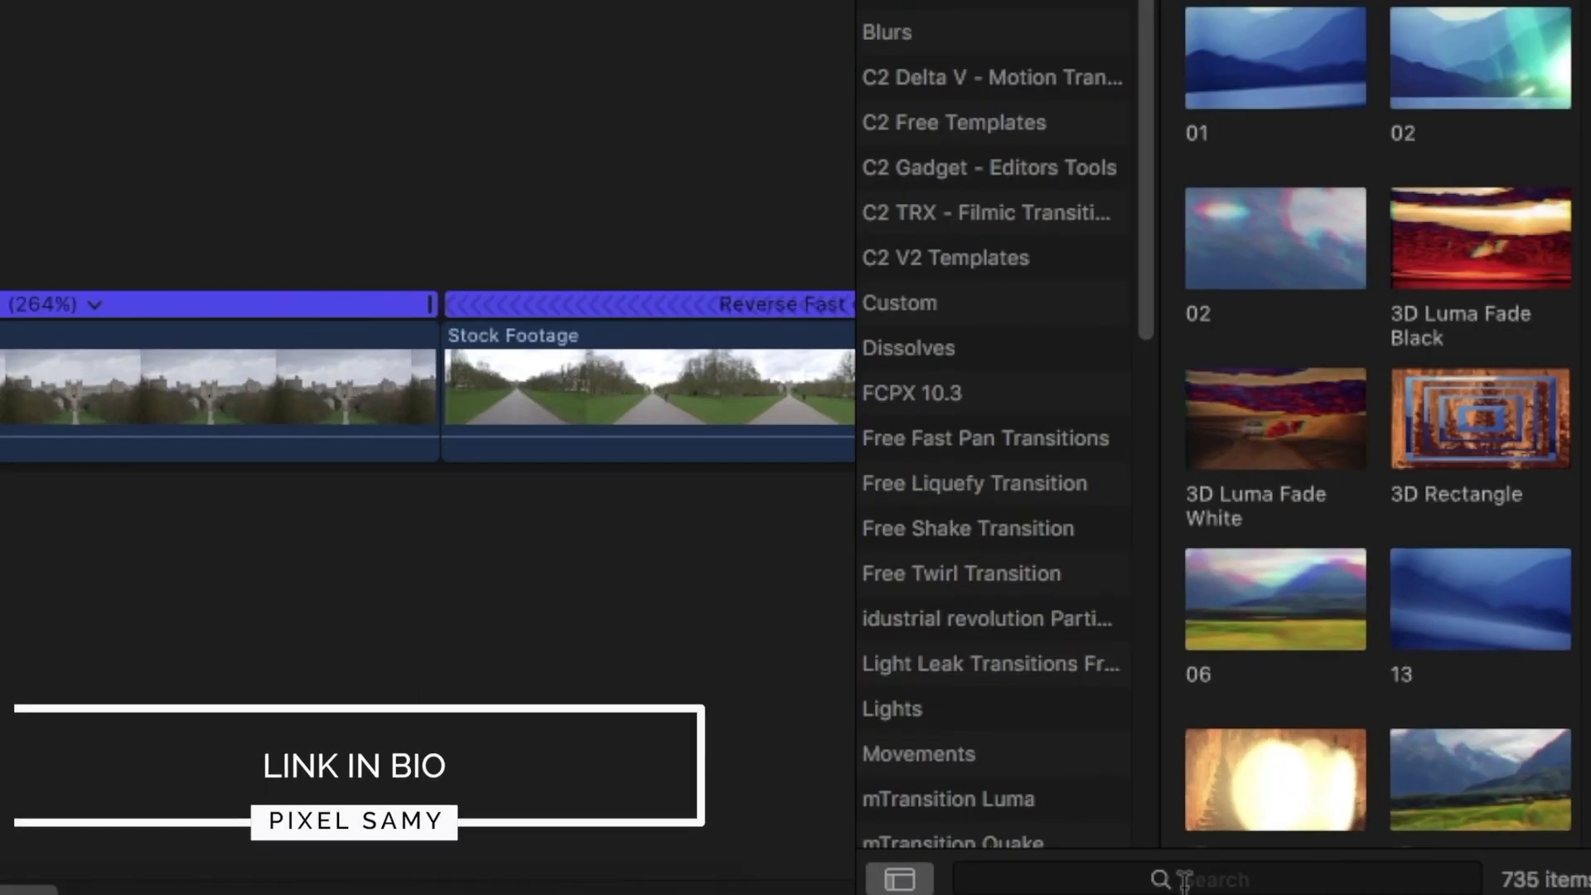
pyautogui.click(1185, 880)
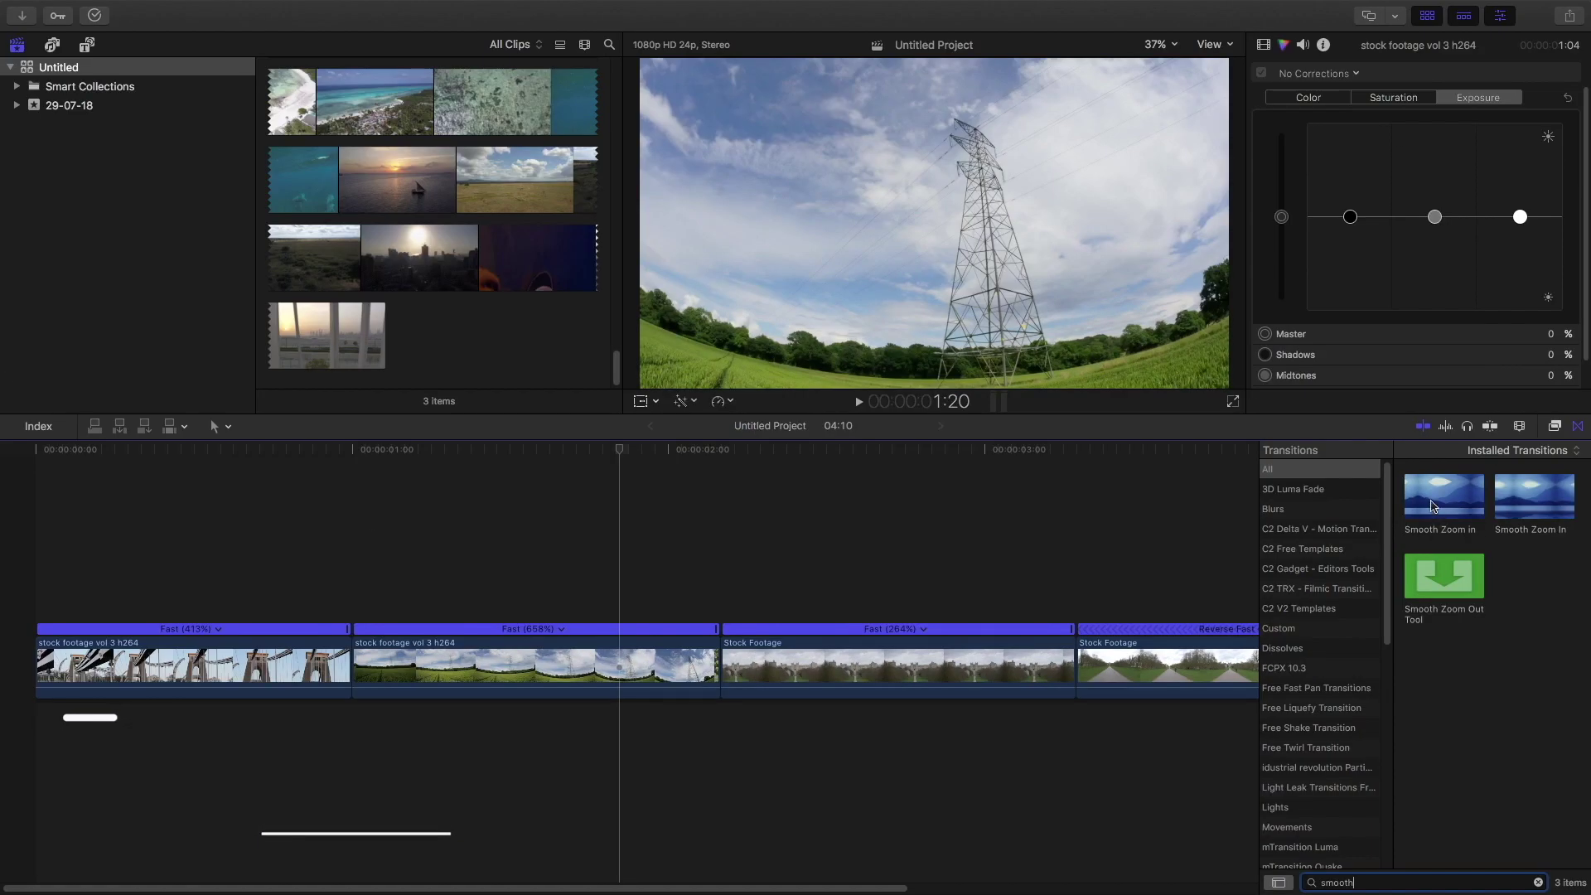
pyautogui.moveTo(1443, 495); pyautogui.dragTo(400, 697)
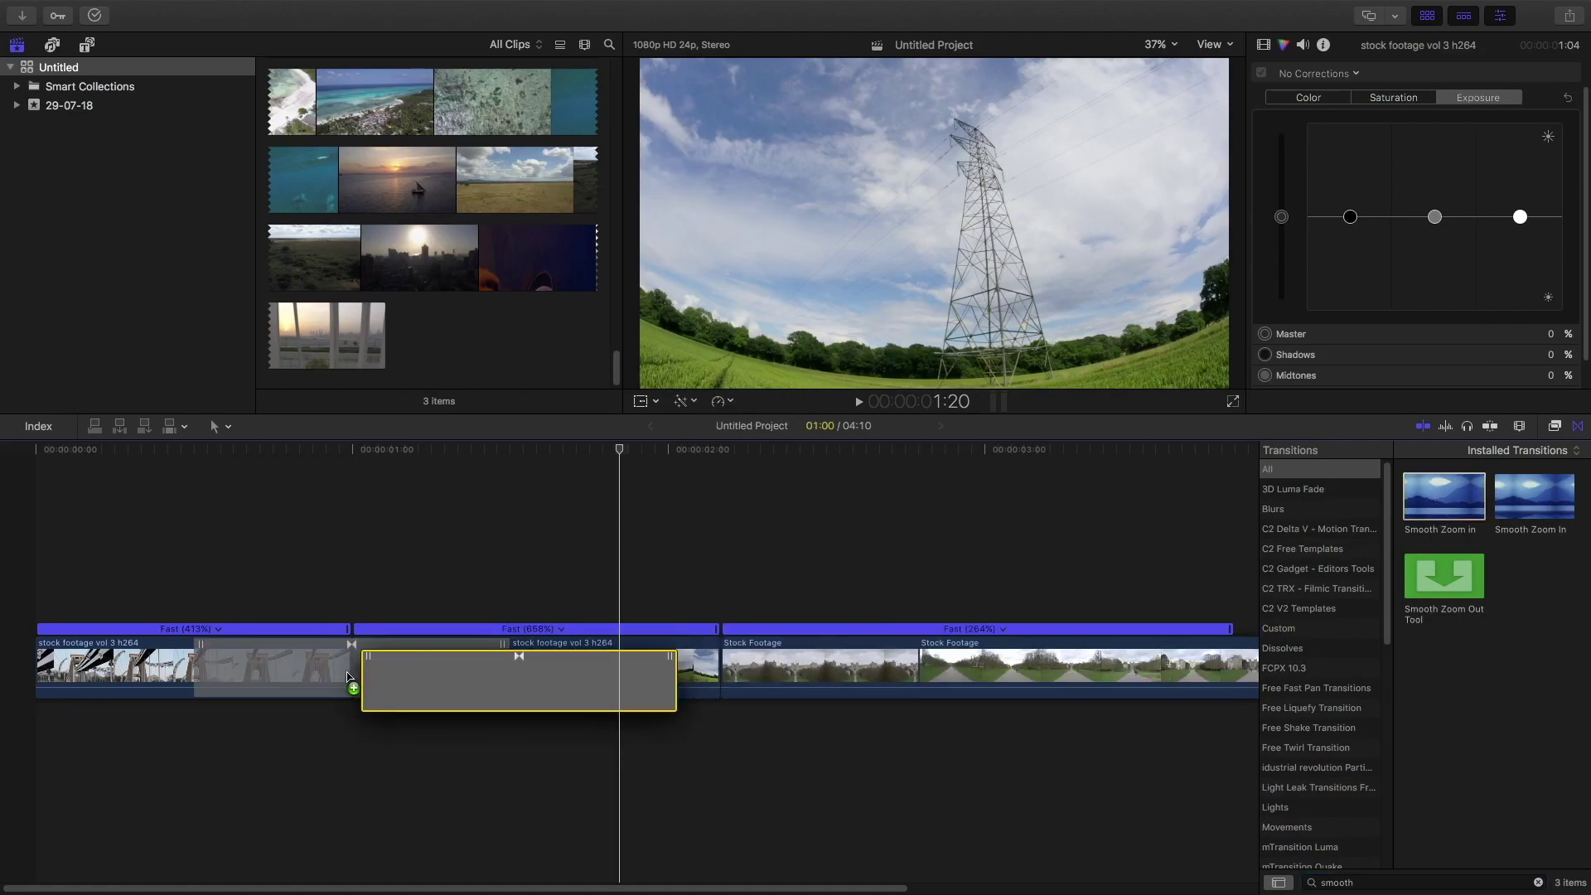
# - Add the Smooth Zoom in transition to the second and third cuts between the remaining timeline clips
pyautogui.moveTo(1443, 495); pyautogui.dragTo(719, 667)
pyautogui.hscroll(4, 1025, 558)
pyautogui.scroll(-2, 1318, 531)
pyautogui.moveTo(1424, 505); pyautogui.dragTo(759, 667)
pyautogui.hscroll(-2, 1032, 609)
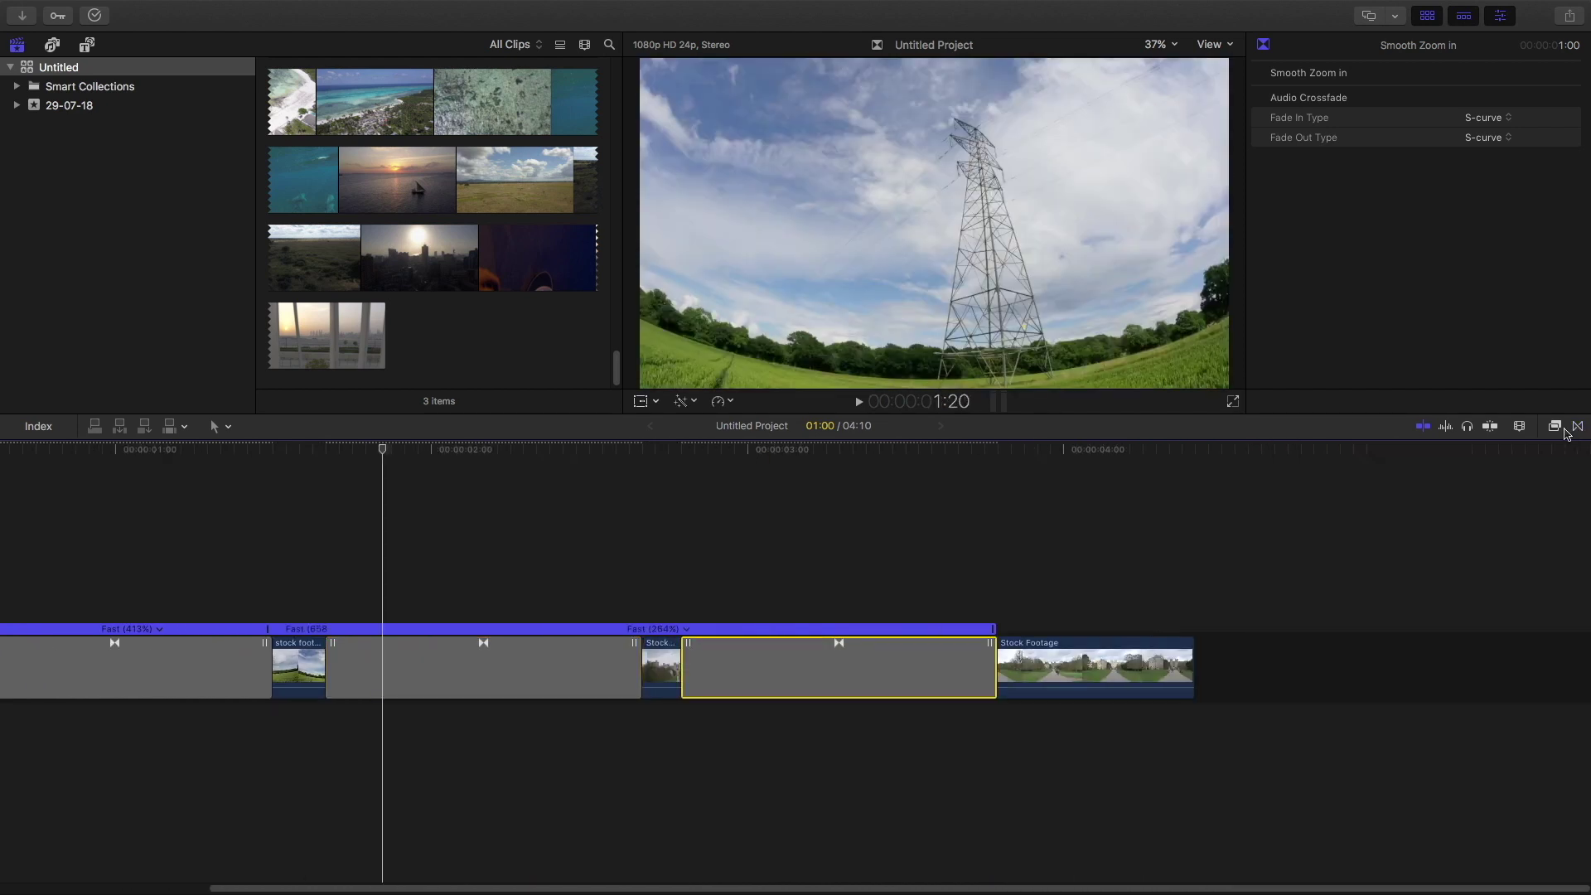
# - Check the background rendering and play the sequence from the start to preview the zoom transitions
pyautogui.click(960, 556)
pyautogui.hscroll(-3, 957, 553)
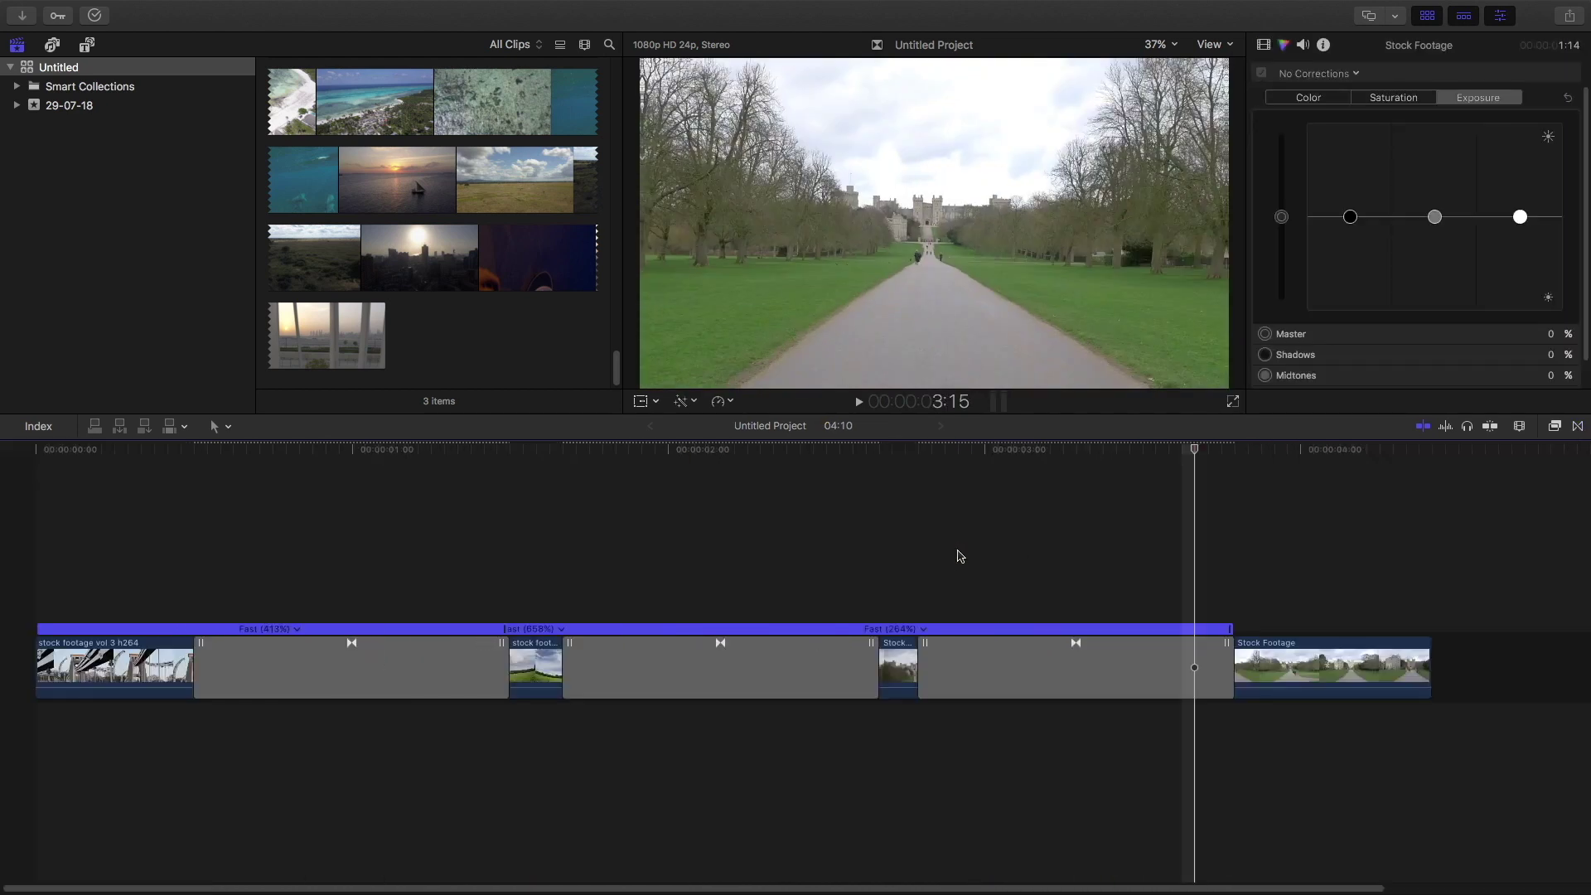
pyautogui.click(95, 15)
pyautogui.click(532, 338)
pyautogui.click(50, 500)
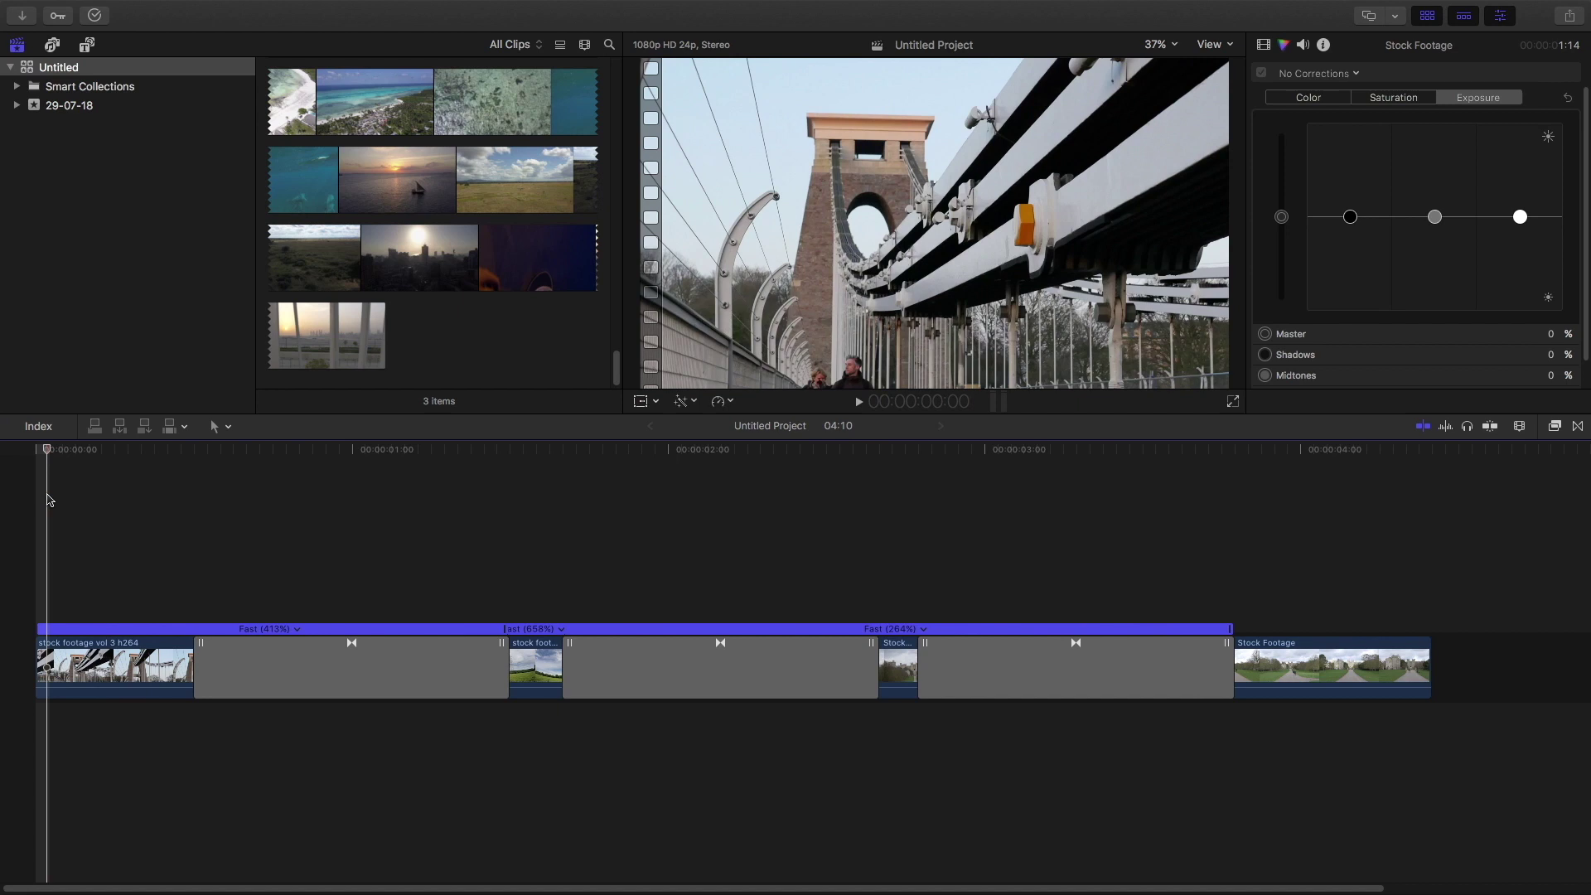
pyautogui.press('space')
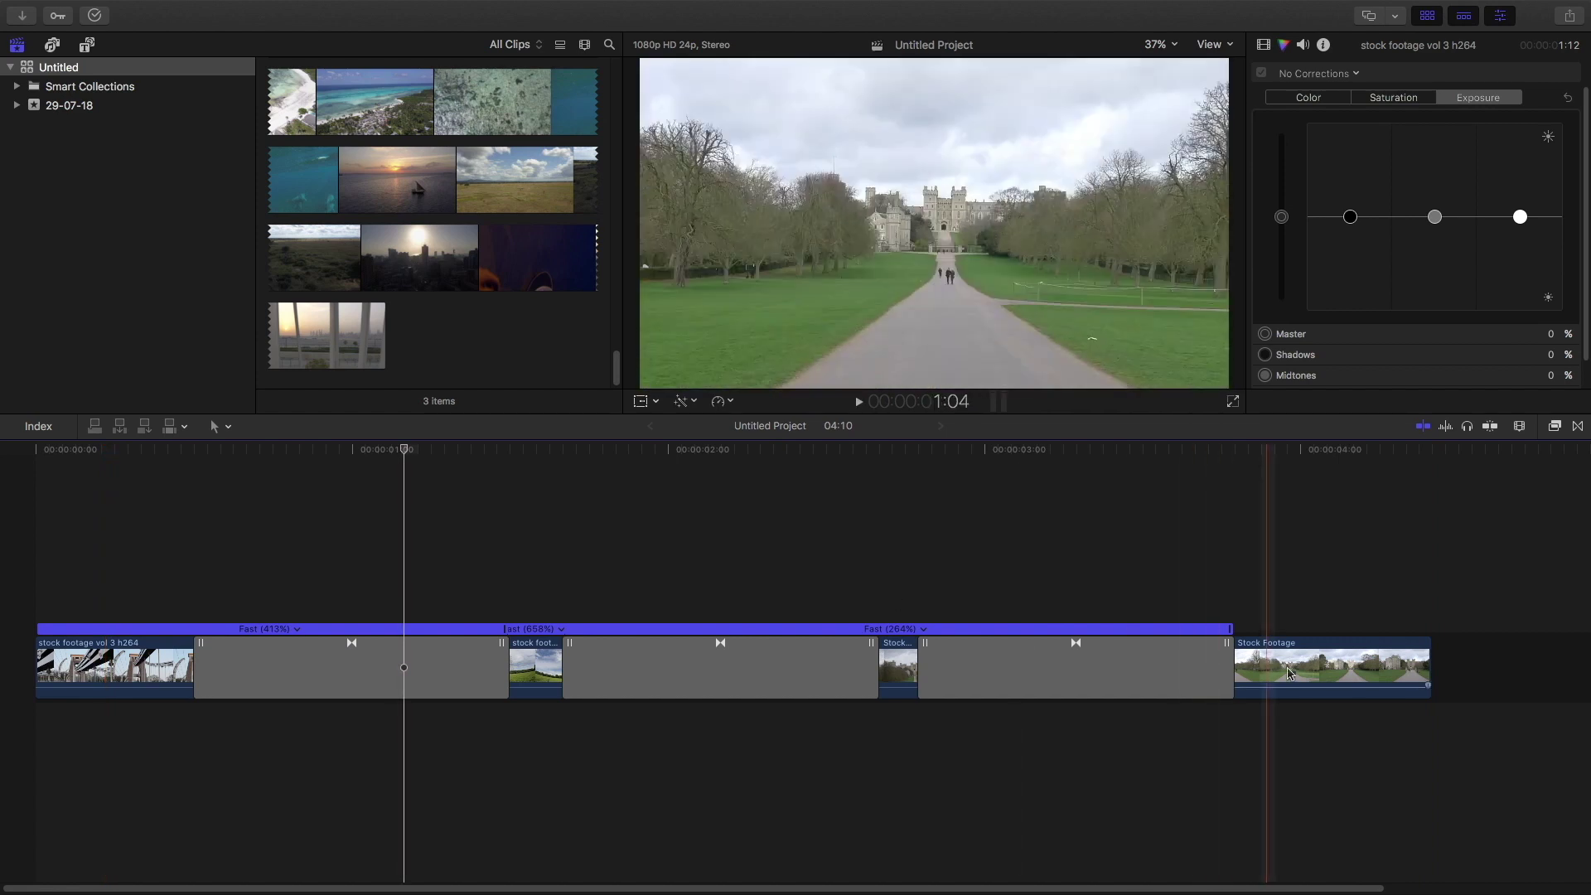
pyautogui.press('space')
# - Move the last clip to second place in the timeline and reposition the zoom transitions onto the following two cuts
pyautogui.moveTo(1279, 681); pyautogui.dragTo(530, 674)
pyautogui.moveTo(1126, 667); pyautogui.dragTo(757, 671)
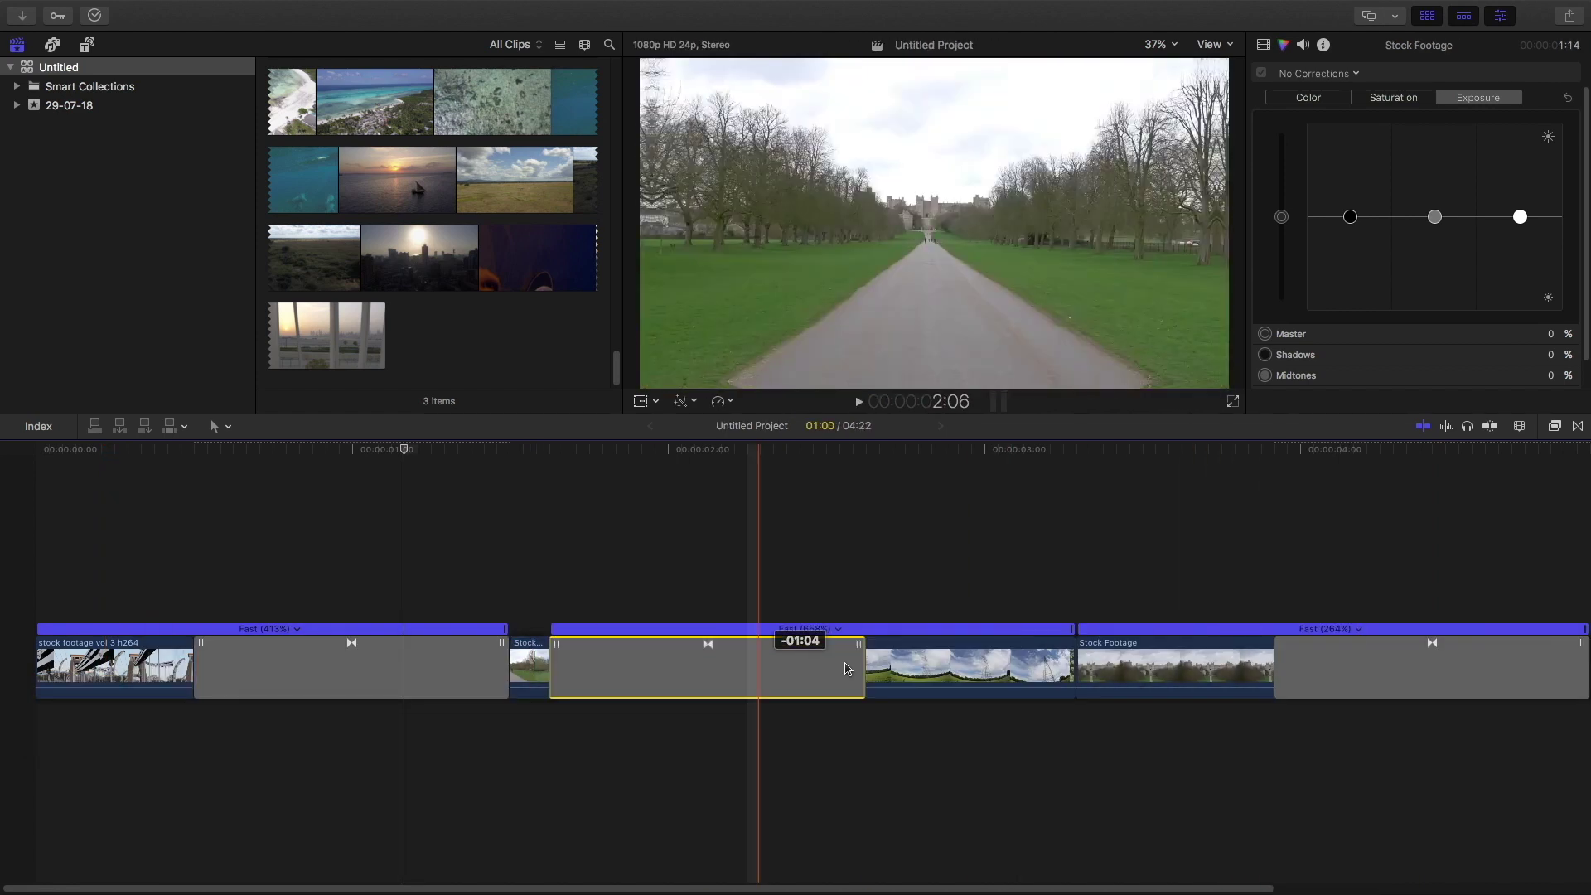
pyautogui.moveTo(1375, 658); pyautogui.dragTo(1071, 664)
# - Speed up the last clip to 597% and the first clip to 677% by shortening their retimed durations
pyautogui.hscroll(1, 1427, 664)
pyautogui.moveTo(1538, 629); pyautogui.dragTo(1250, 680)
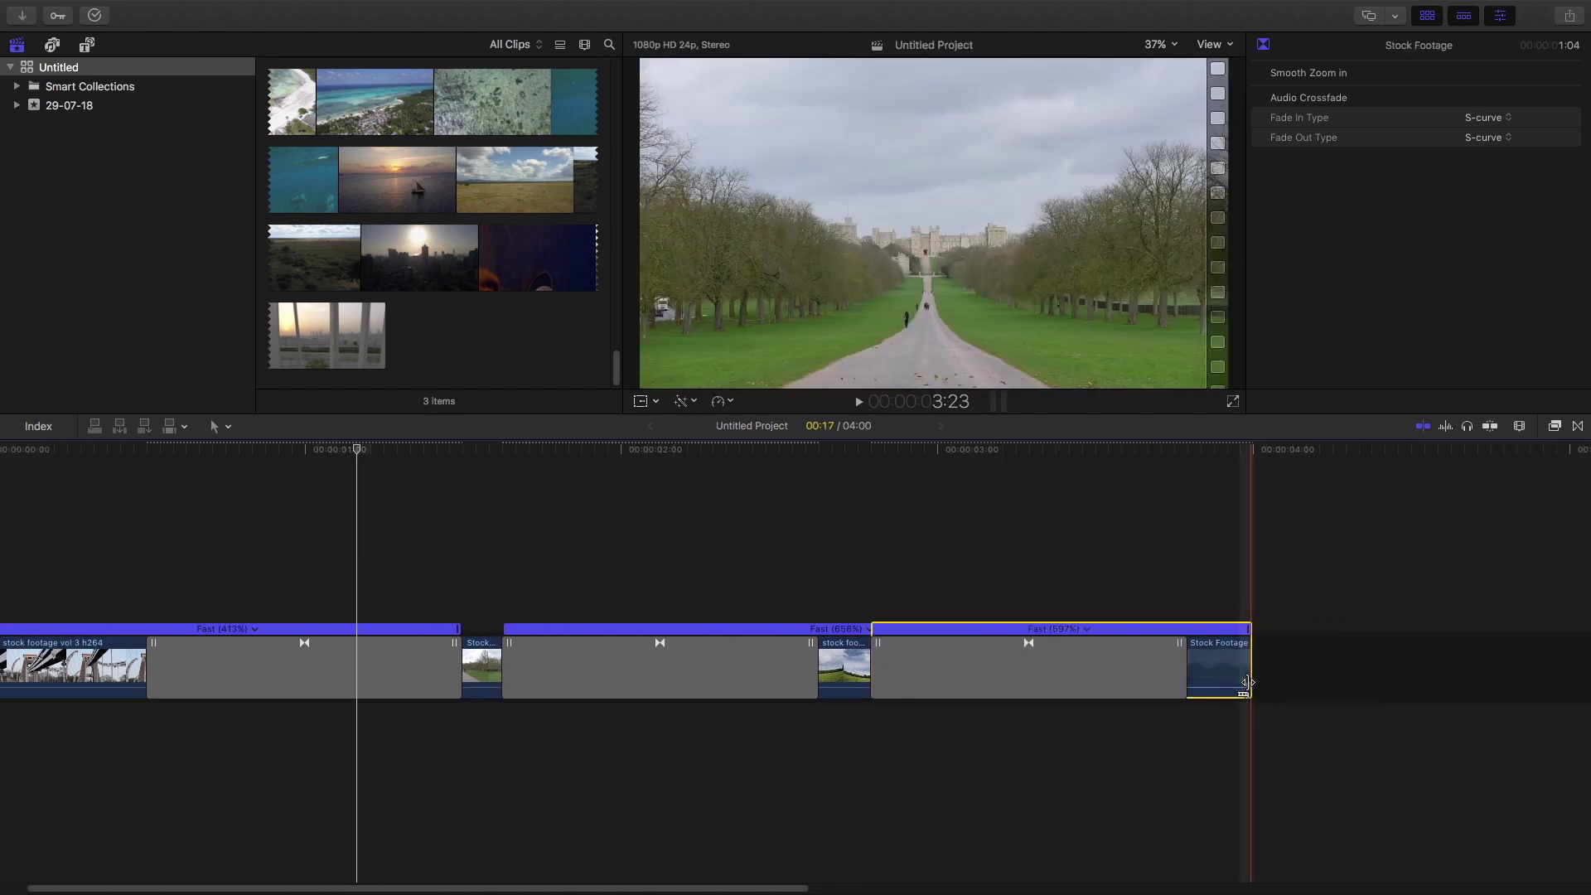
pyautogui.hscroll(-1, 1268, 659)
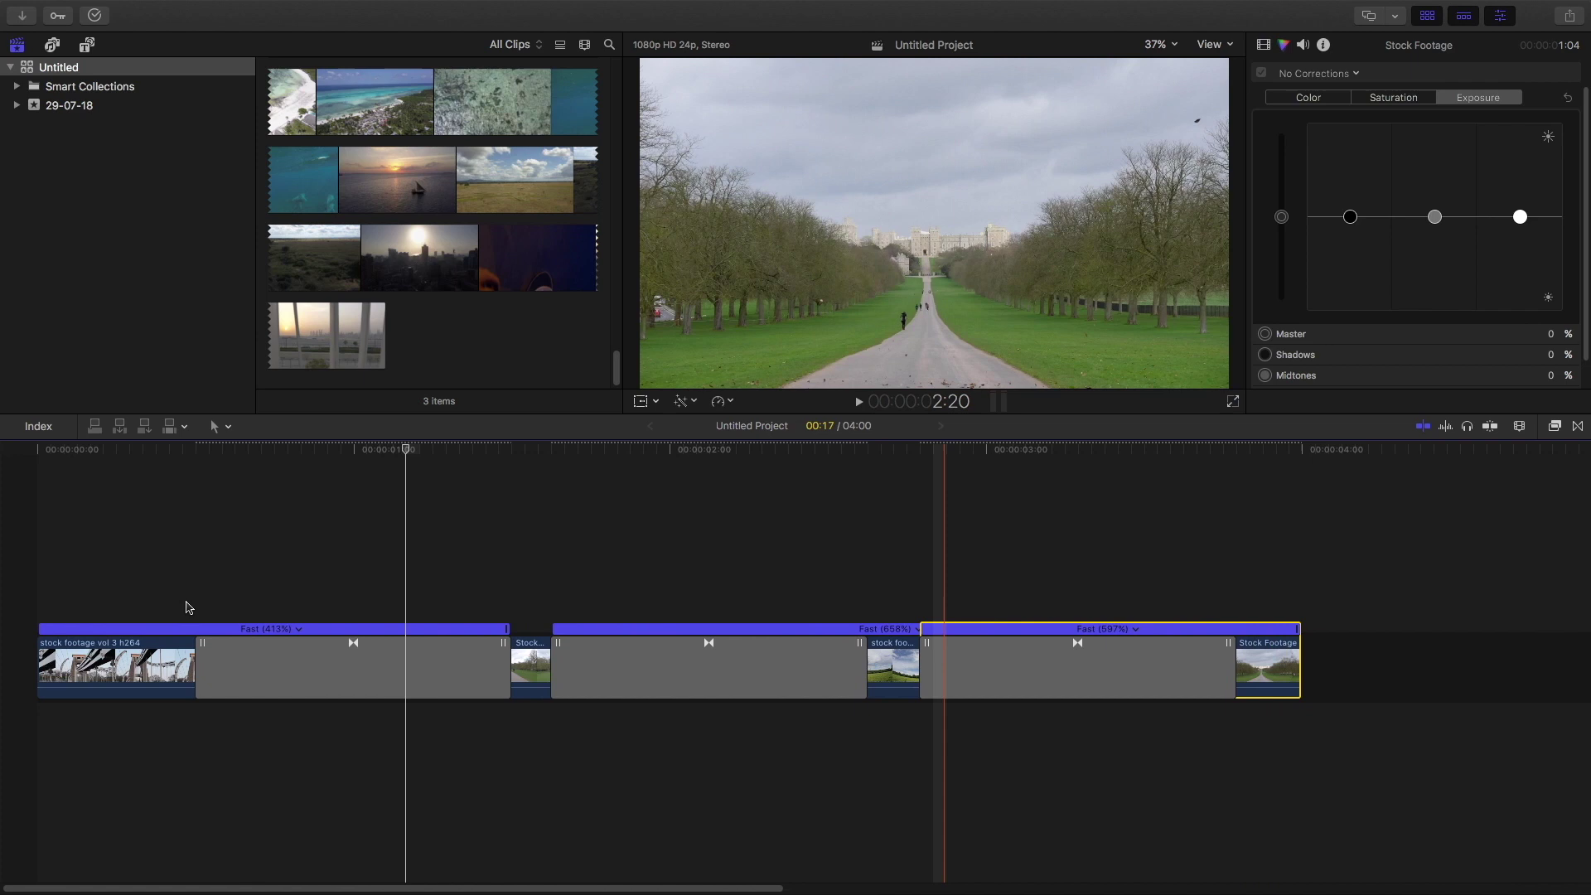
pyautogui.moveTo(507, 631); pyautogui.dragTo(416, 649)
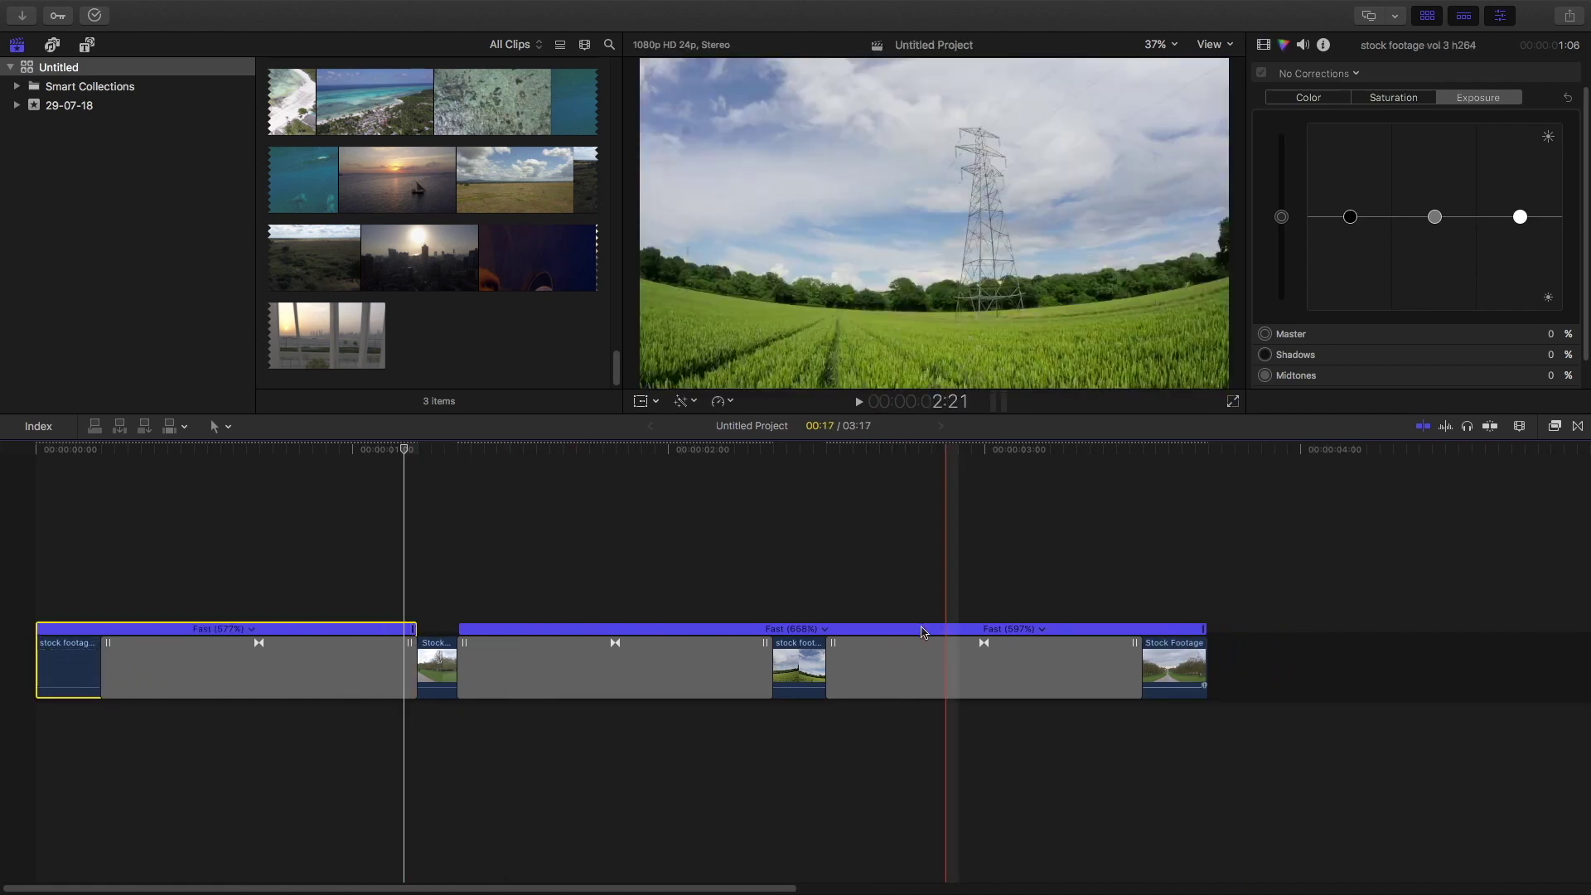
# - Check the rendering status in the Background Tasks window
pyautogui.click(313, 551)
pyautogui.press('super+9')
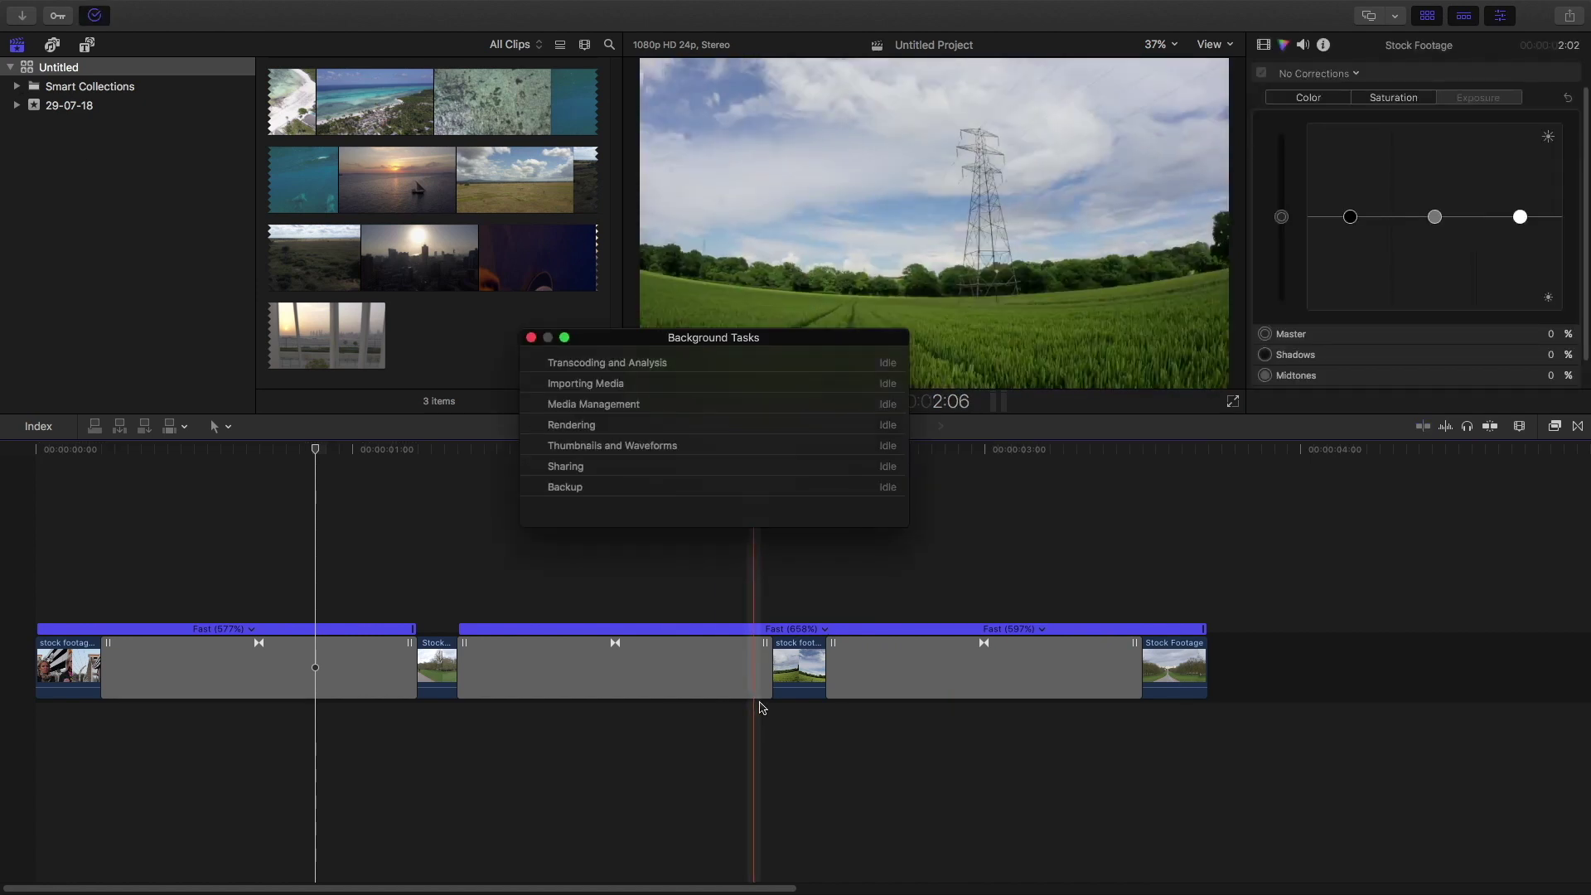
pyautogui.click(531, 338)
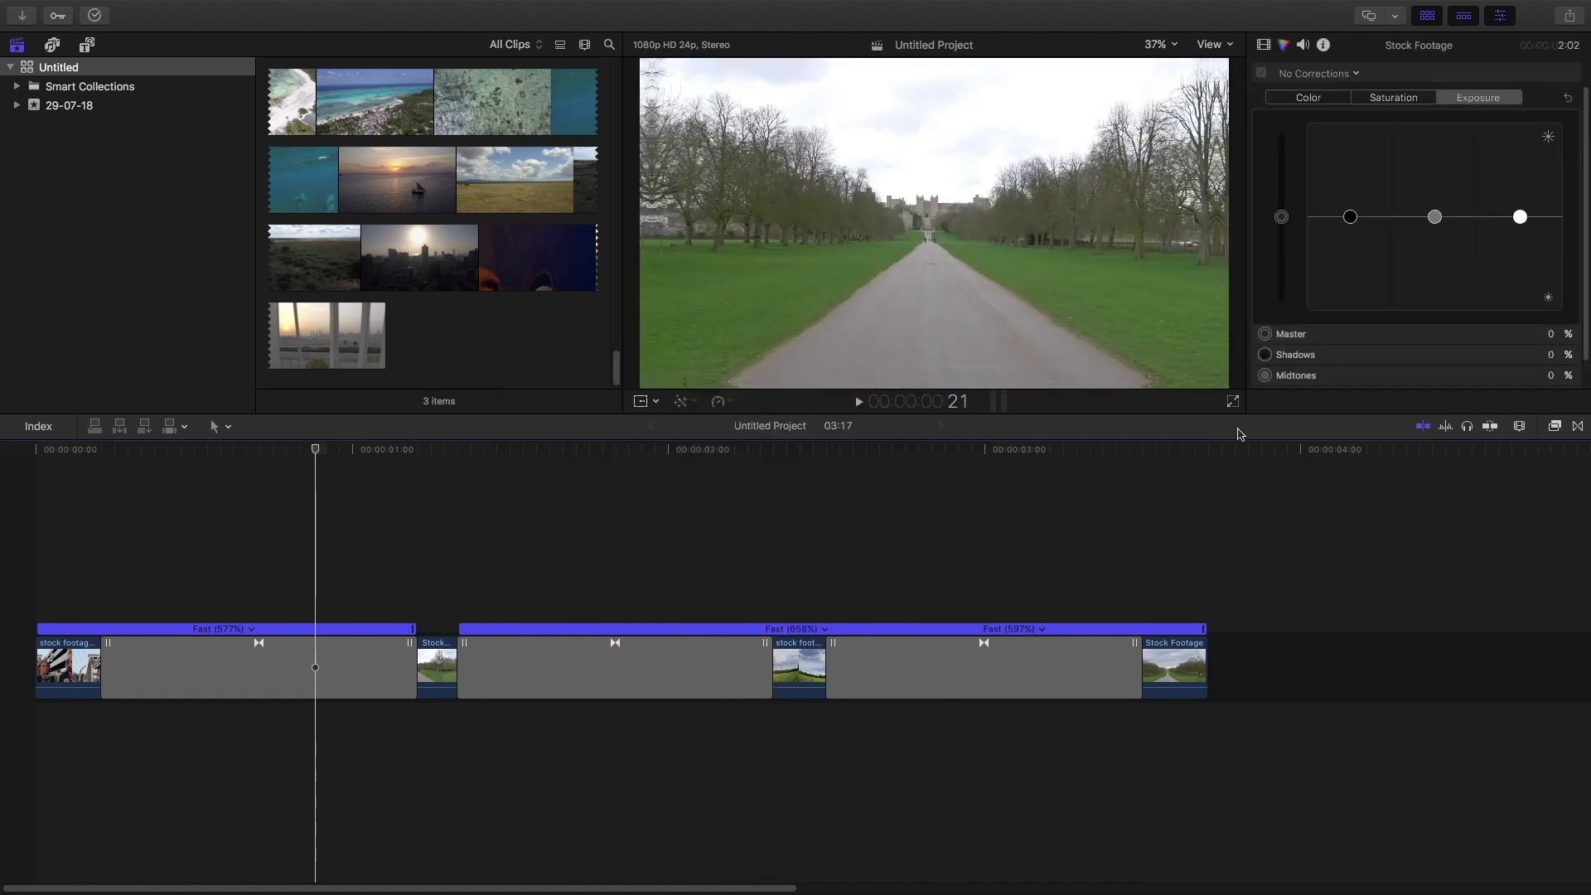
# - Select all clips and transitions in the timeline and combine them into a new compound clip with the default name
pyautogui.moveTo(348, 539); pyautogui.dragTo(946, 798)
pyautogui.click(1141, 800)
pyautogui.moveTo(1298, 752); pyautogui.dragTo(74, 644)
pyautogui.hotkey('alt', 'g')
pyautogui.press('Return')
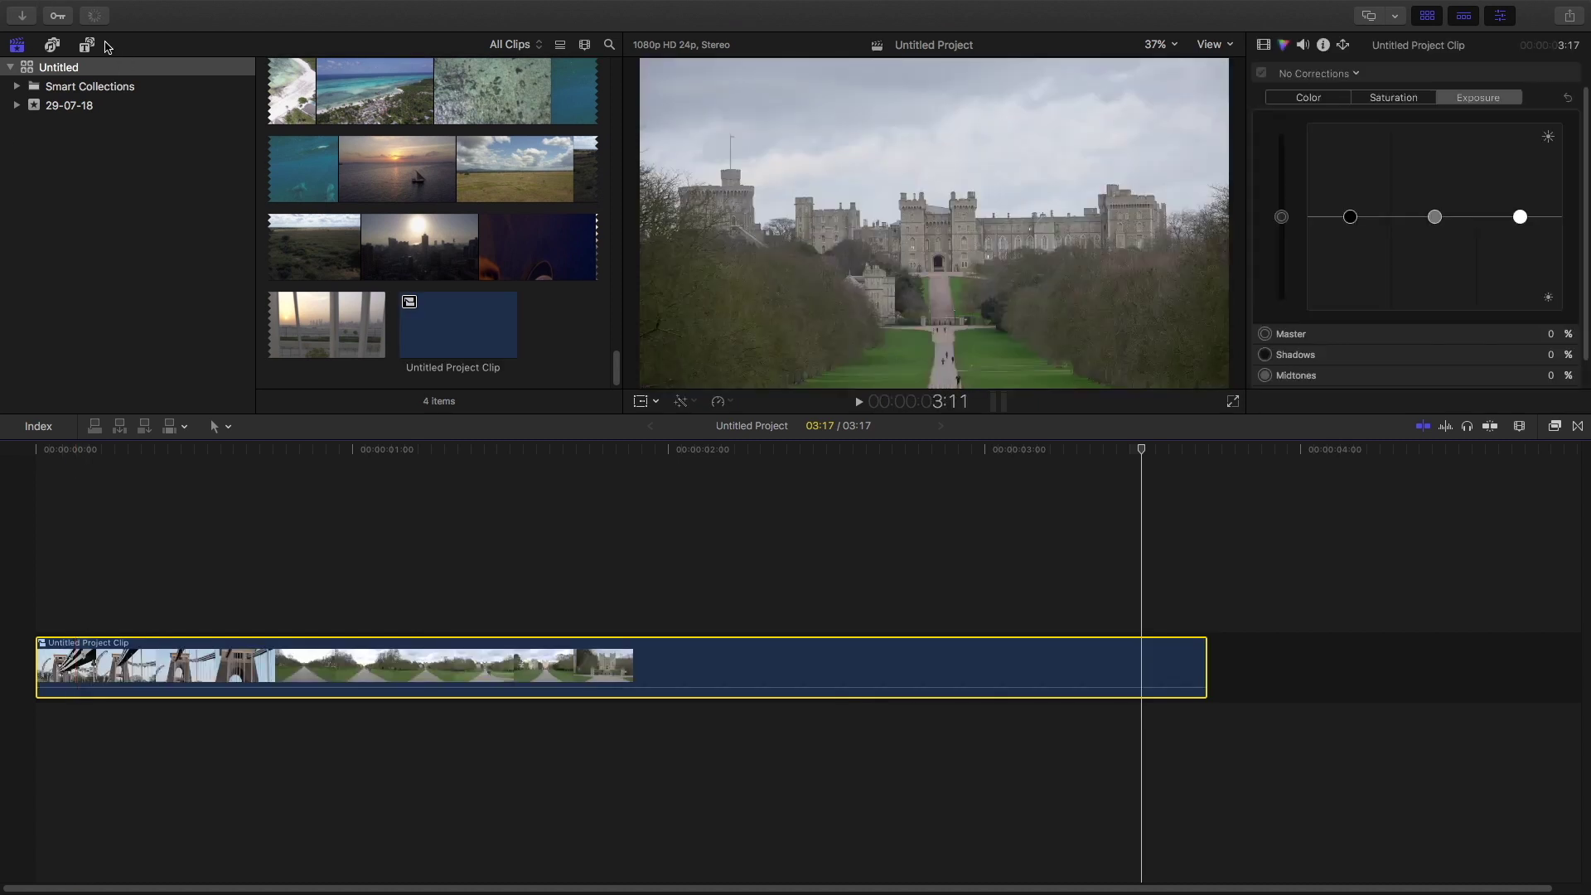
# - Play the compound clip from the start of the timeline to review it
pyautogui.click(649, 572)
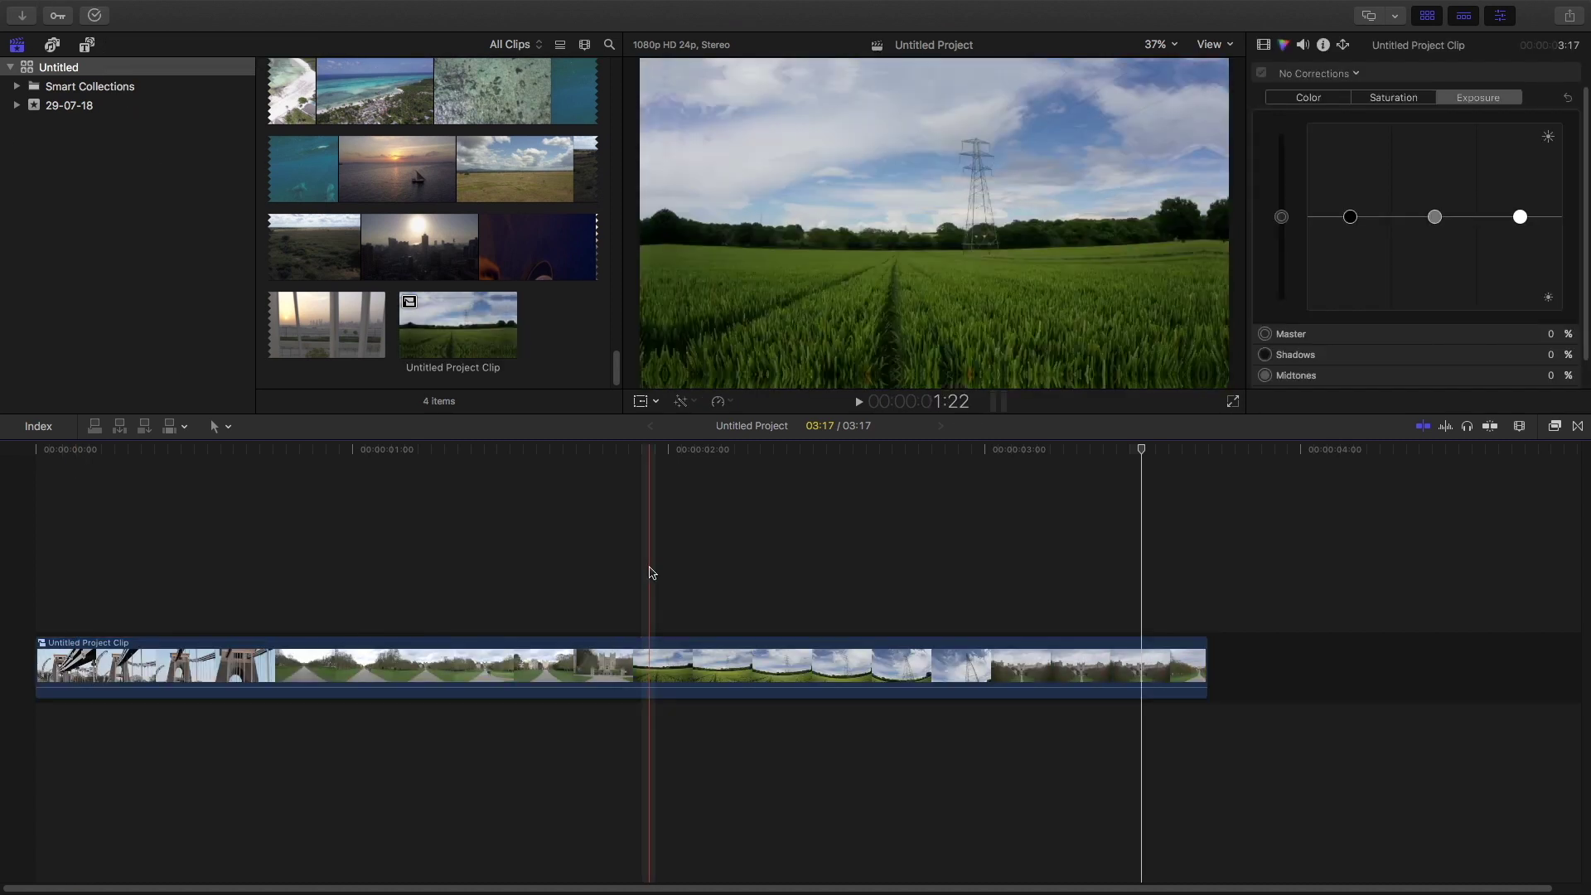
pyautogui.press('super+minus')
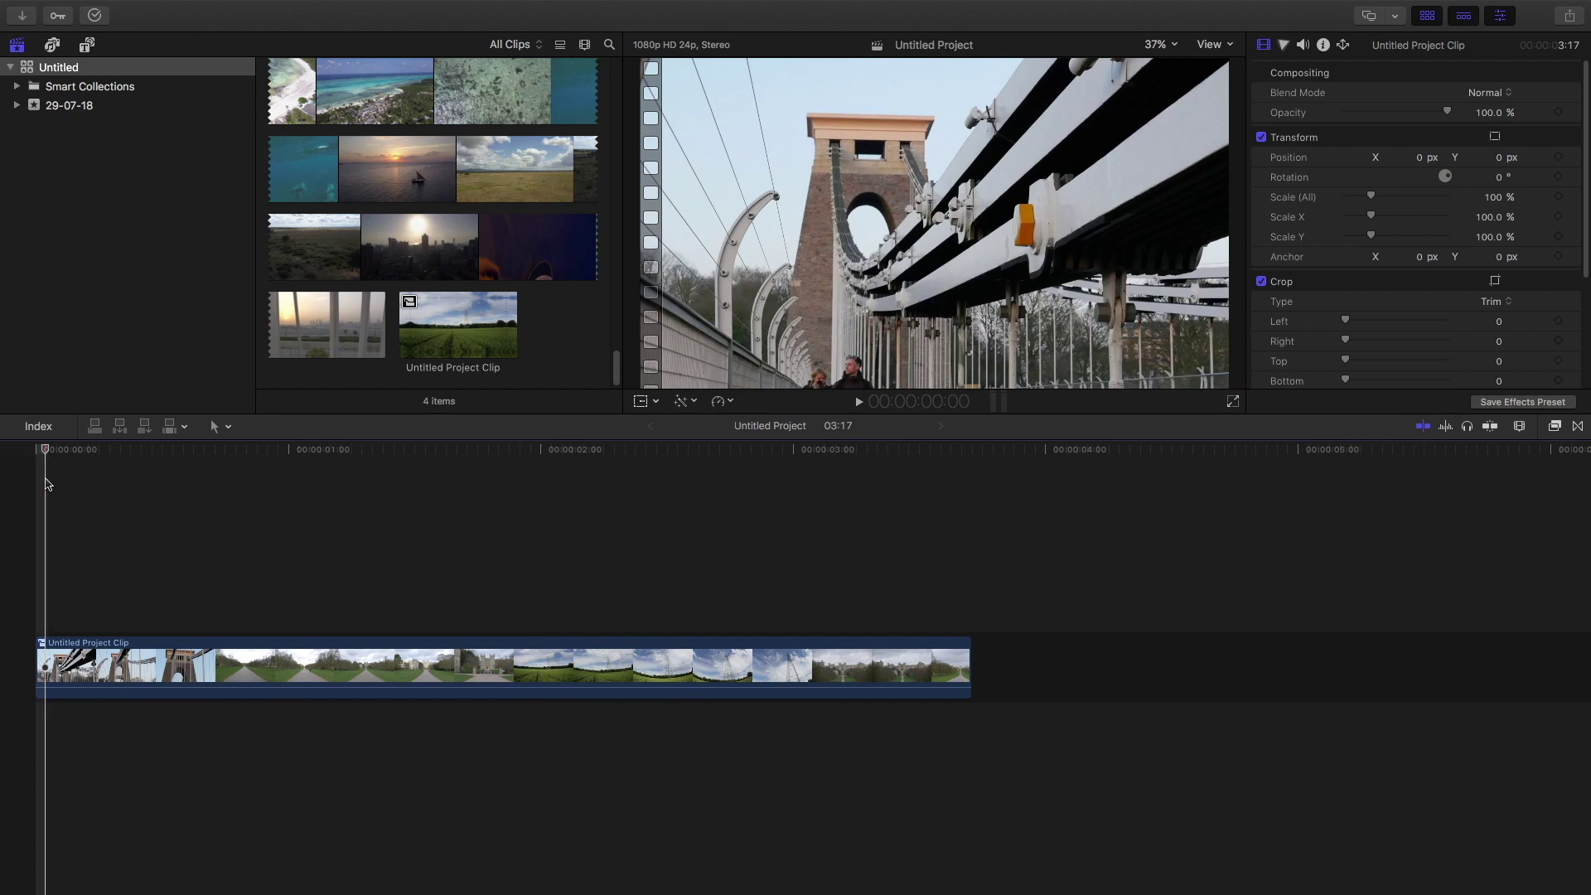
pyautogui.press('space')
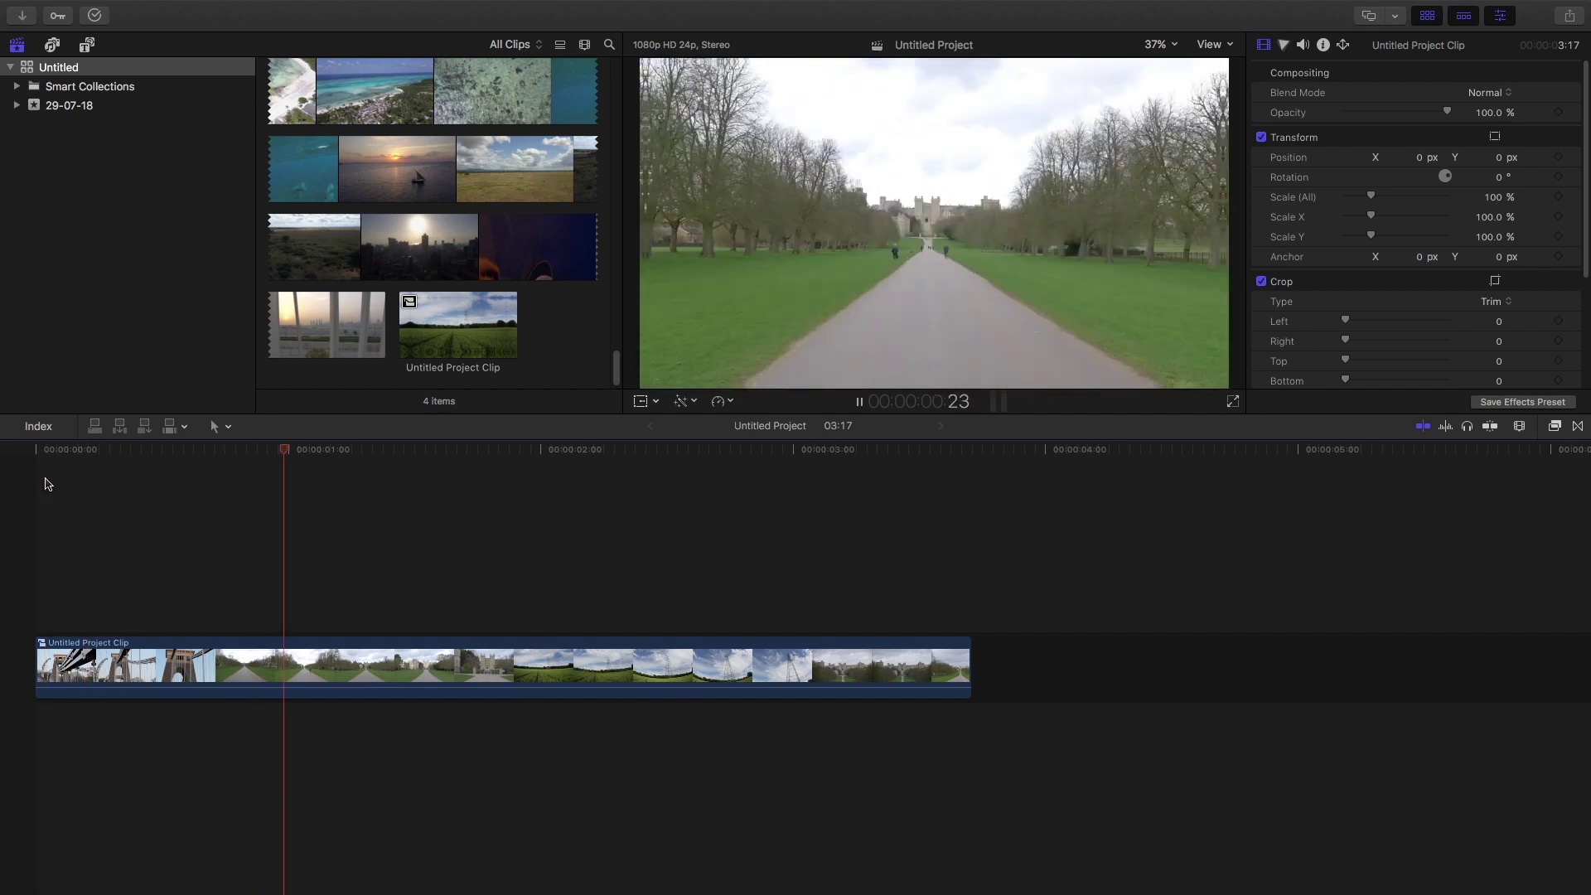
pyautogui.press('space')
# - Set the compound clip's Scale (All) to 50% and the viewer zoom to 25%
pyautogui.click(713, 654)
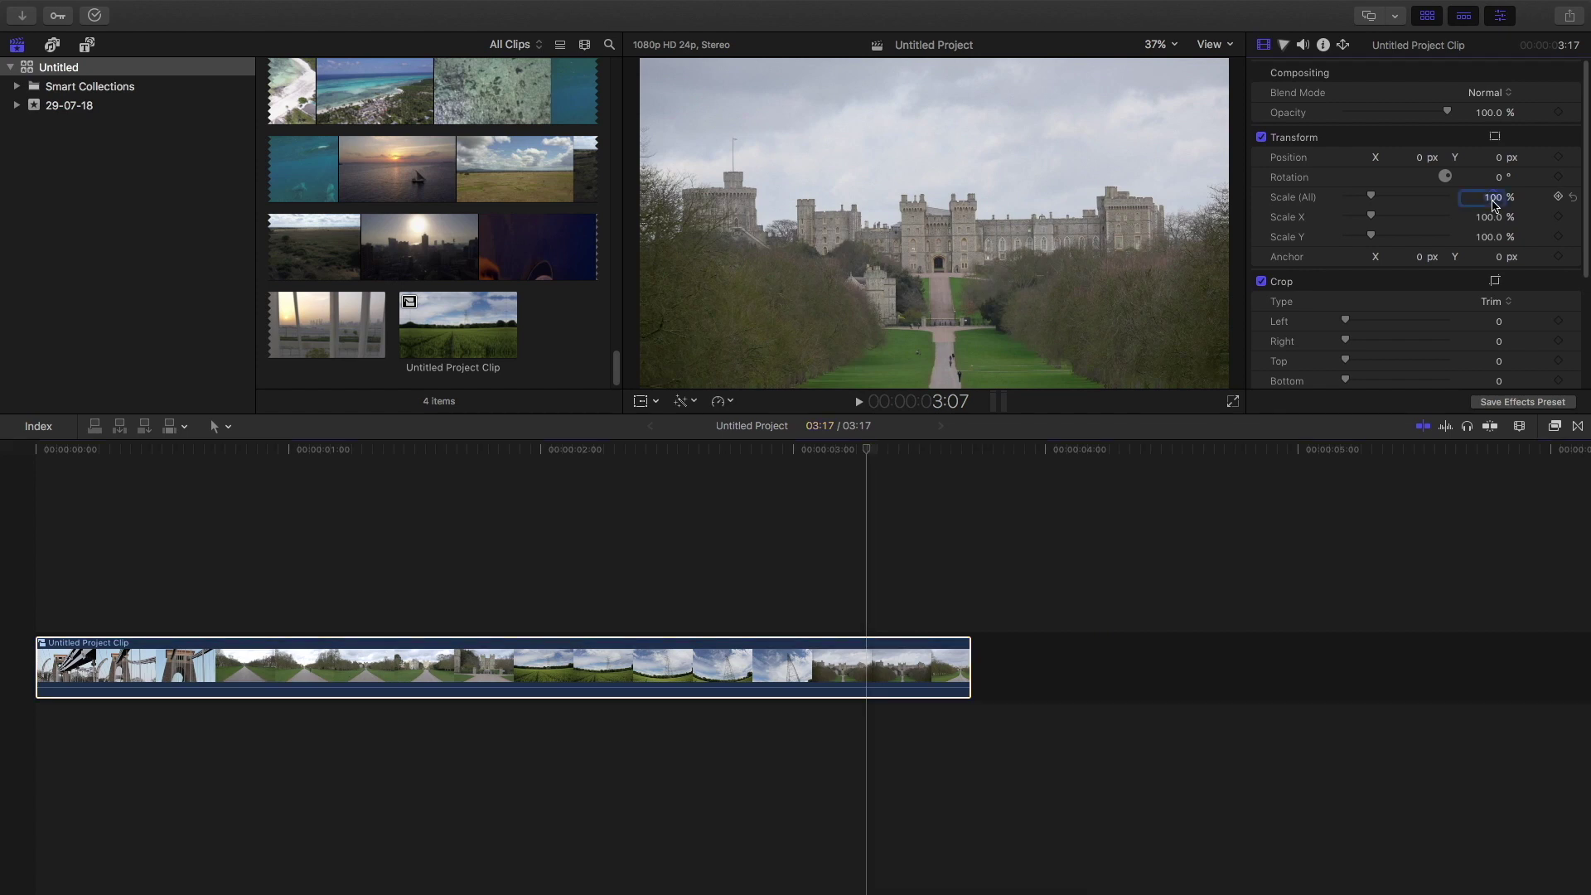
pyautogui.press('Return')
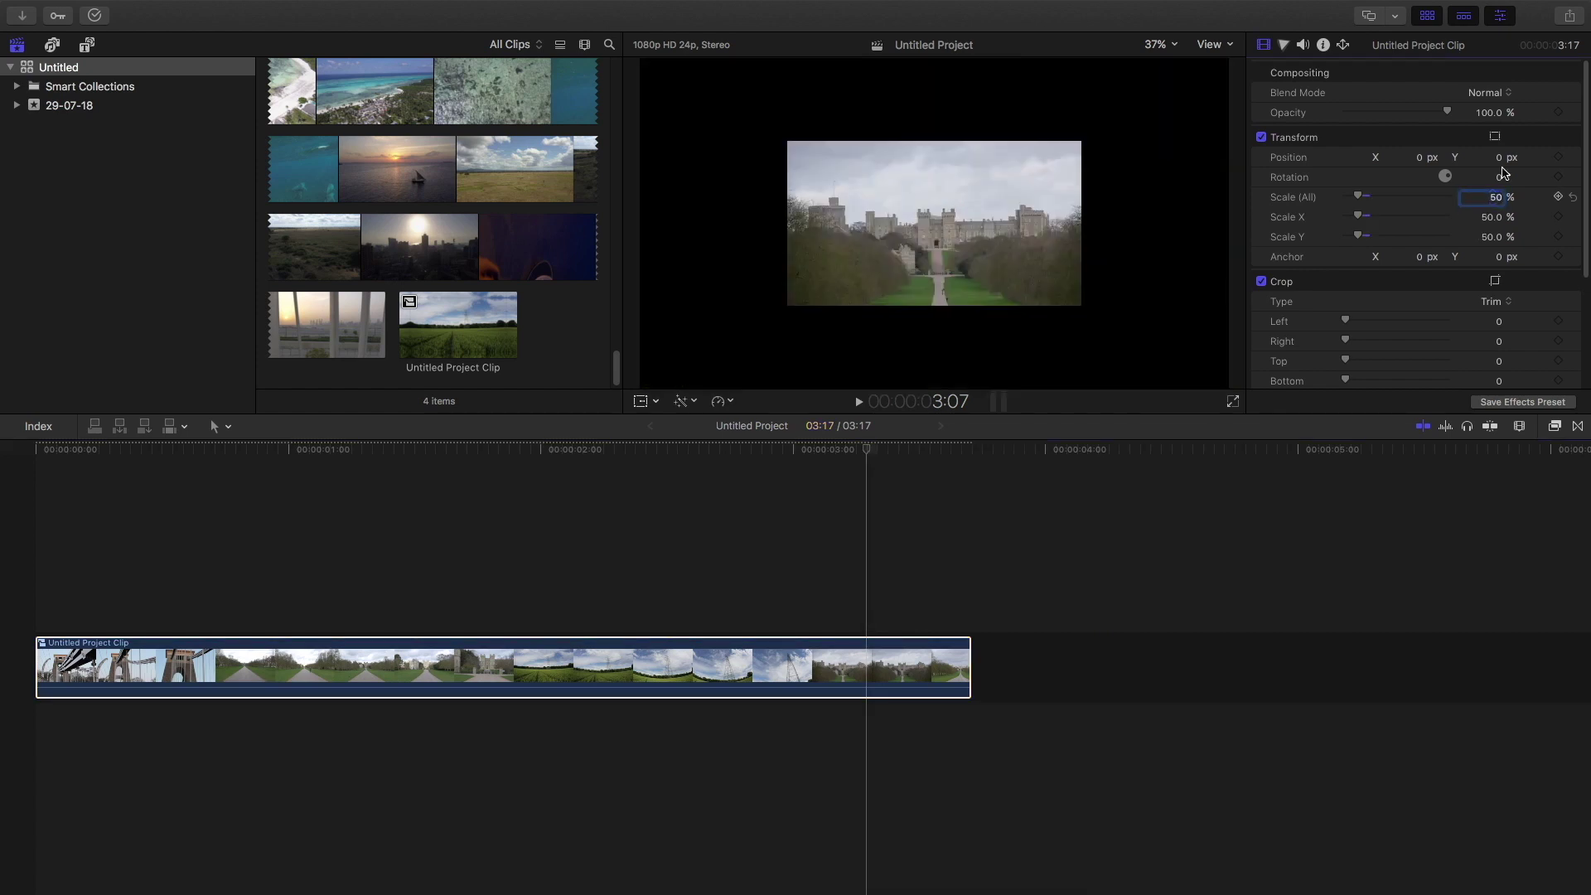
pyautogui.click(1159, 44)
pyautogui.click(1172, 112)
pyautogui.click(127, 551)
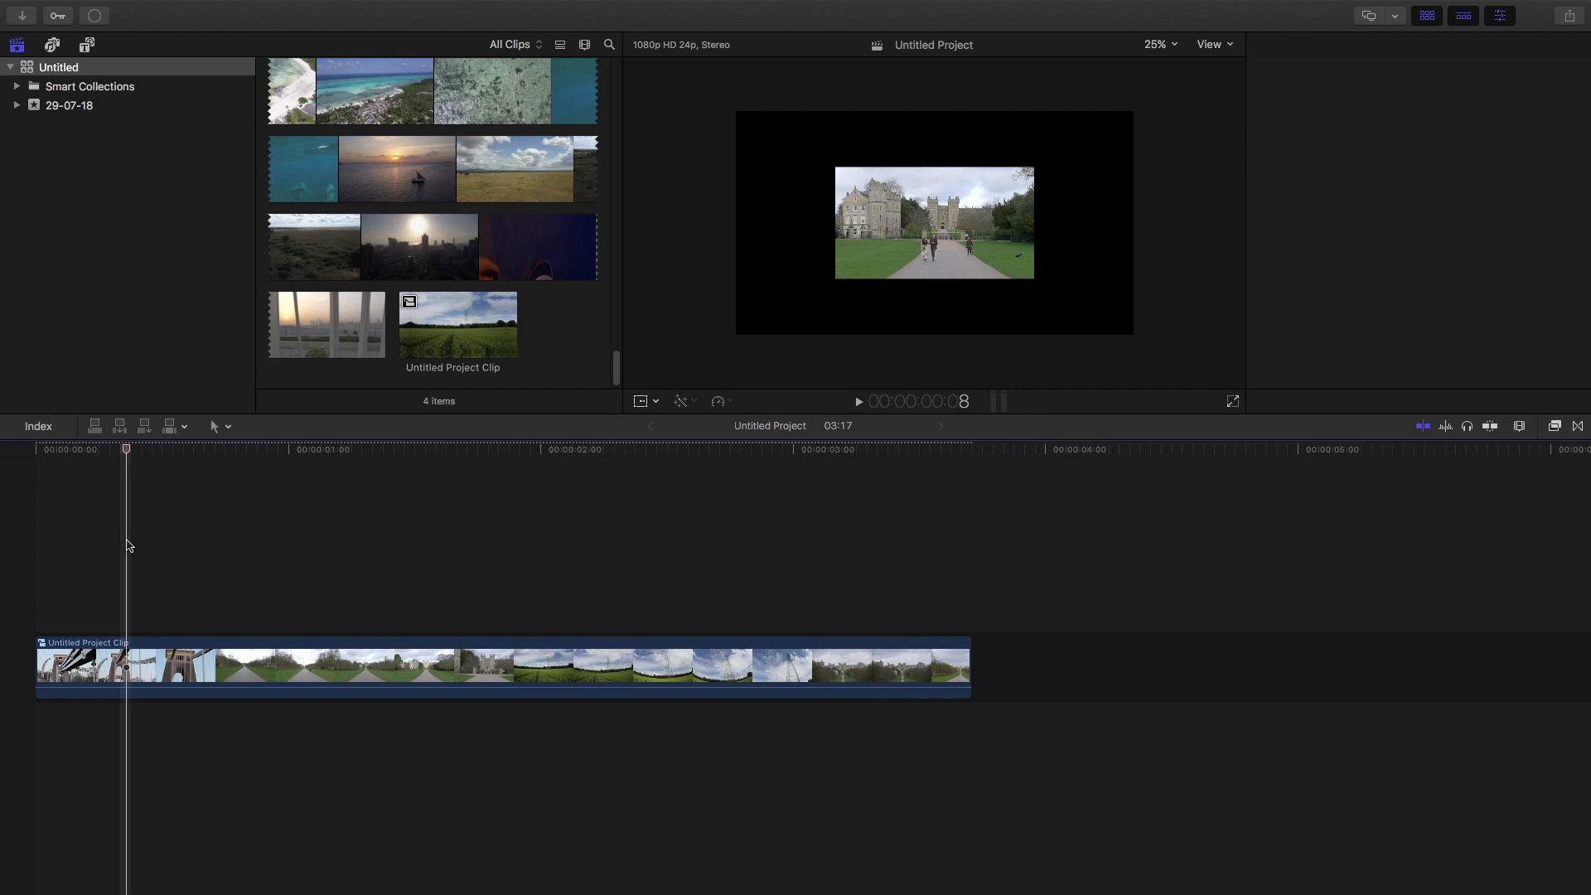
# - Nest the scaled-down clip inside another new compound clip with the default name
pyautogui.click(274, 667)
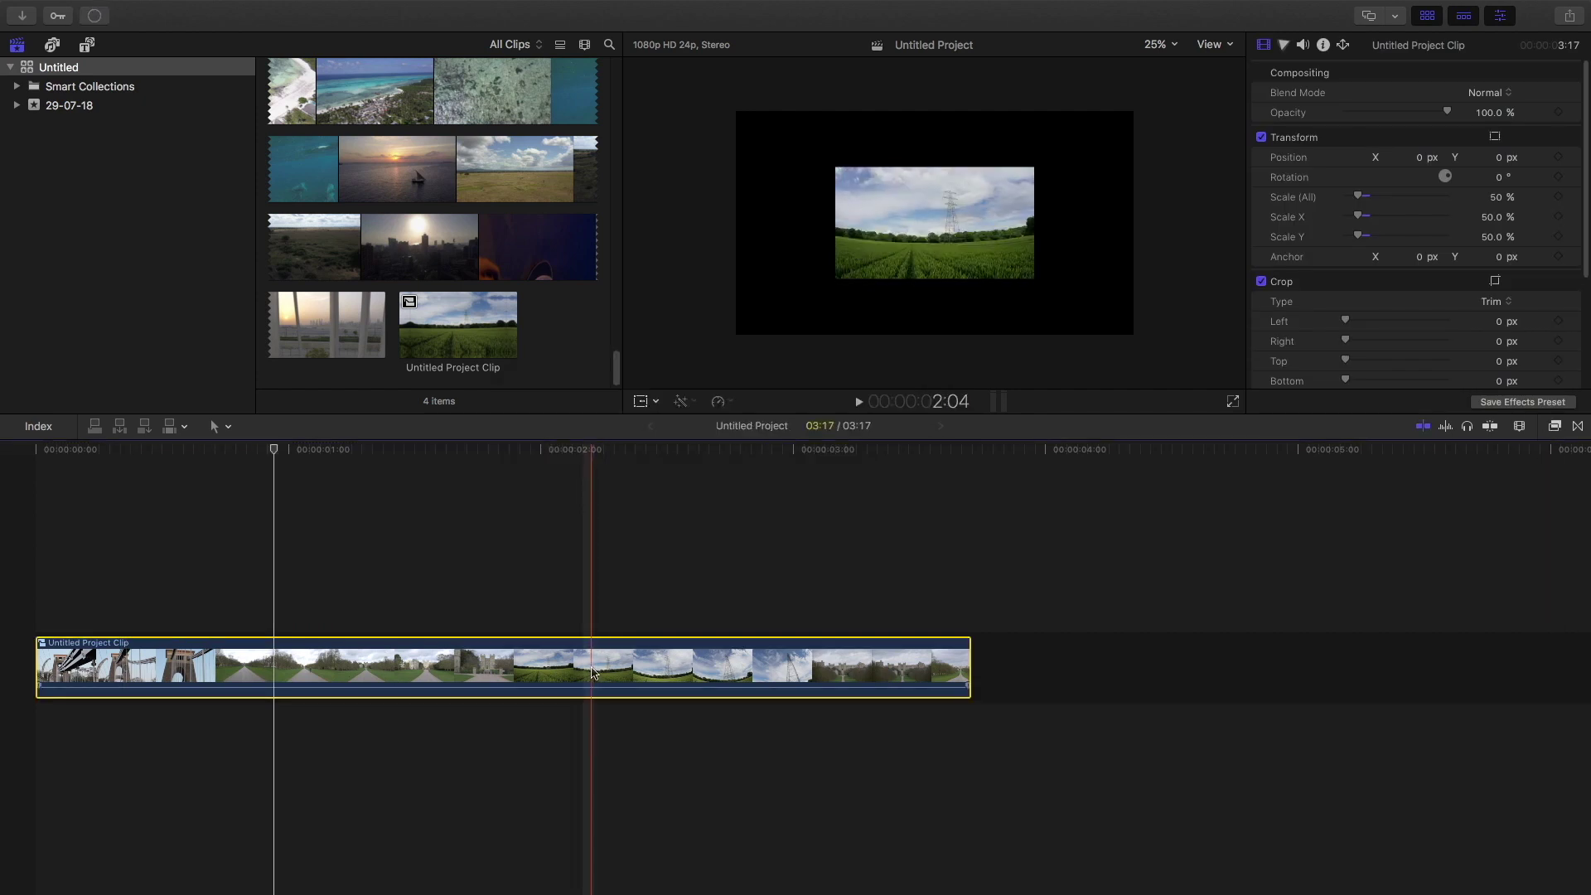
pyautogui.hotkey('alt', 'g')
pyautogui.press('Return')
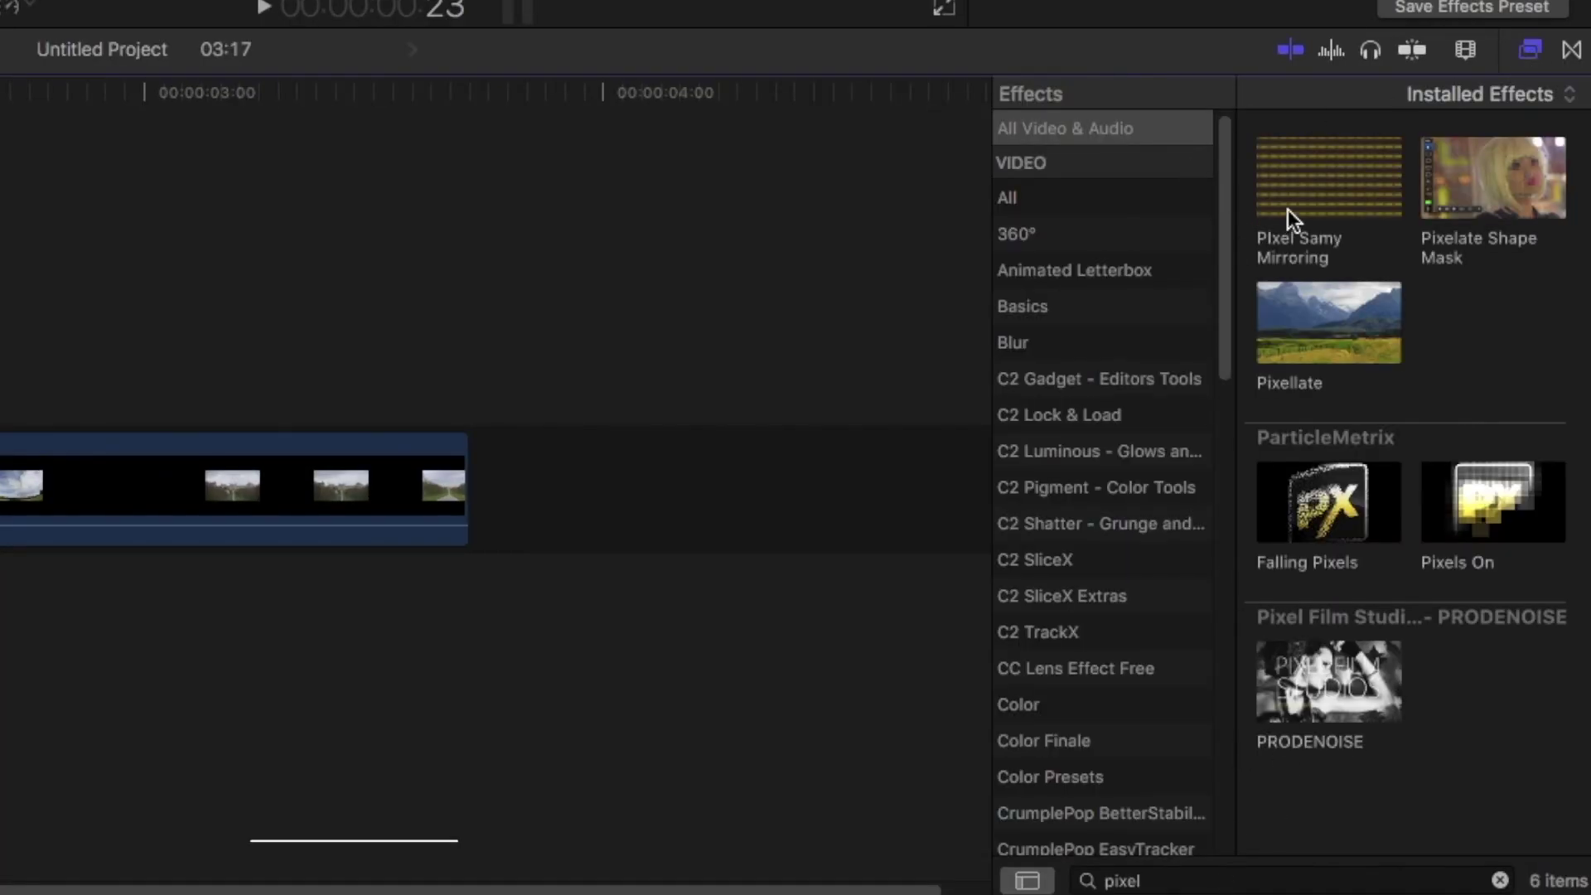
# - Apply the PIxel Samy Mirroring effect to the nested compound clip
pyautogui.moveTo(1306, 186); pyautogui.dragTo(749, 194)
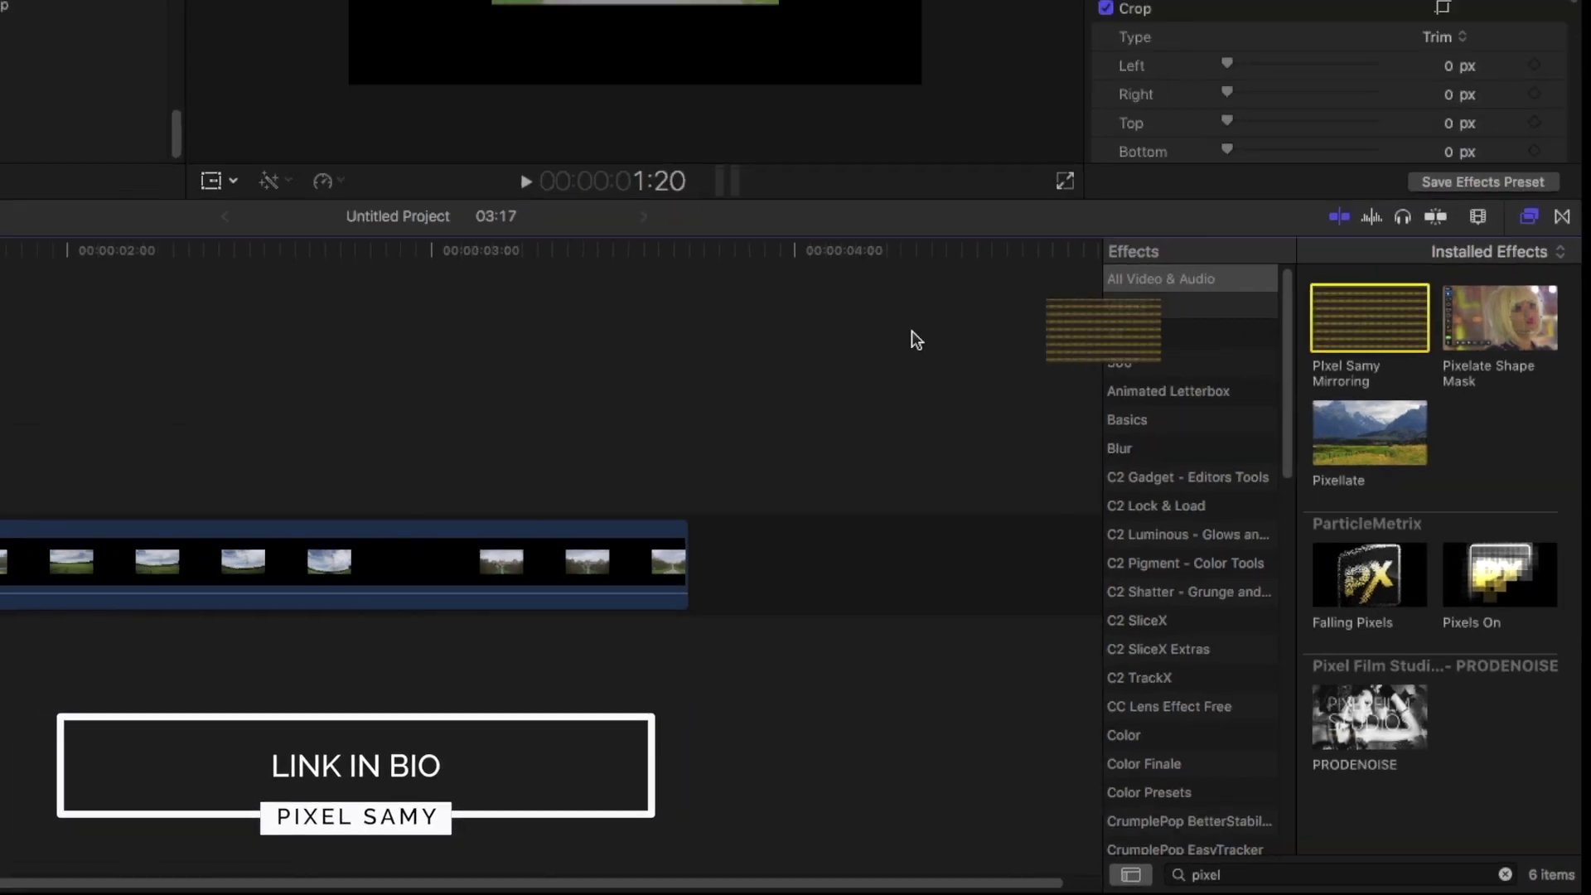
pyautogui.moveTo(912, 330); pyautogui.dragTo(108, 530)
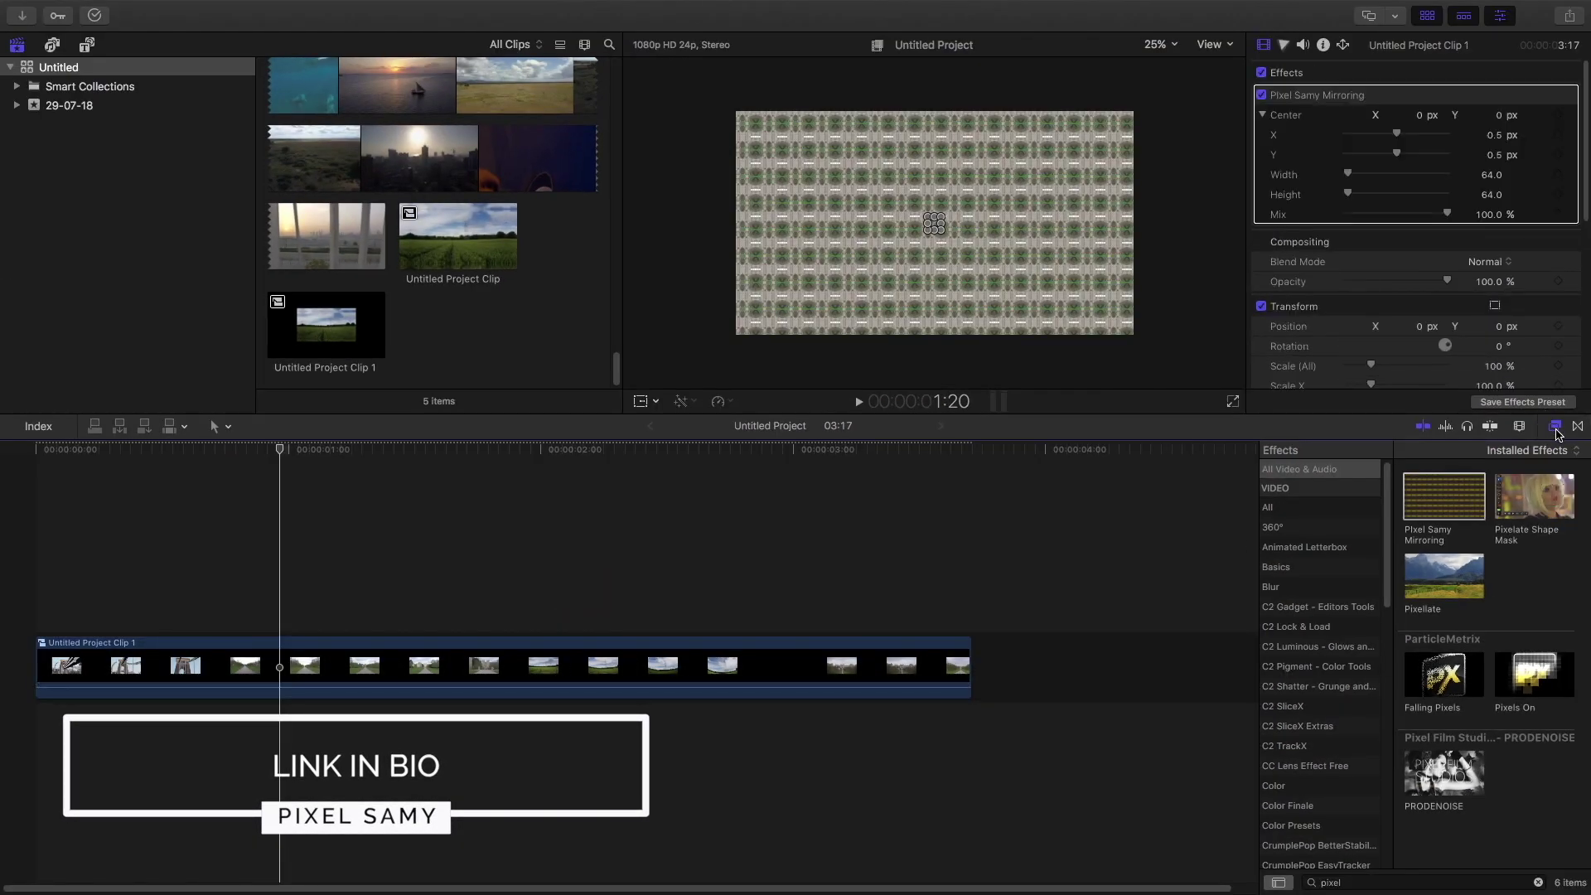
pyautogui.click(1556, 427)
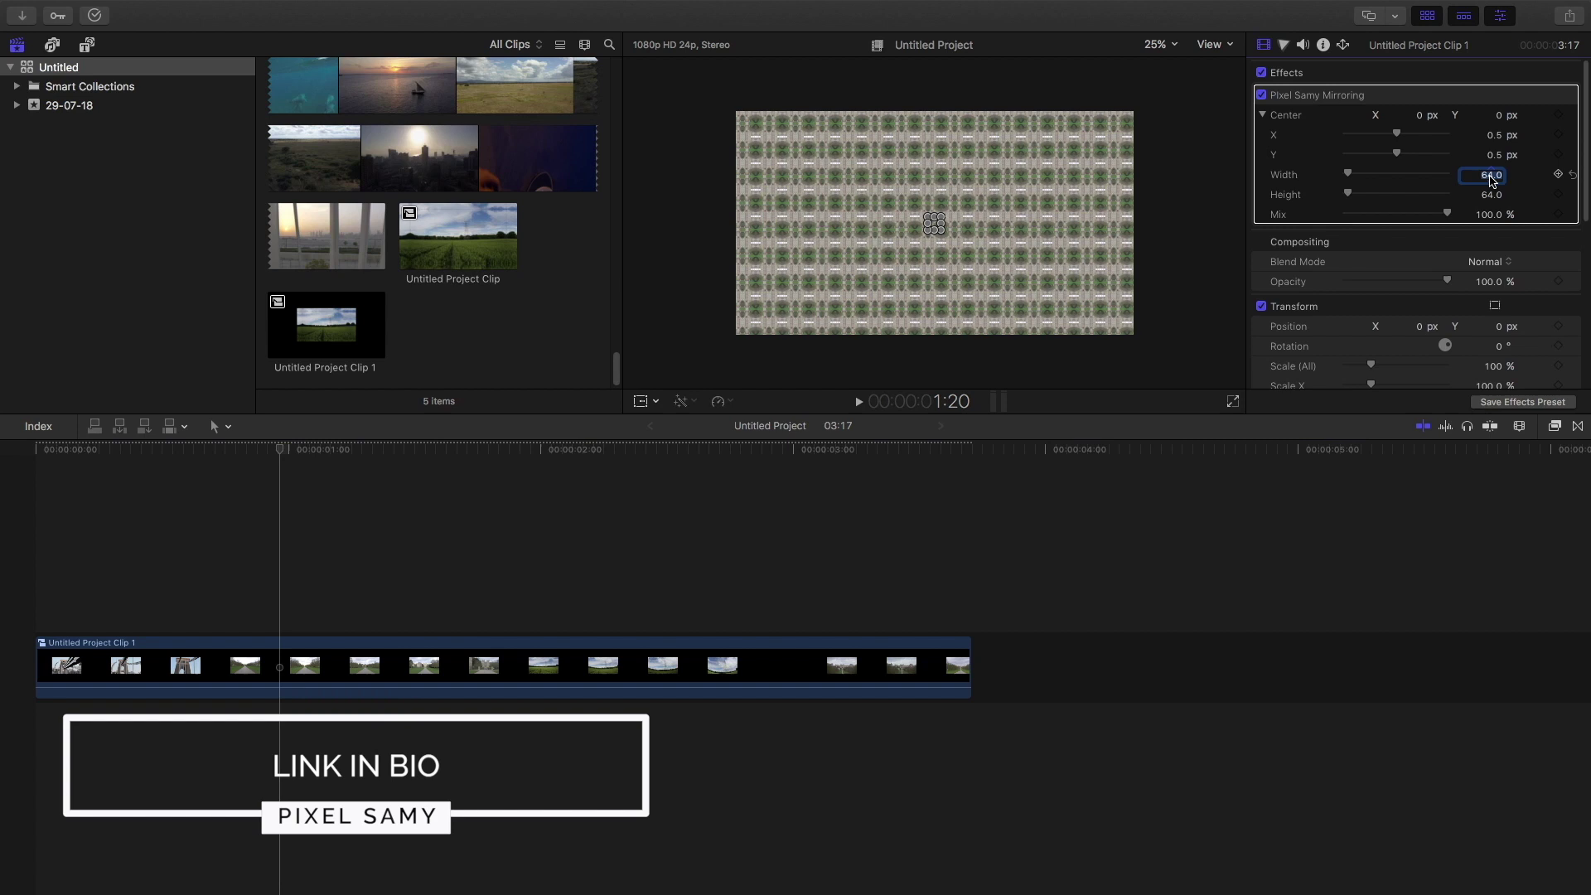
# - Set the mirroring effect's Width to 960 and Height to 540
pyautogui.write('960')
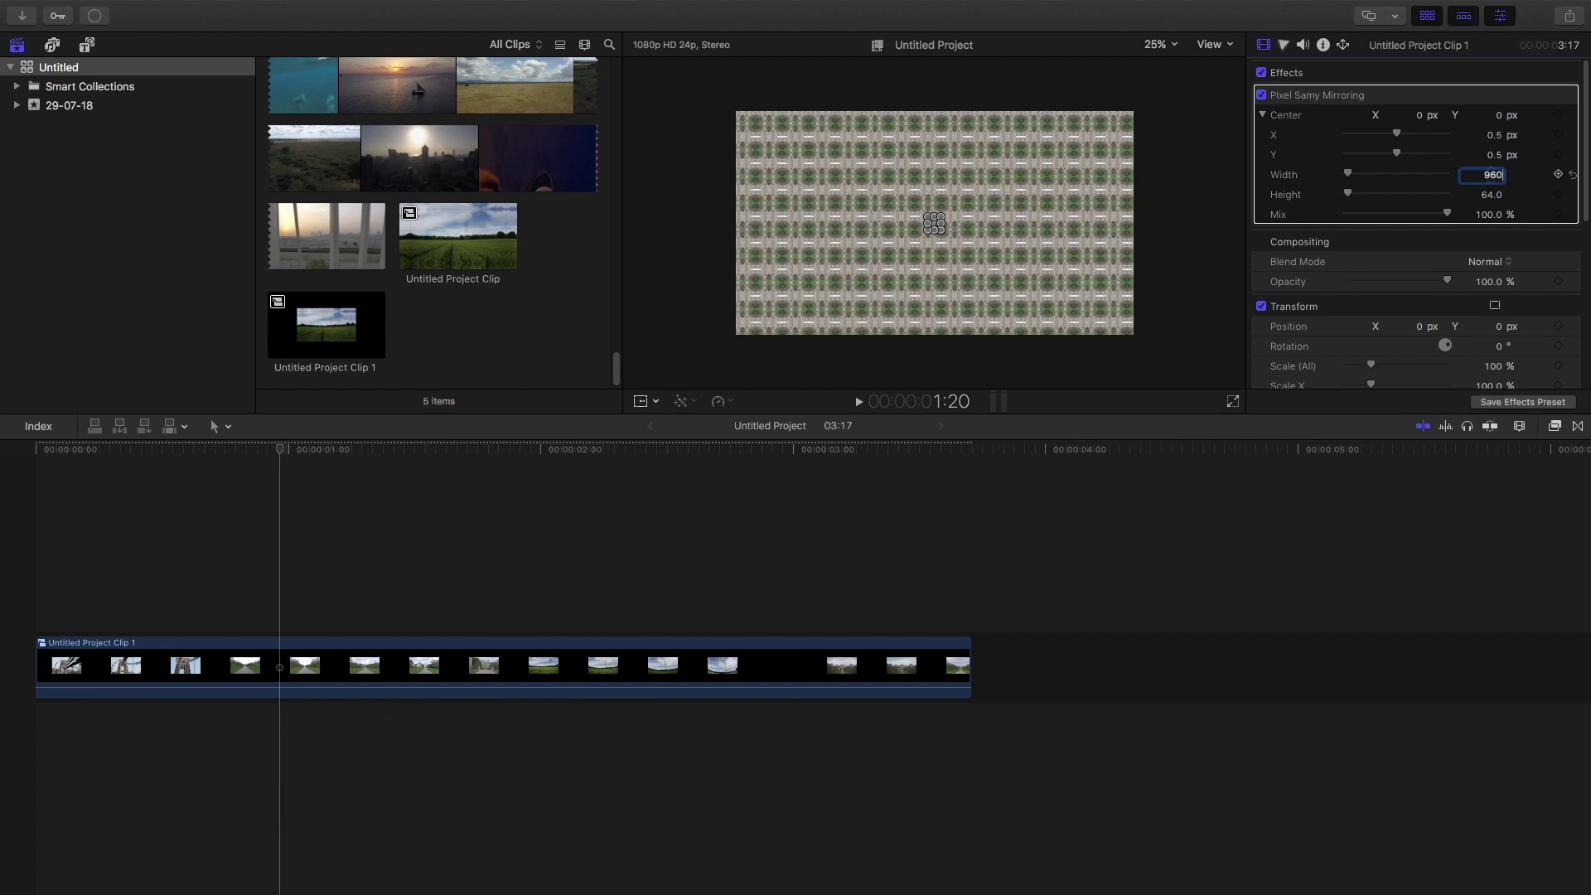
pyautogui.press('Return')
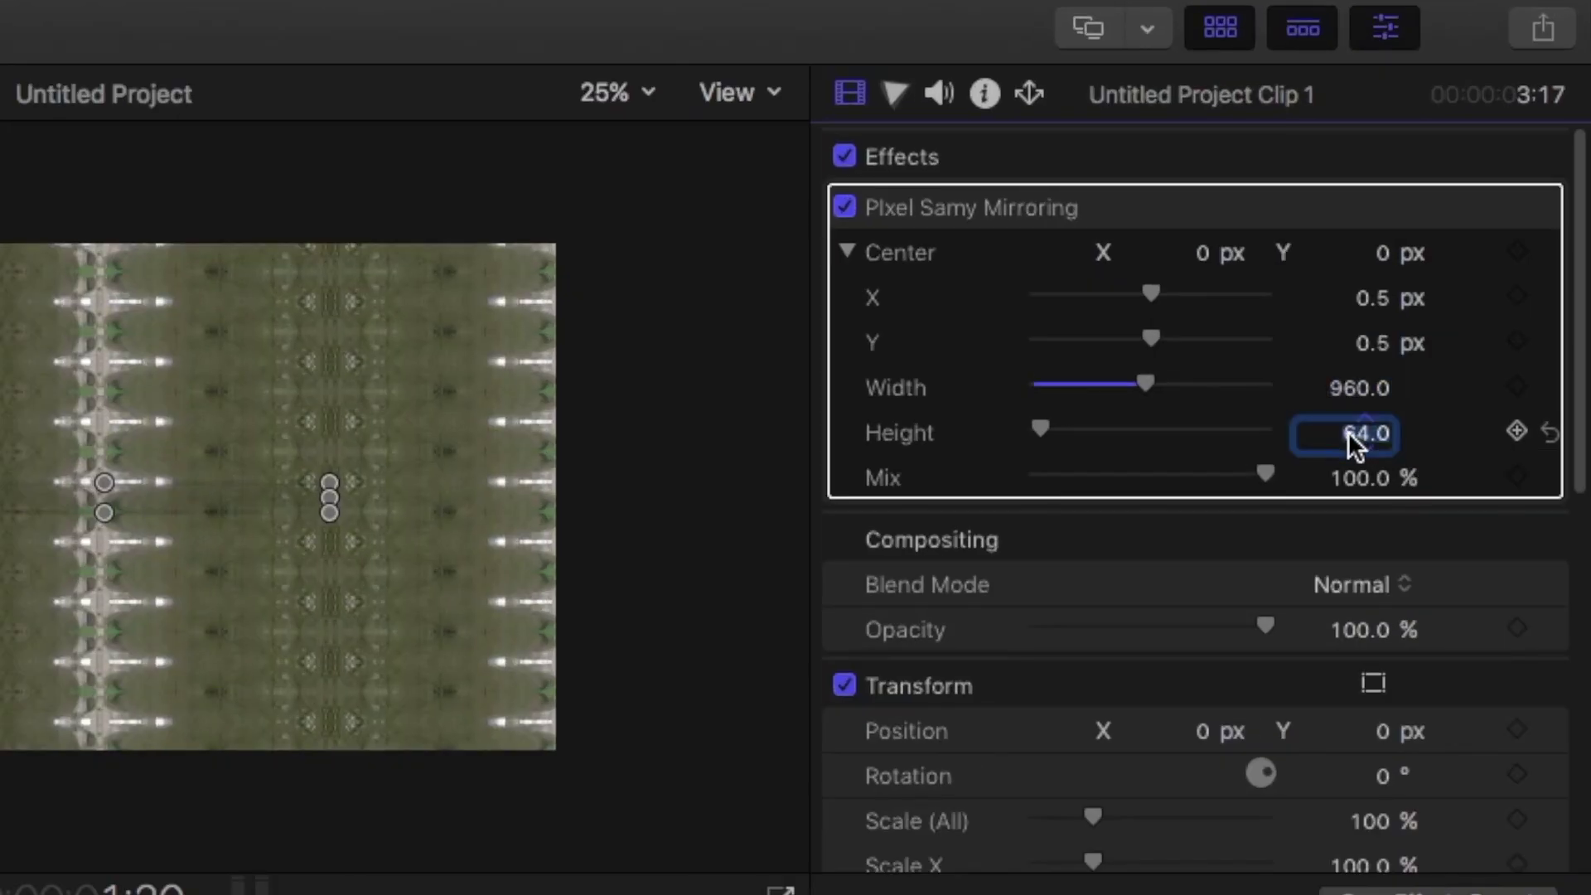
pyautogui.write('54')
pyautogui.press('Return')
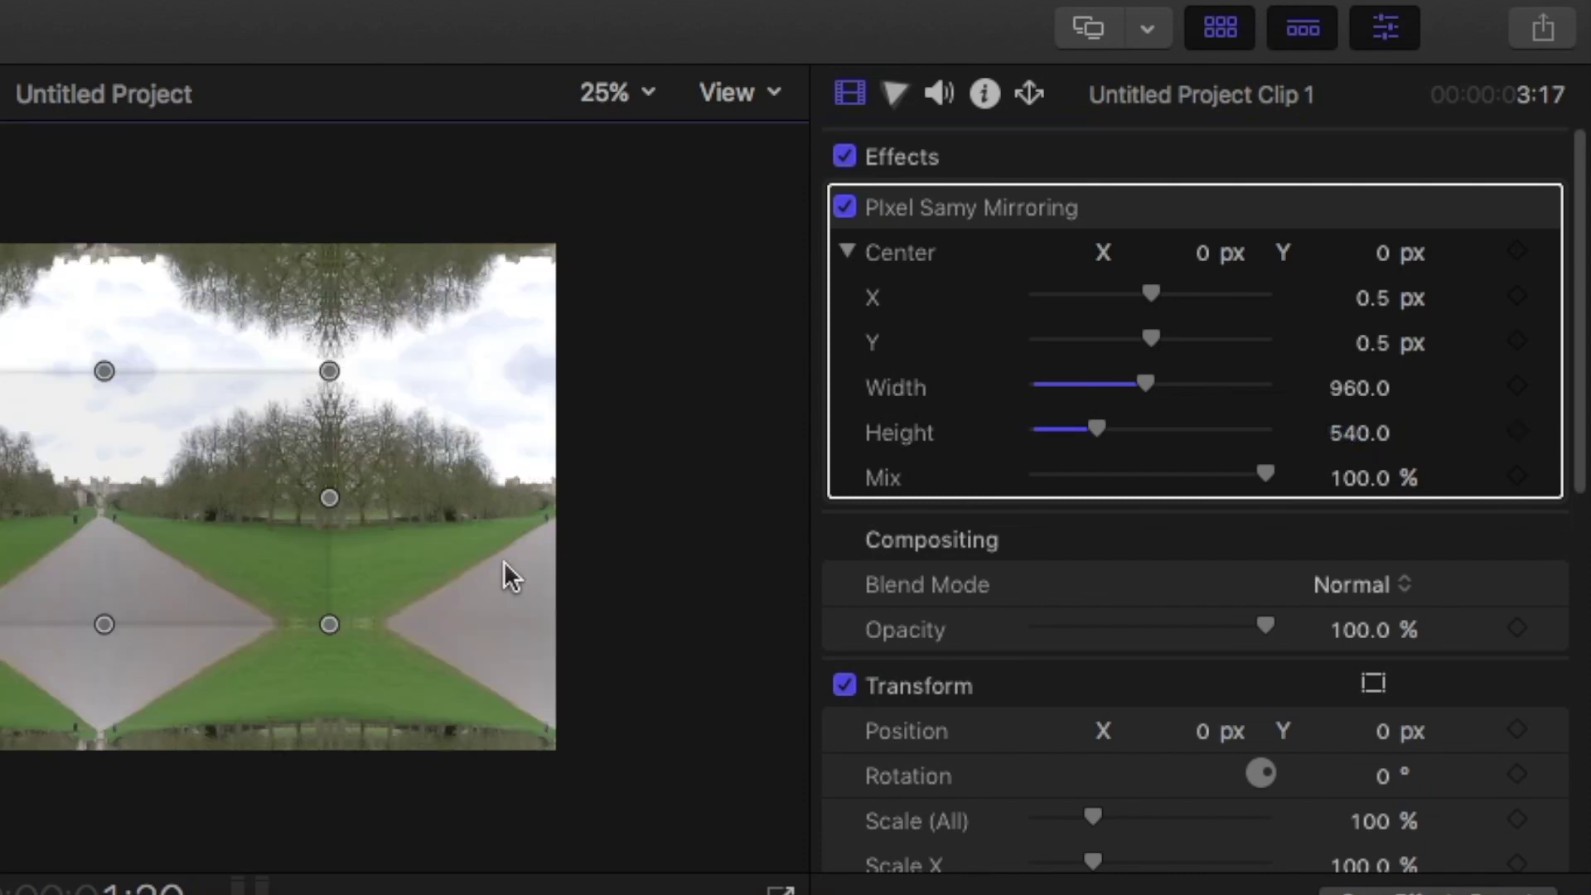
pyautogui.press('j')
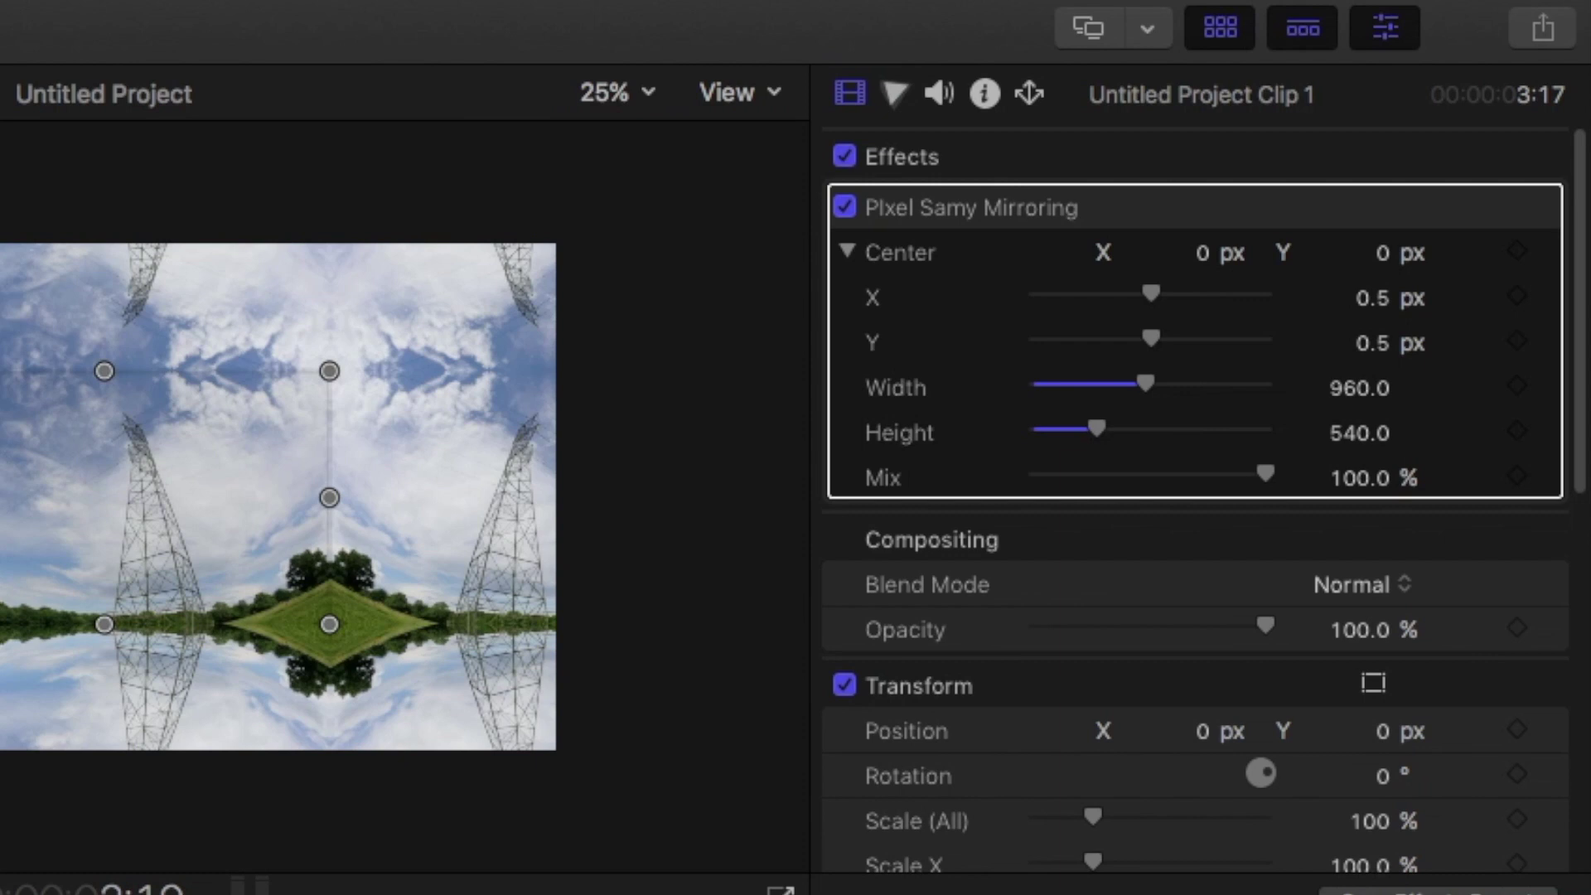
# - Set the mirrored compound clip's Scale (All) to 200%
pyautogui.moveTo(1395, 688)
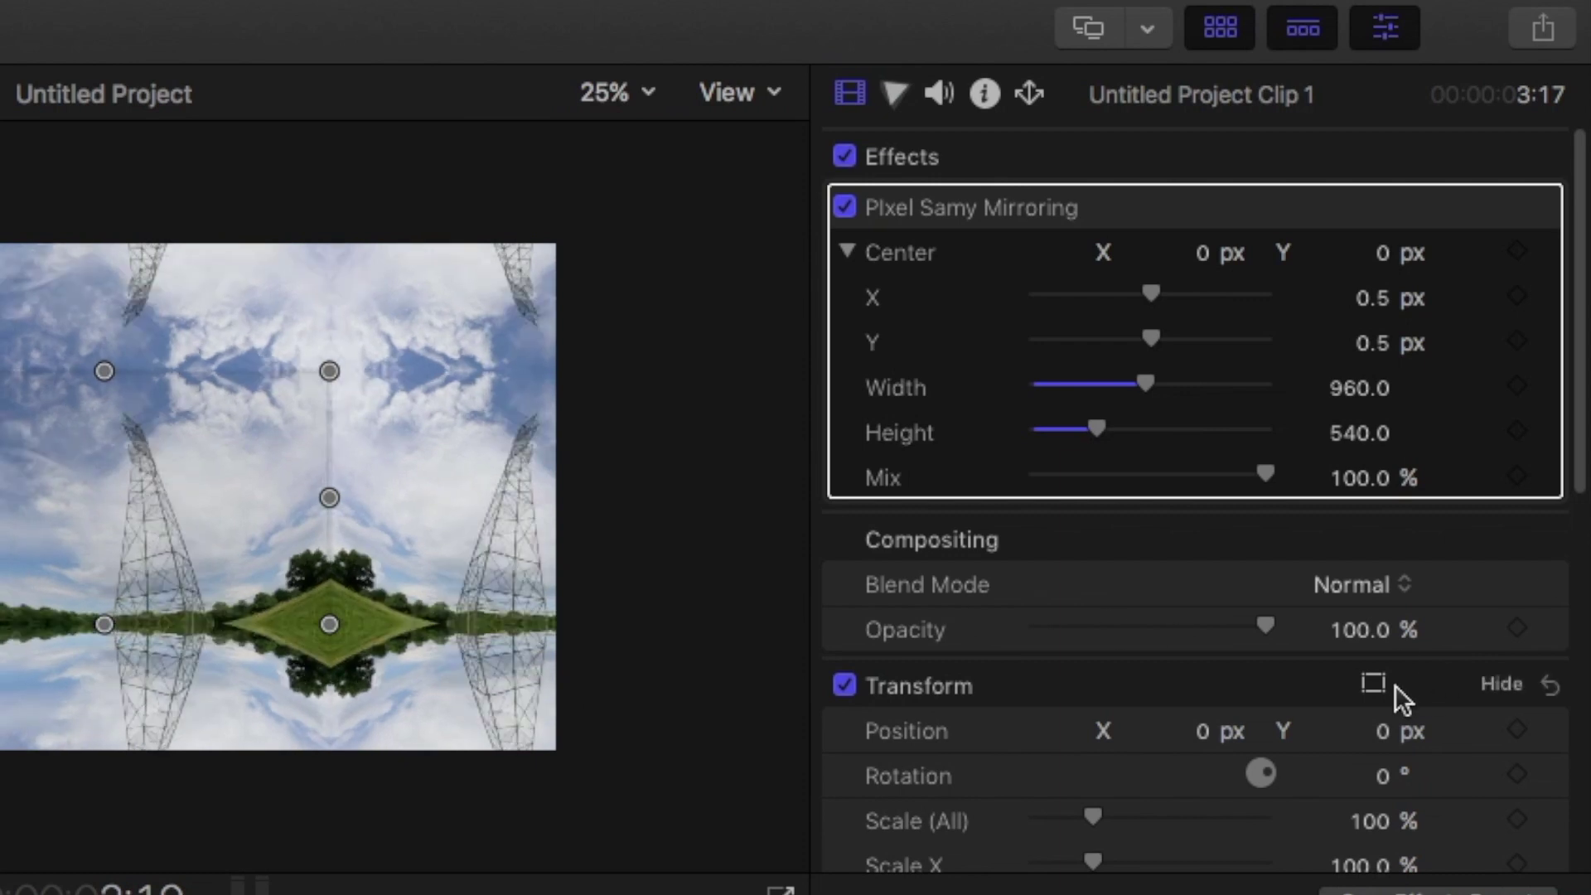
pyautogui.click(1360, 817)
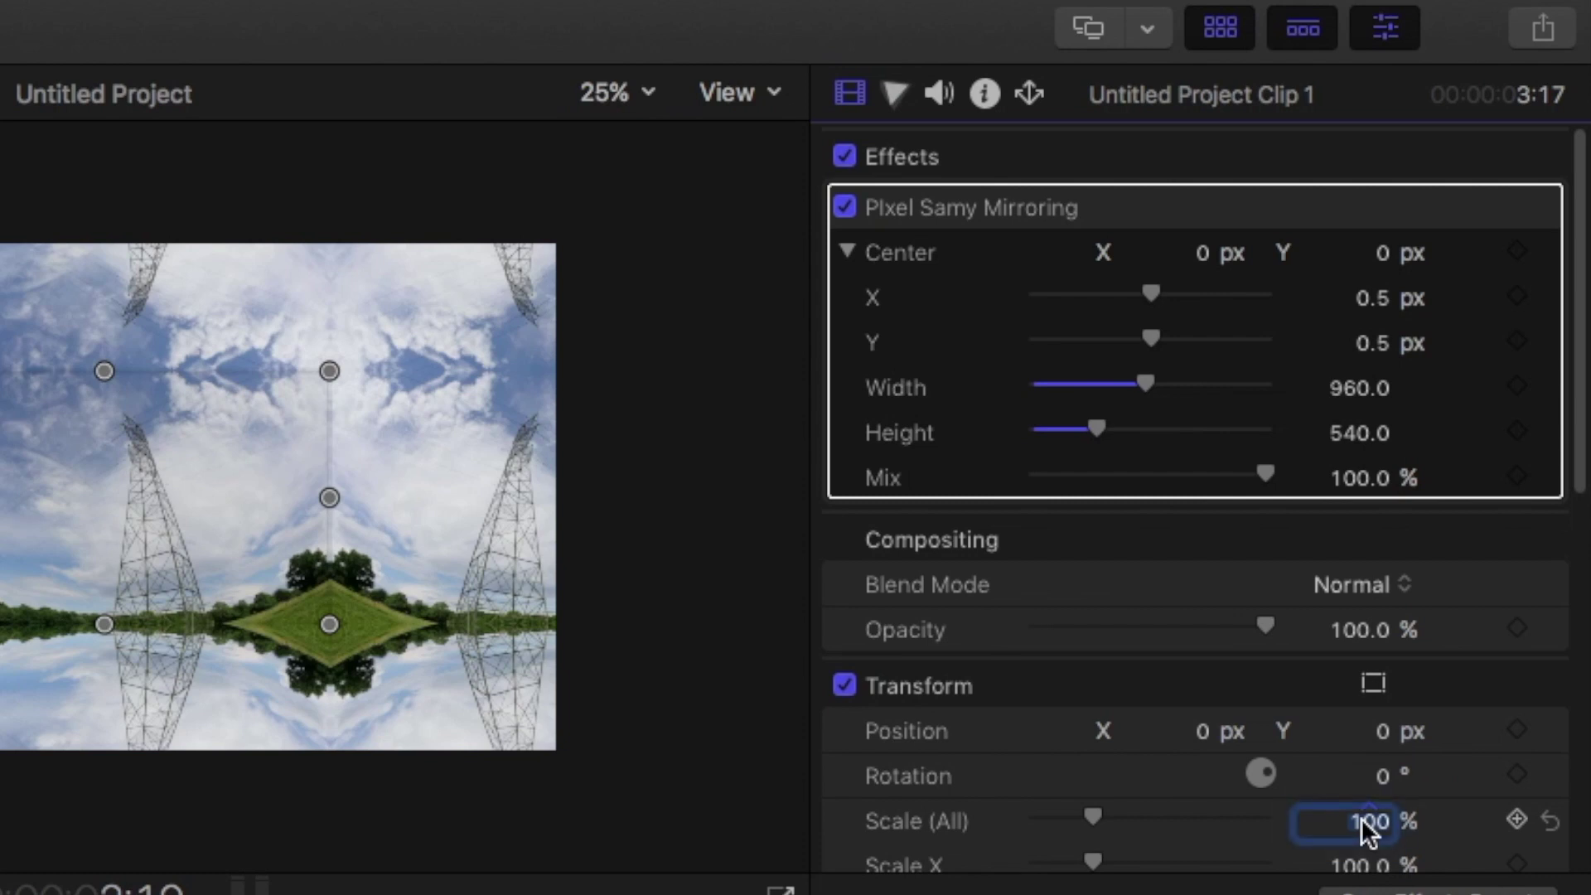
pyautogui.write('200')
pyautogui.press('Return')
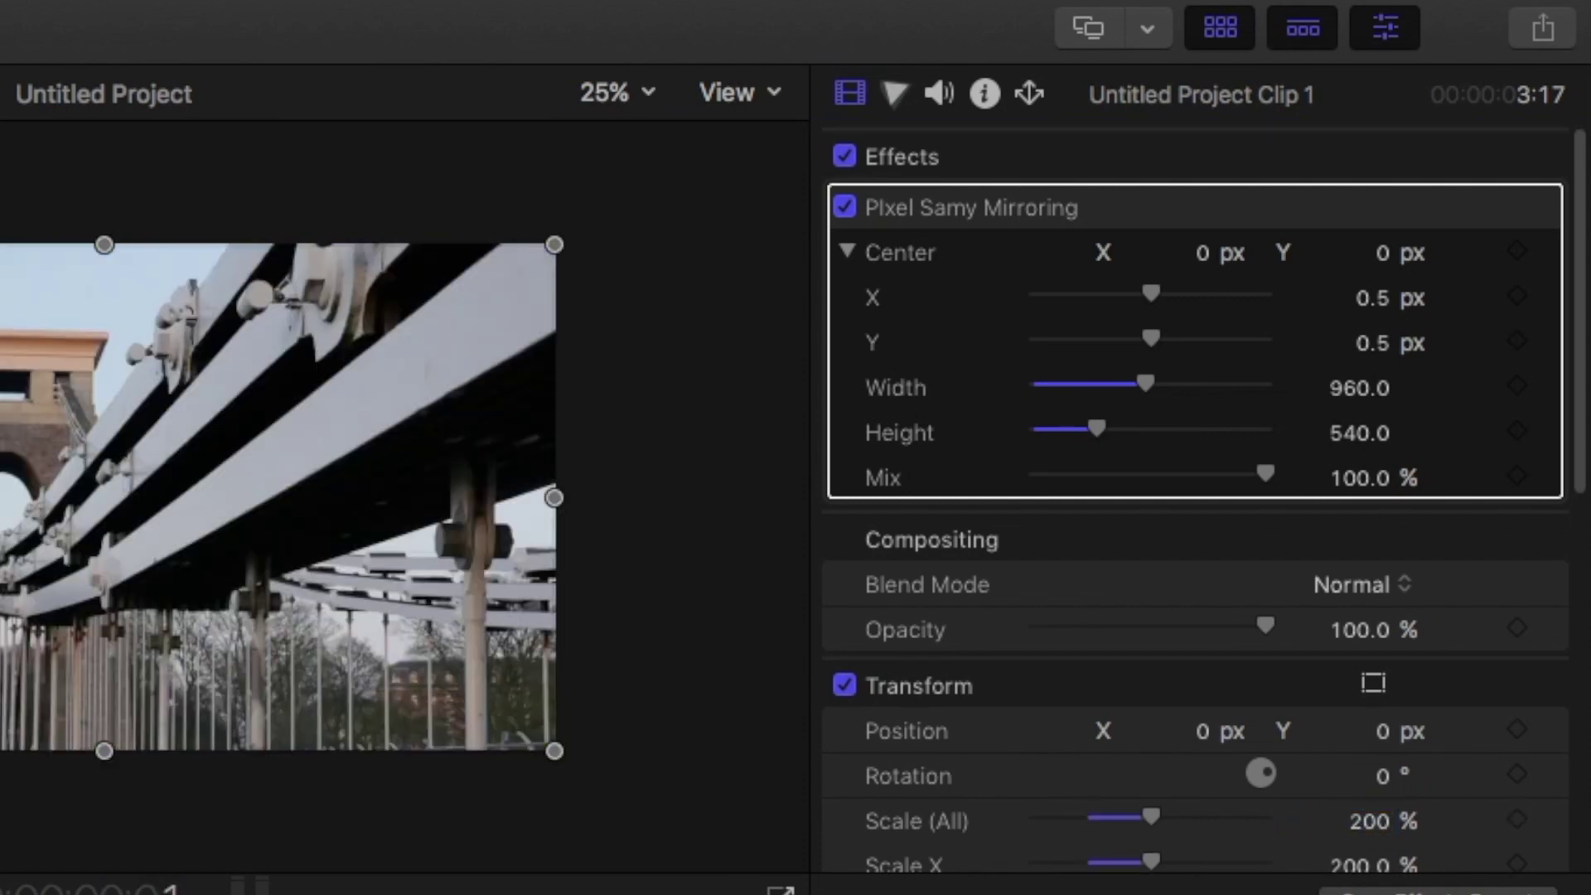
# - Keyframe the clip's Rotation from 0° at its start to -360° at its last frame
pyautogui.click(90, 14)
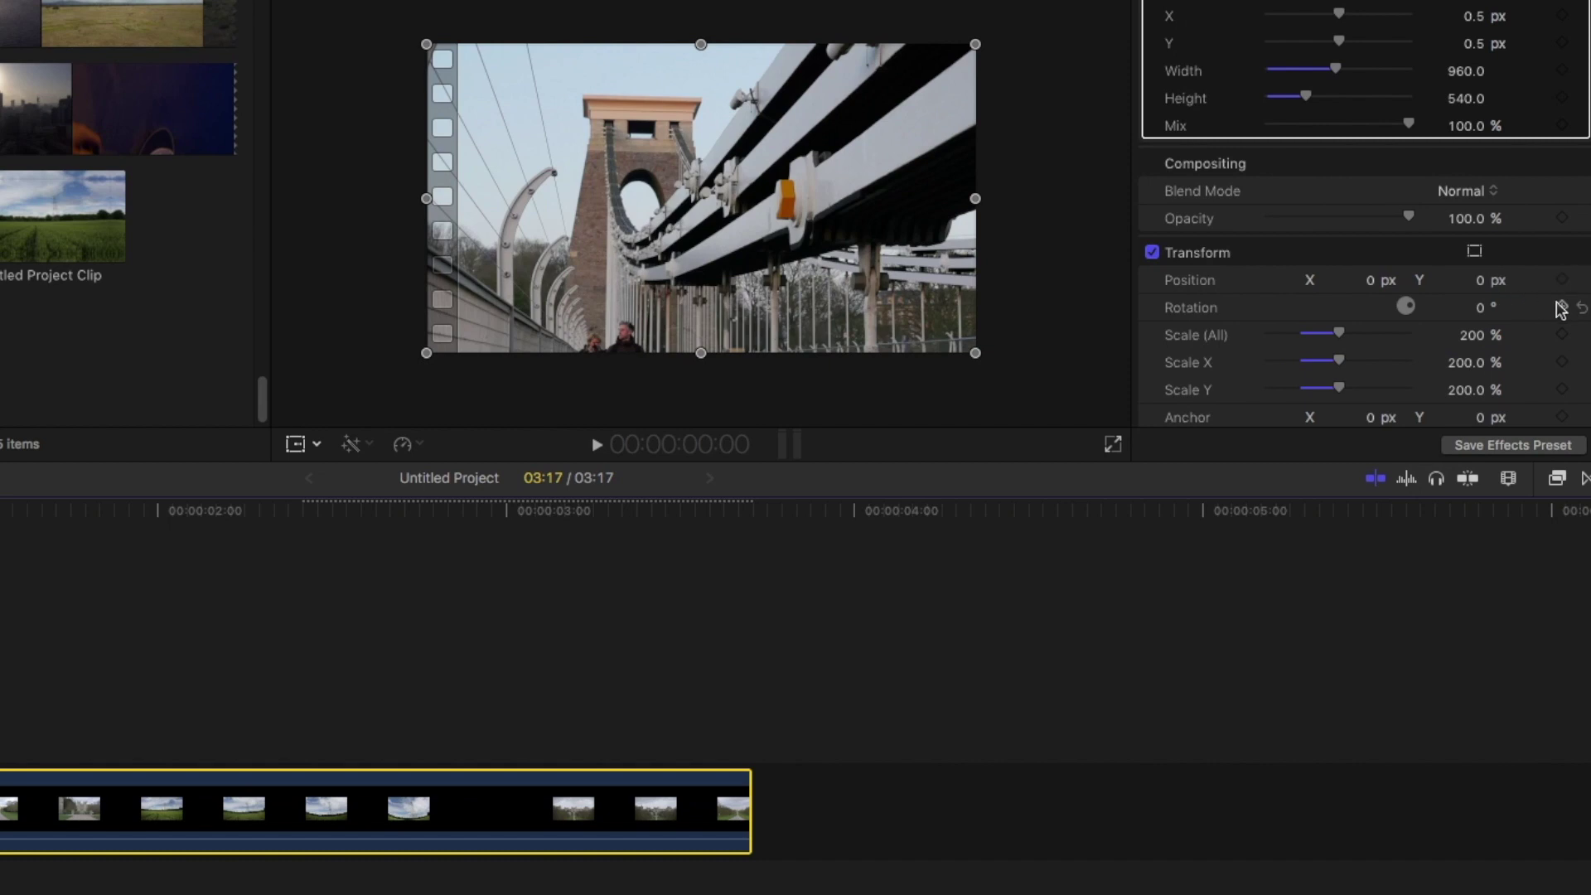
pyautogui.click(1561, 309)
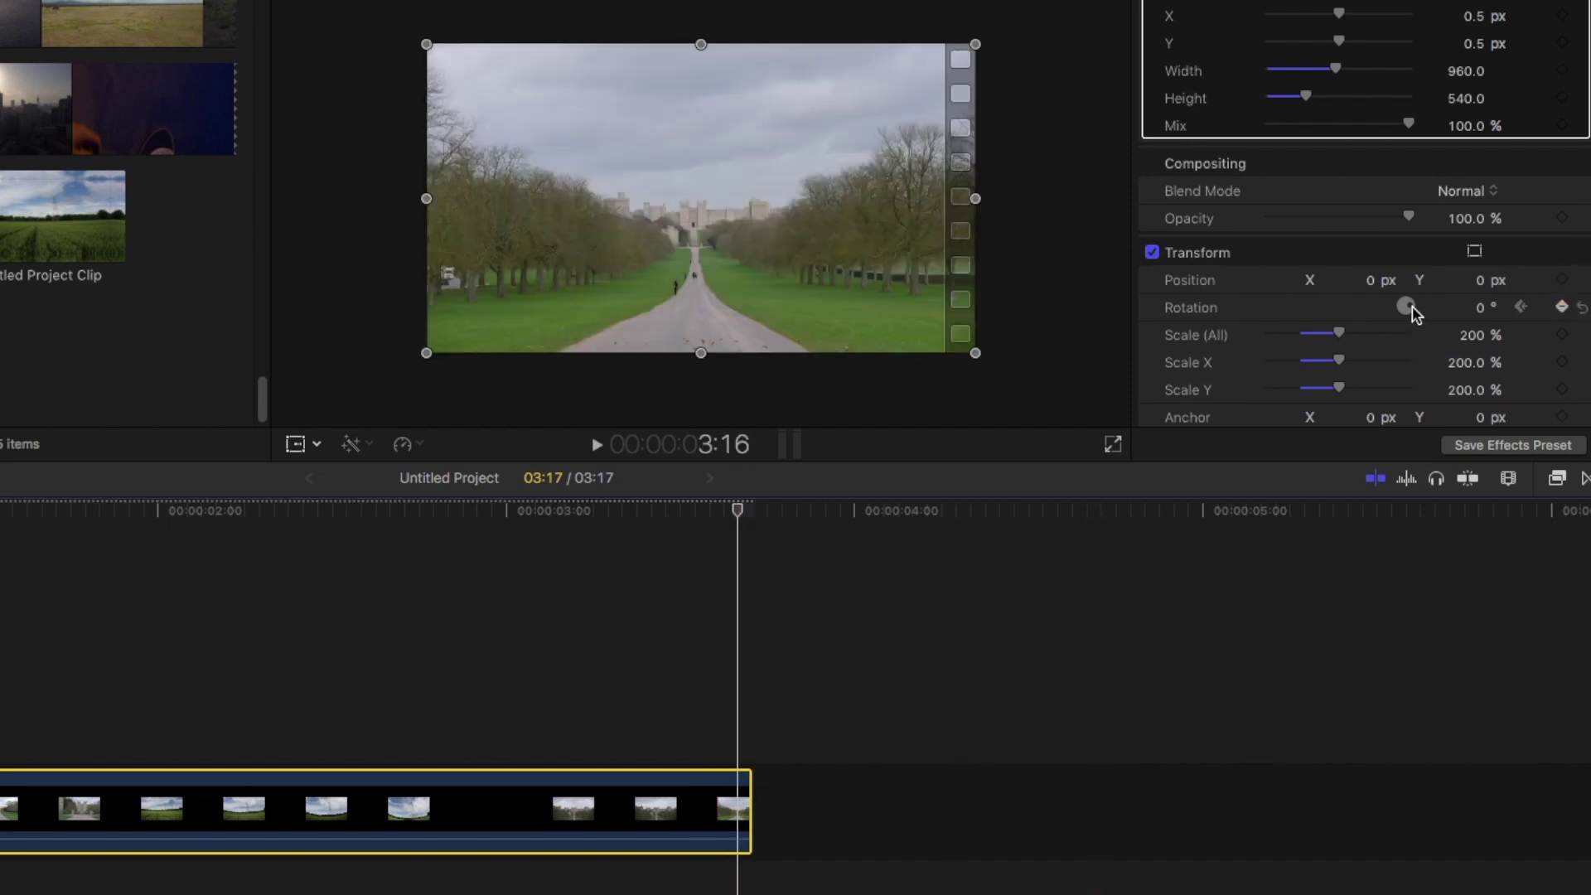
pyautogui.moveTo(1480, 307); pyautogui.dragTo(1483, 314)
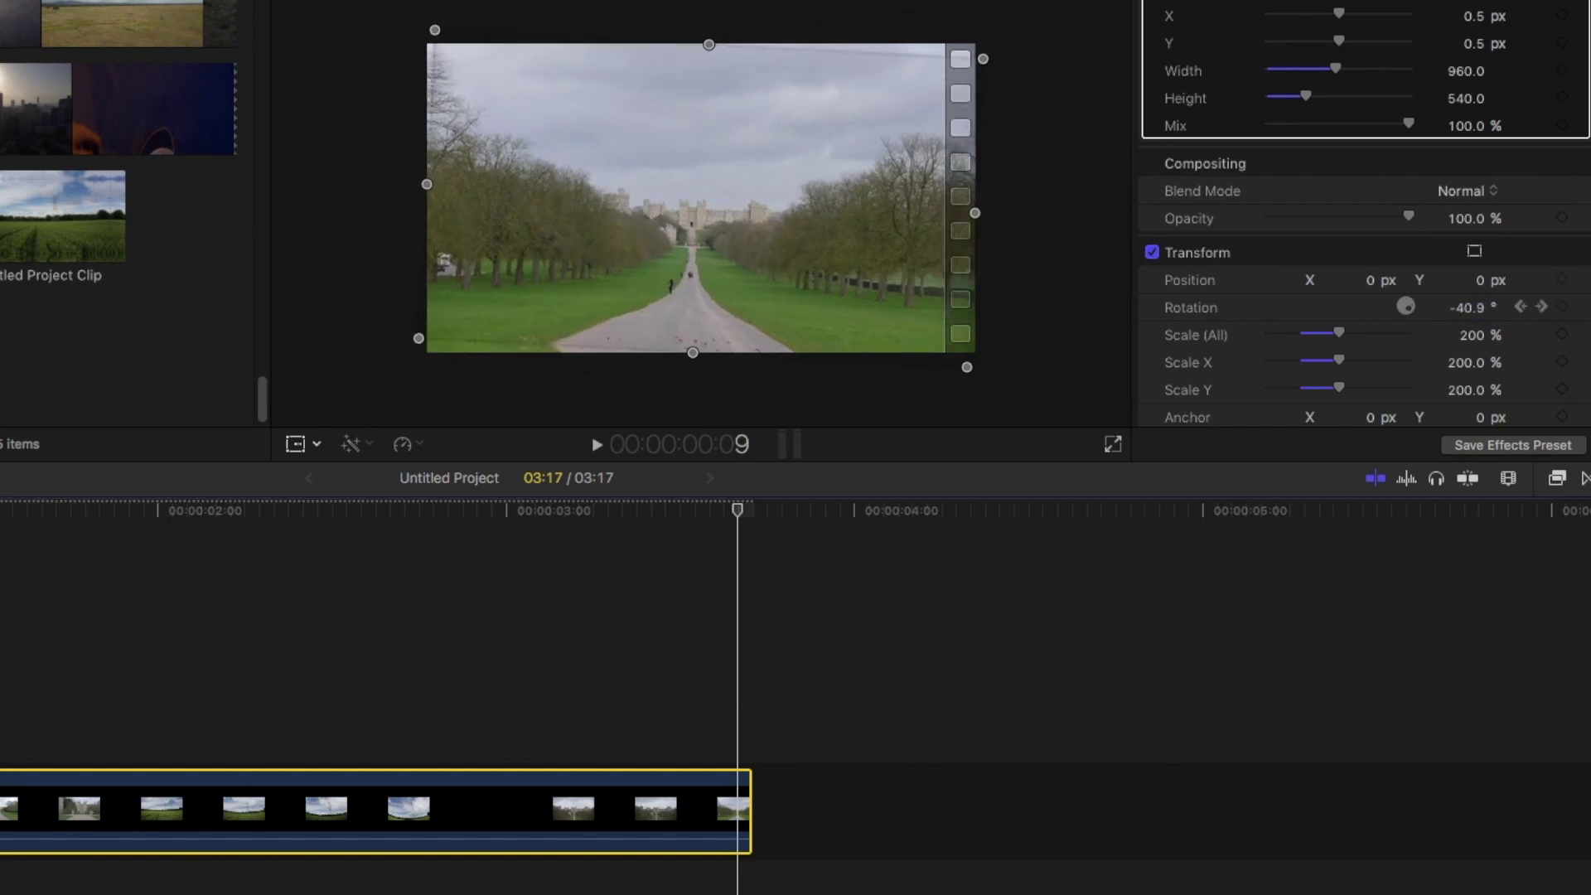
pyautogui.click(1462, 311)
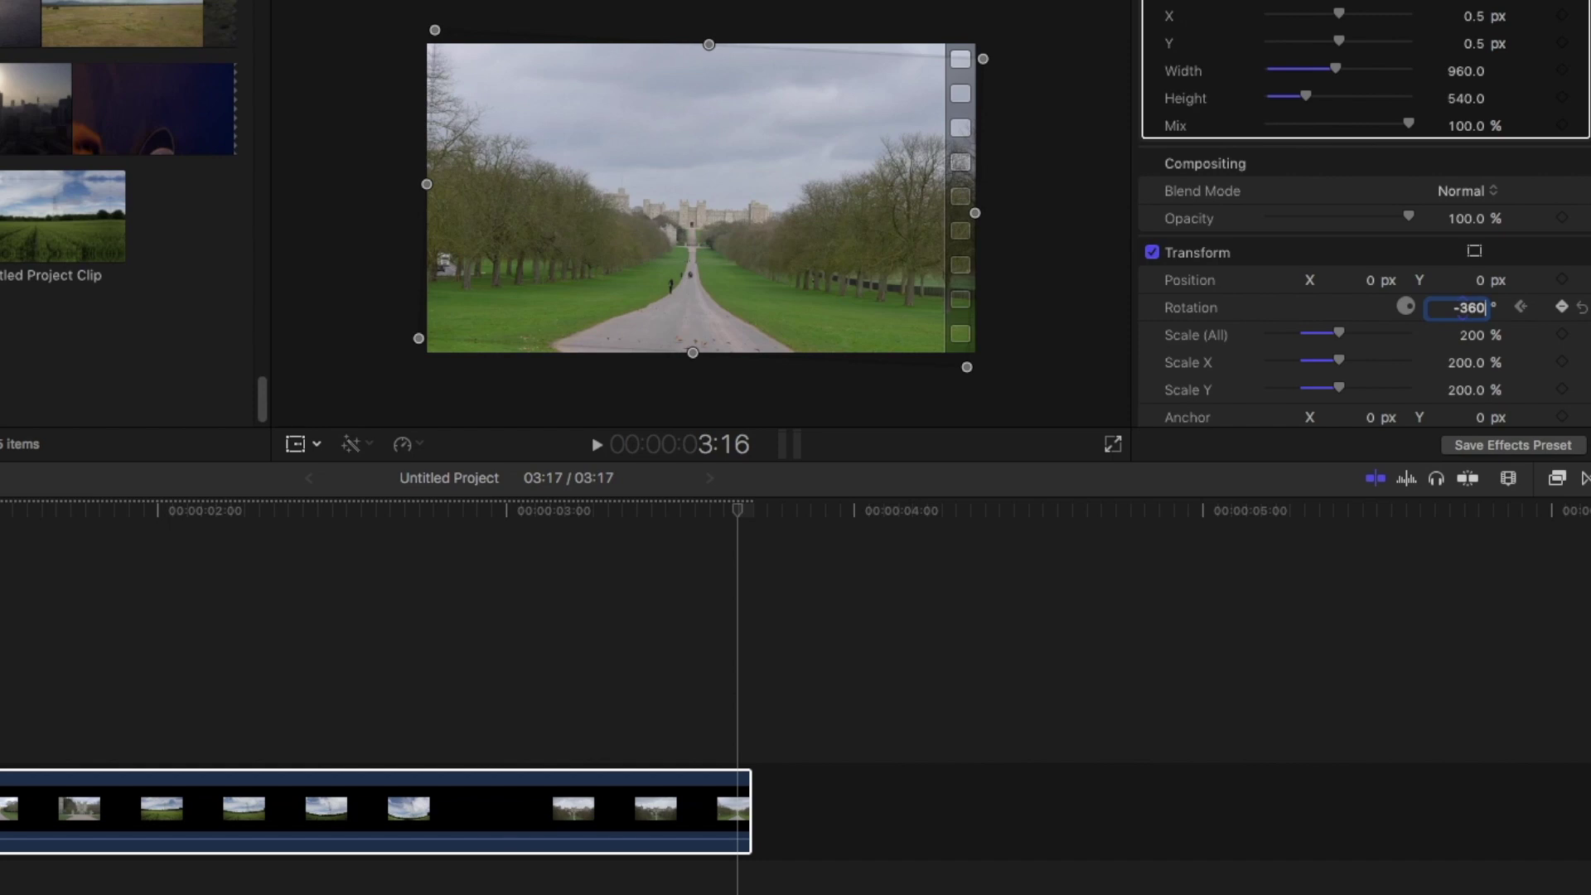
pyautogui.press('Return')
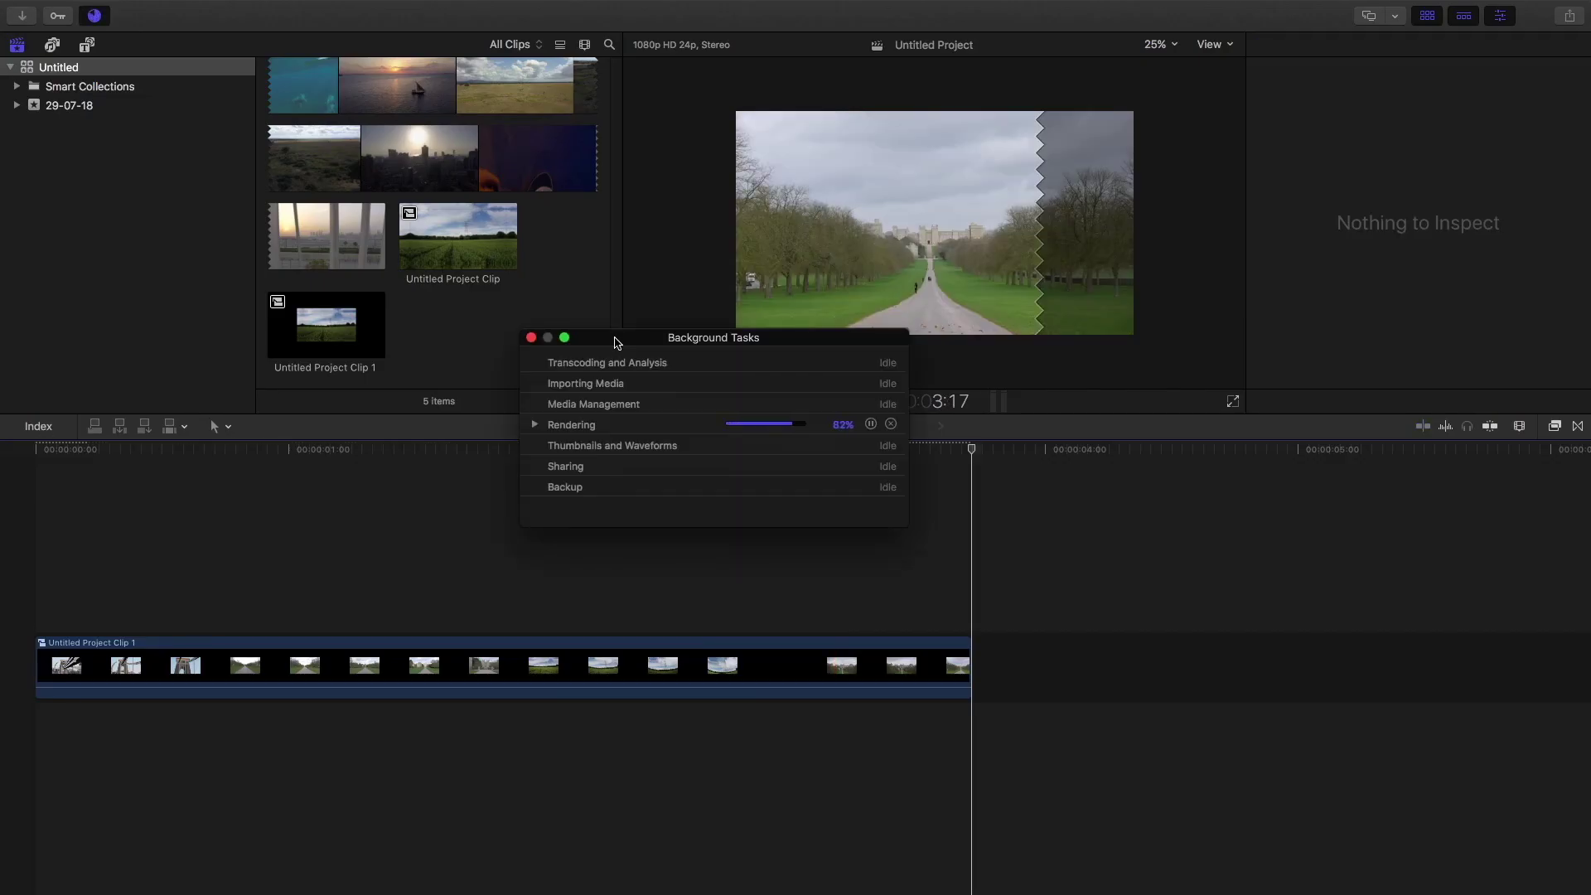
# - Close the Background Tasks window and play the rotating sequence from the start
pyautogui.click(530, 337)
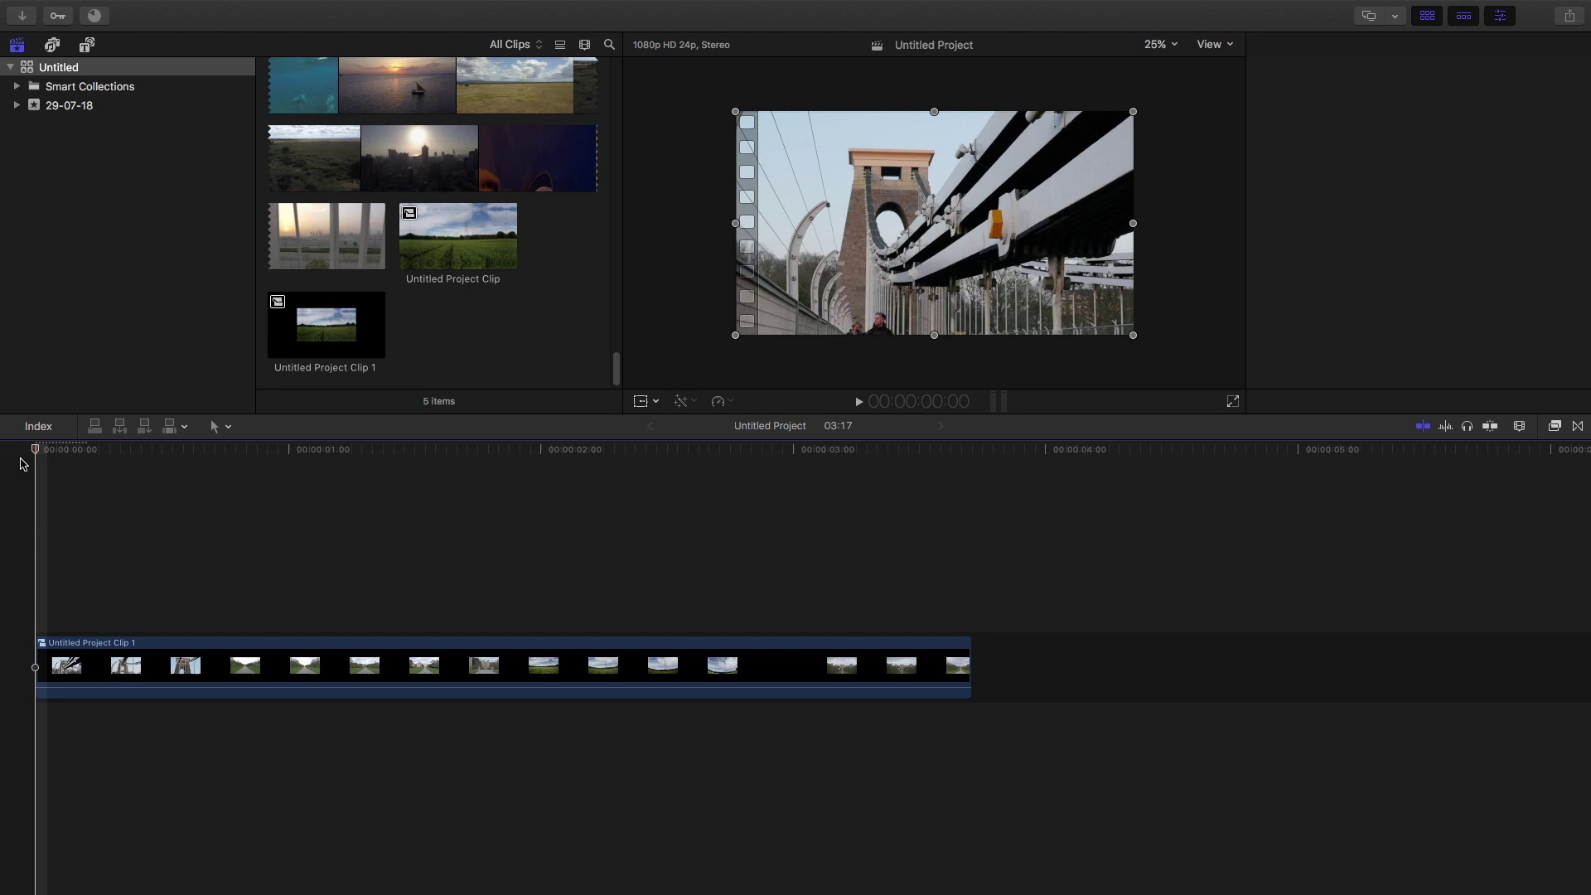
pyautogui.press('space')
pyautogui.press('super+4')
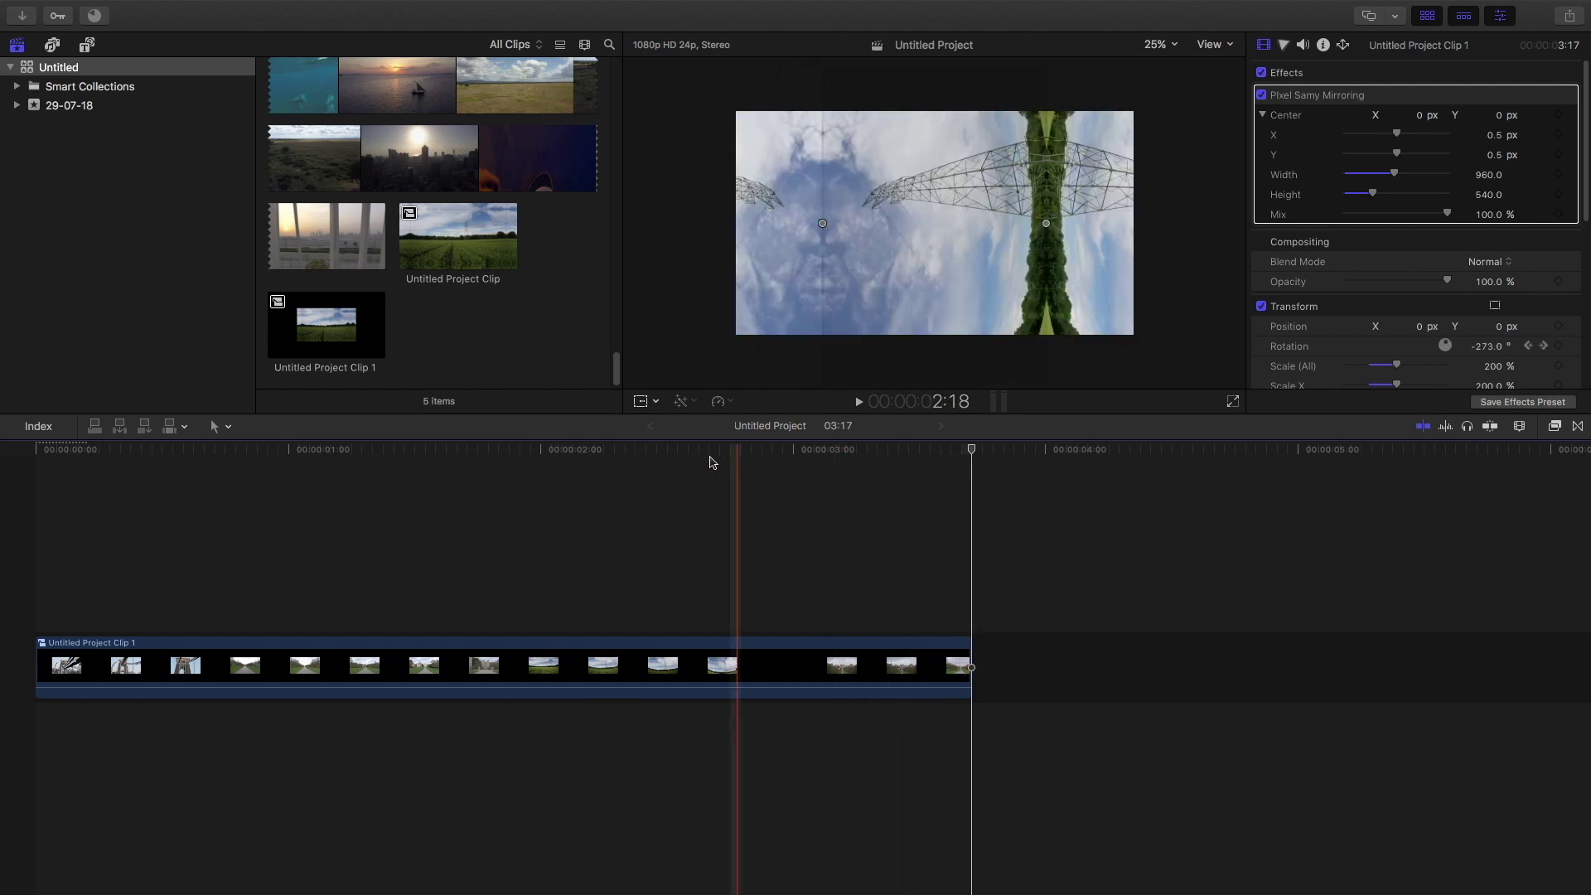
# - Nest the rotated clip inside another new compound clip with the default name
pyautogui.click(869, 667)
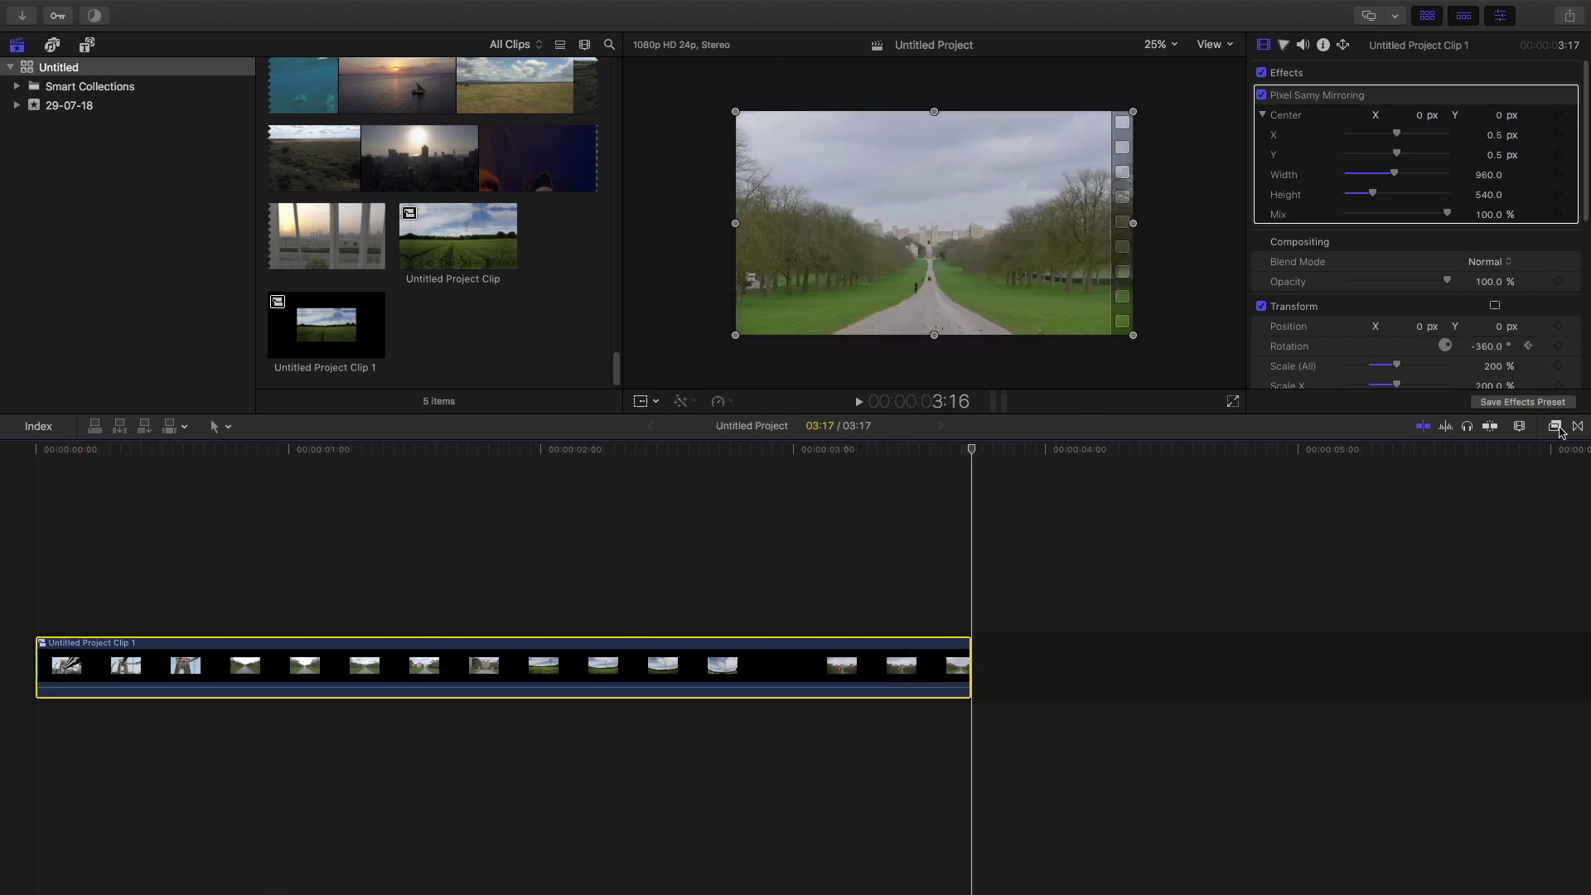
pyautogui.click(507, 663)
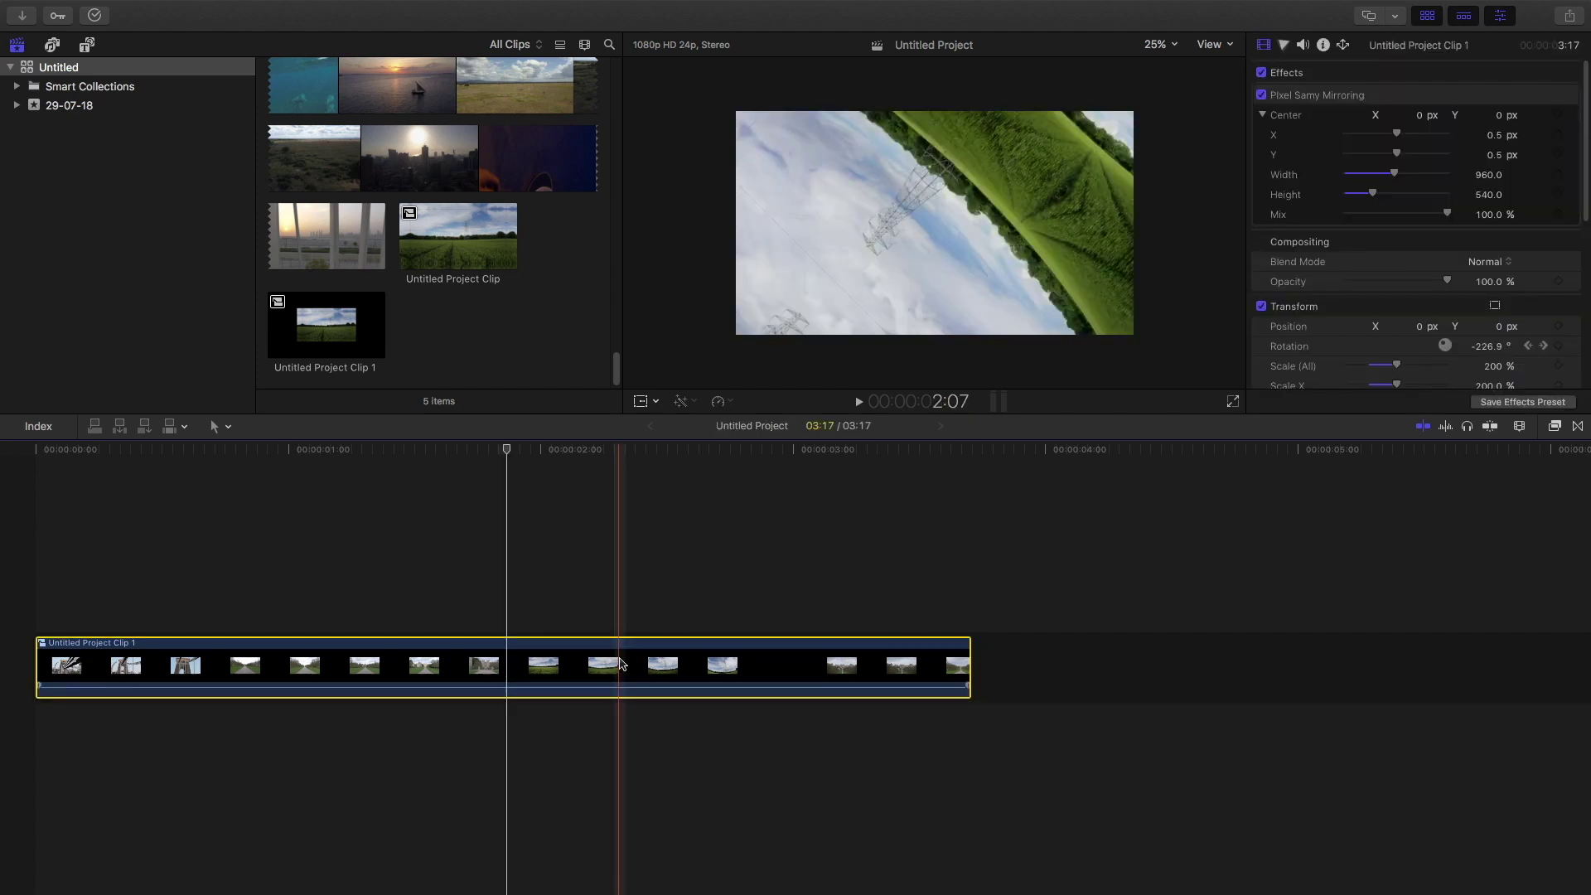
pyautogui.hotkey('alt', 'g')
pyautogui.press('Return')
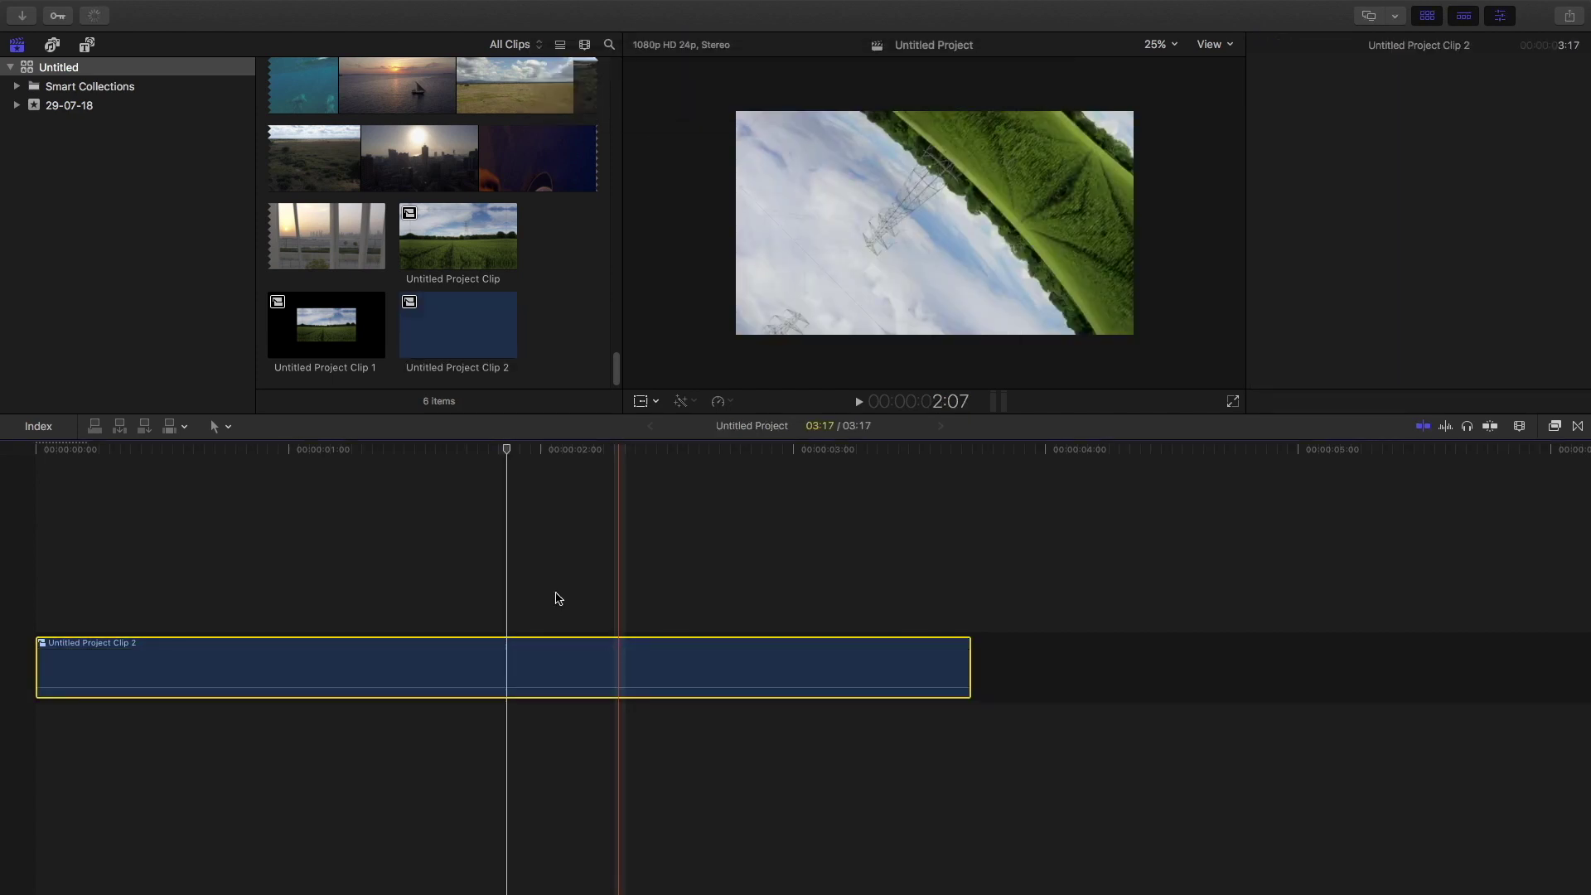
# - Play the newly nested compound clip from its beginning to check the transitions
pyautogui.click(43, 483)
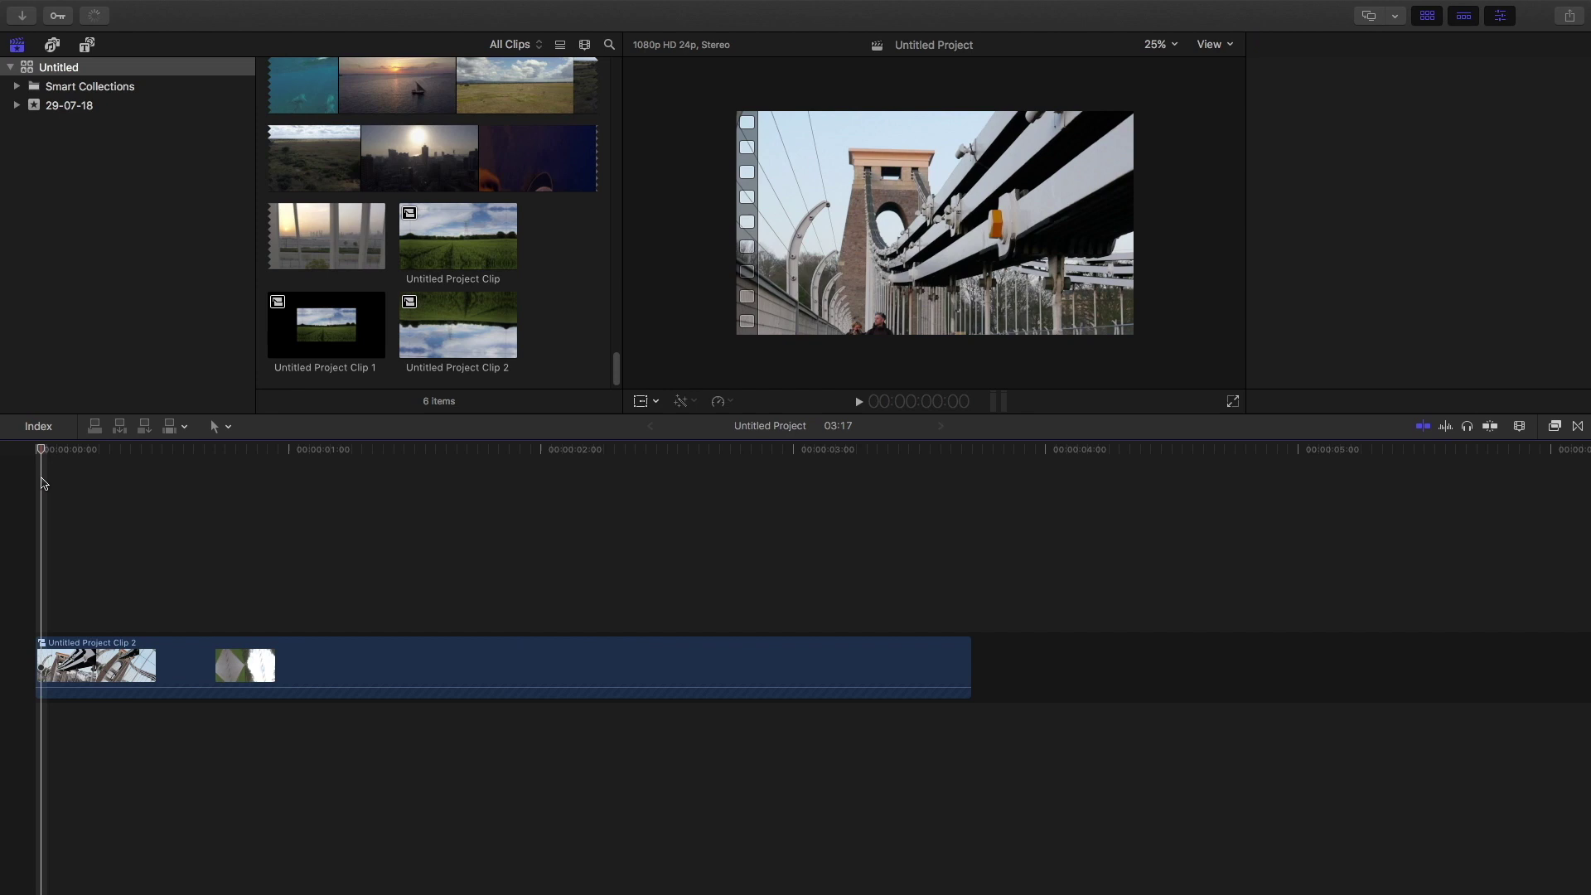
pyautogui.press('space')
pyautogui.press('super+4')
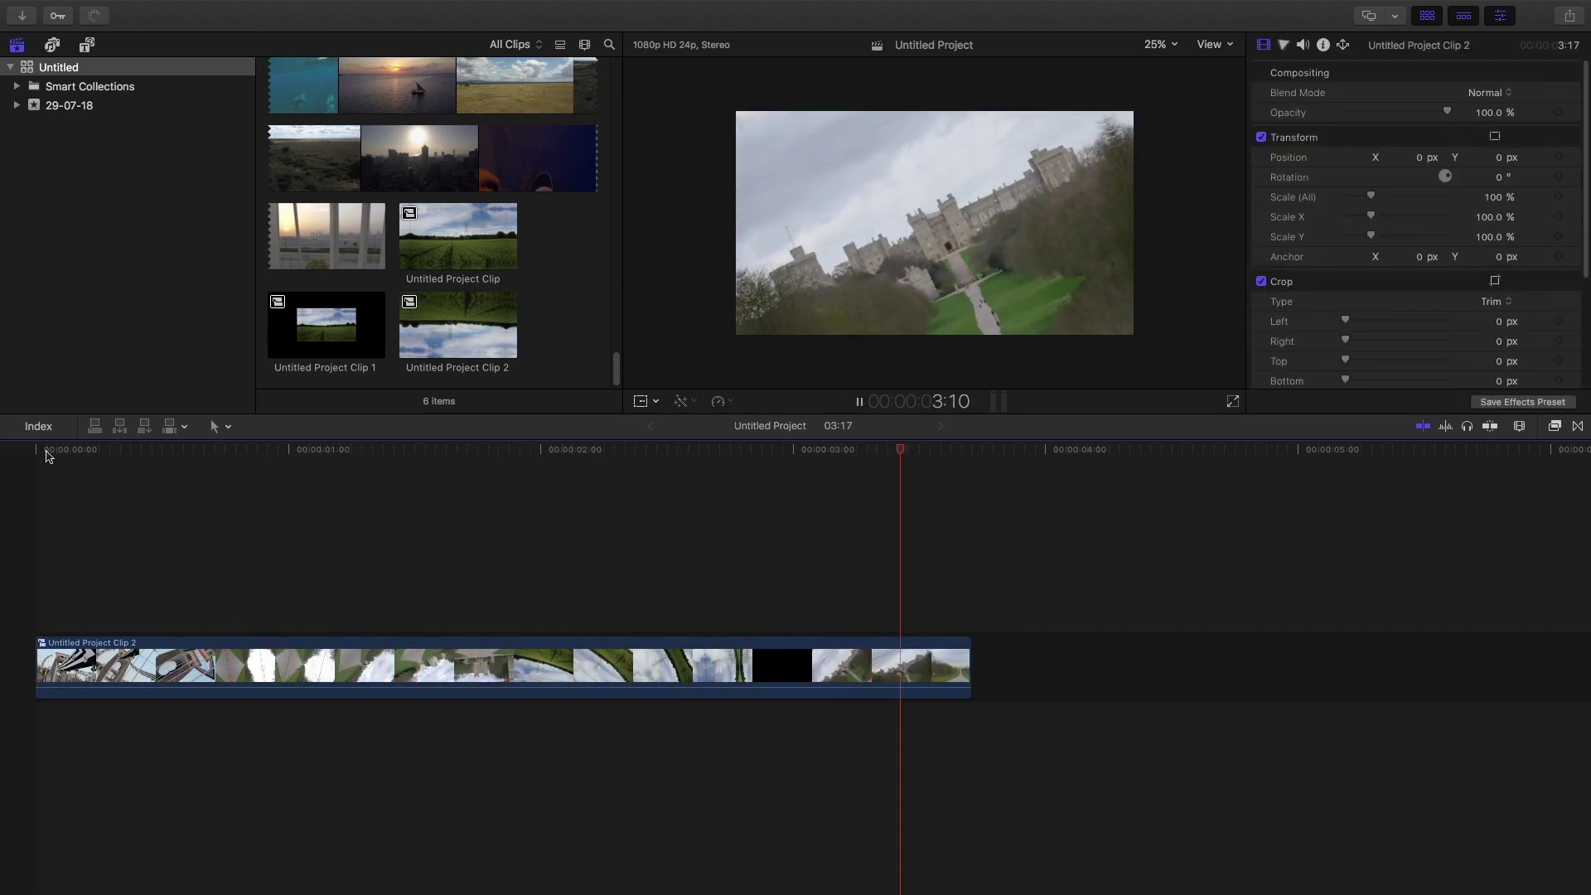
# - Find the Blank Adjustment title by searching all titles for "adju", lay it over the whole compound clip and delete the surplus beyond the clip's end
pyautogui.click(87, 45)
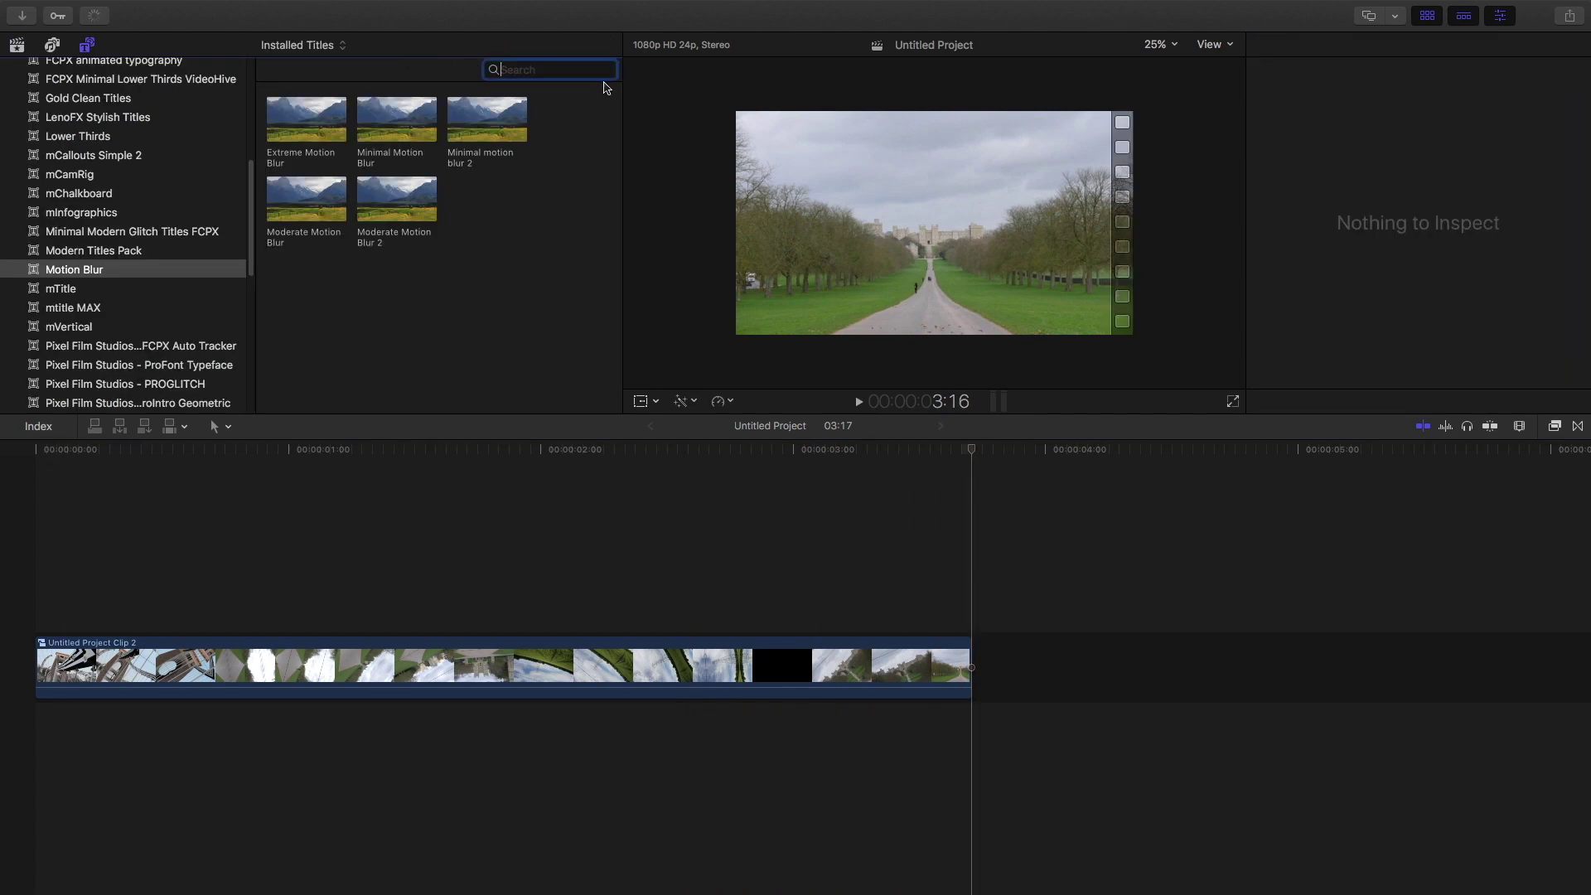
pyautogui.scroll(5, 58, 76)
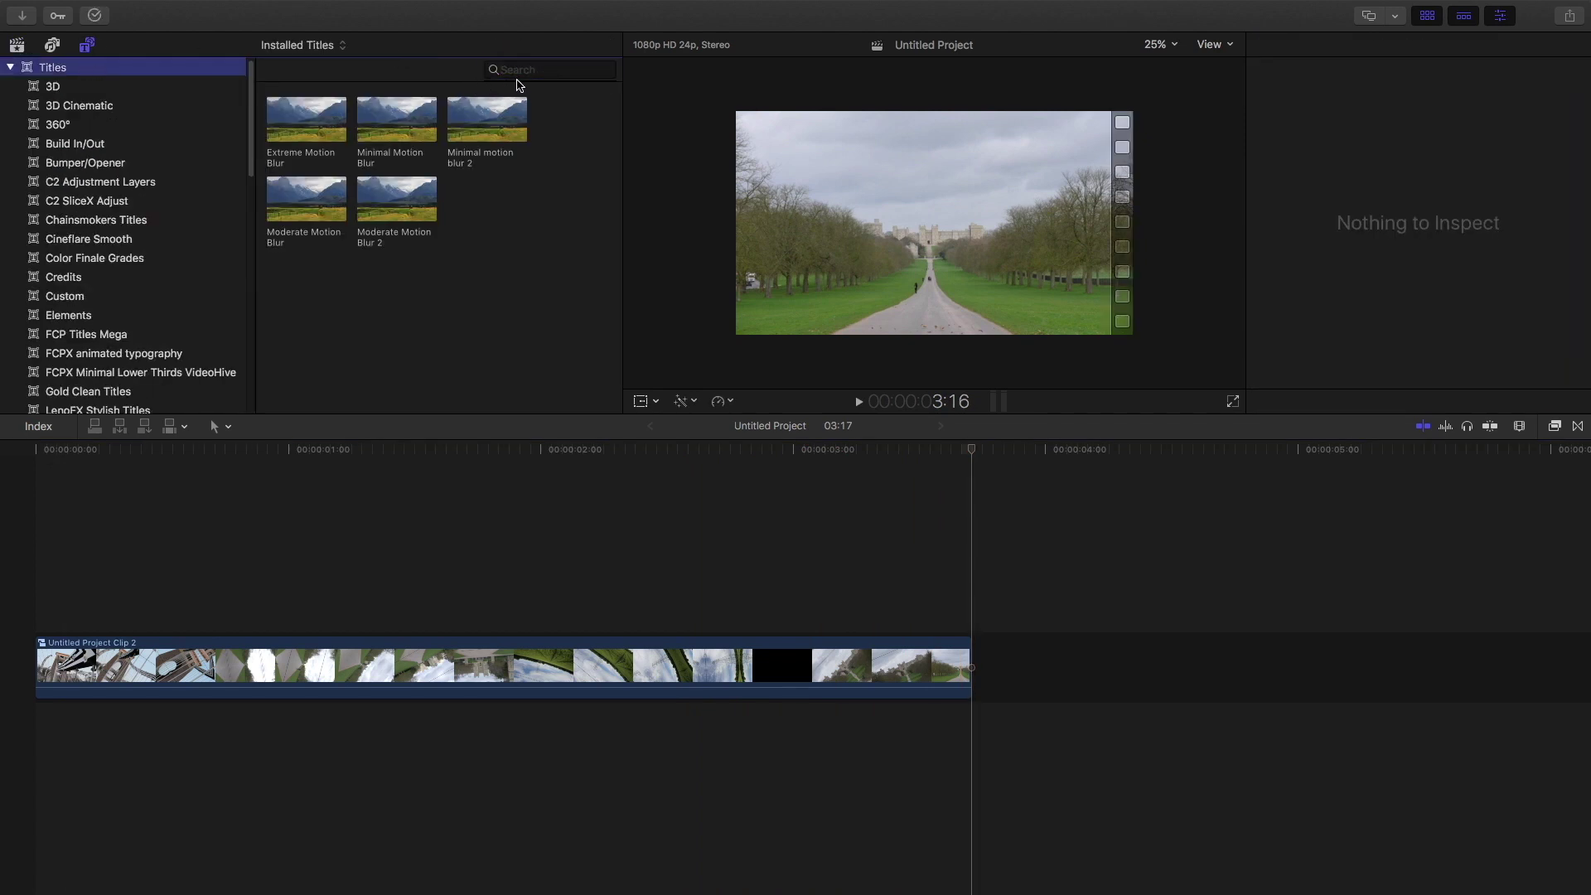
pyautogui.click(527, 73)
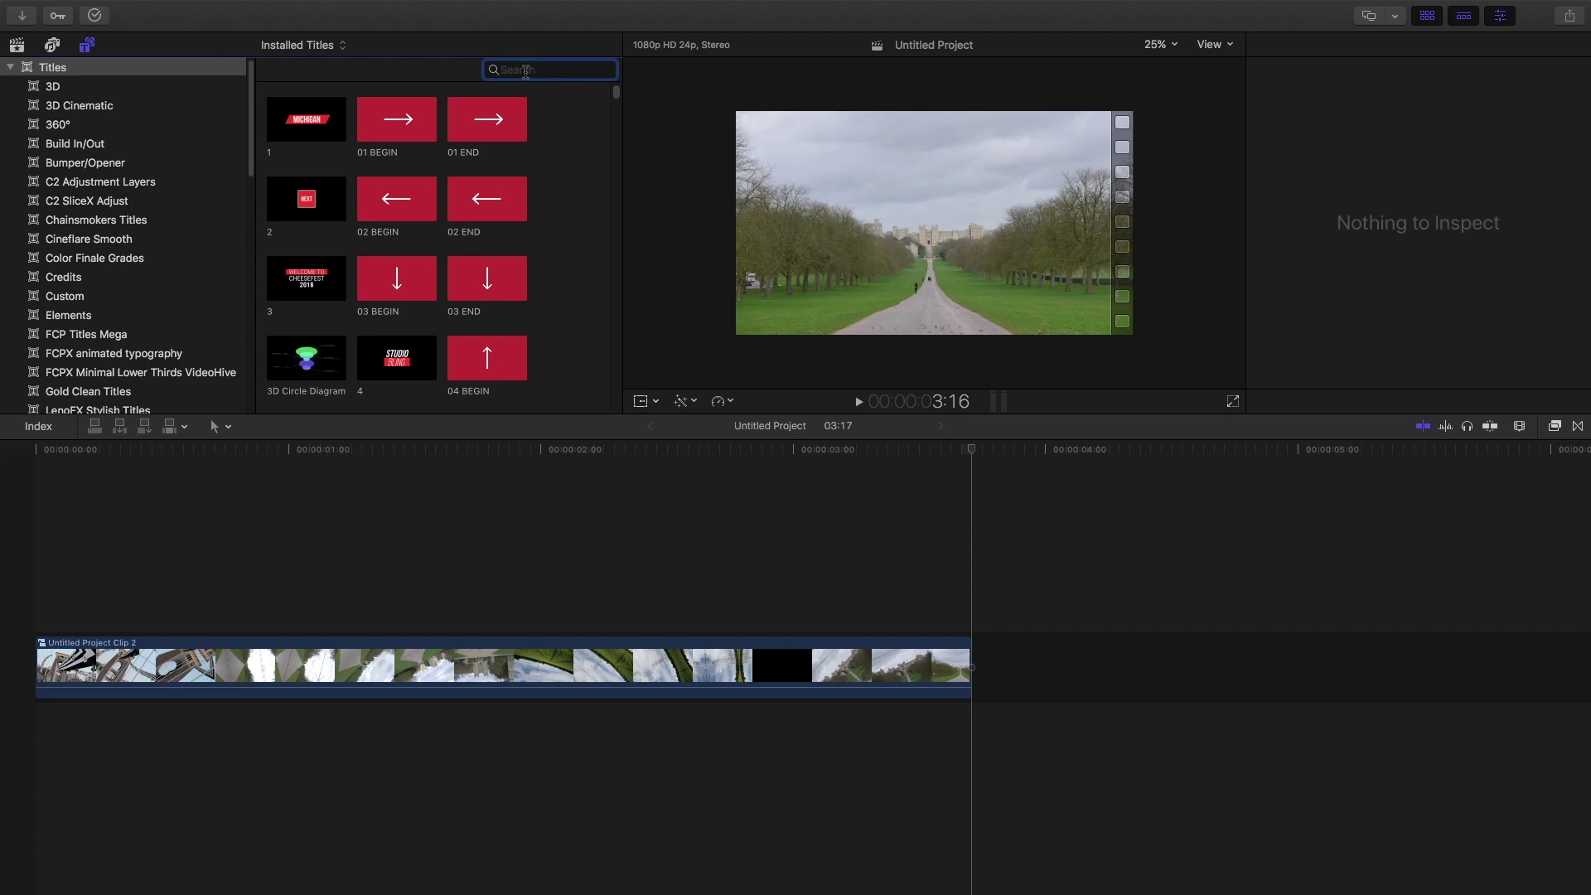
pyautogui.write('adju')
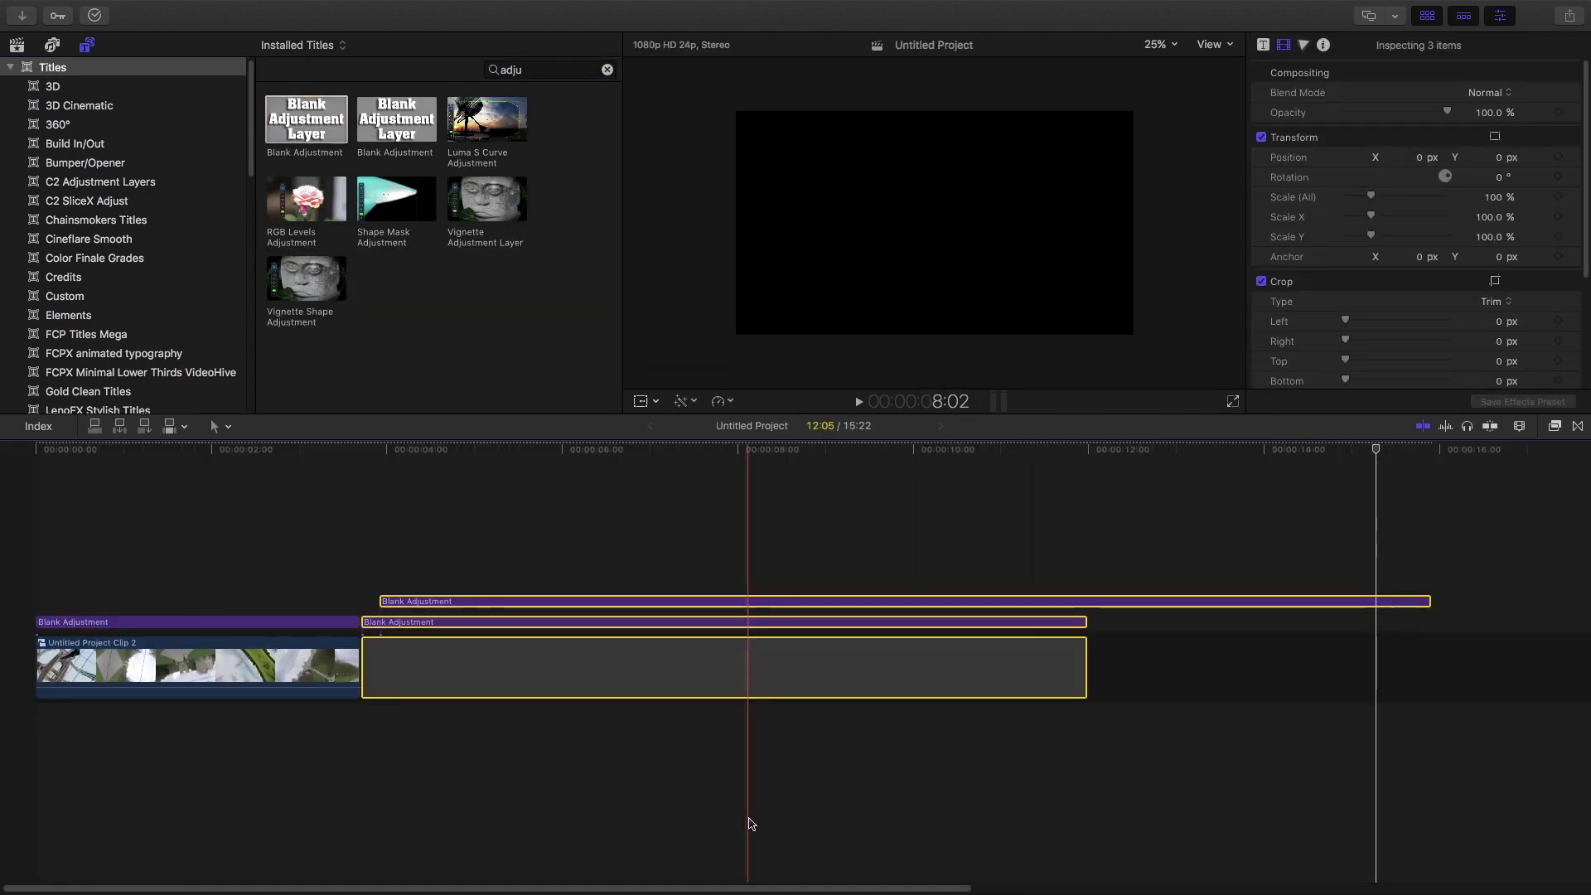
pyautogui.press('Delete')
# - Apply the Letterbox effect to the Blank Adjustment layer and play the sequence from the start
pyautogui.click(1555, 426)
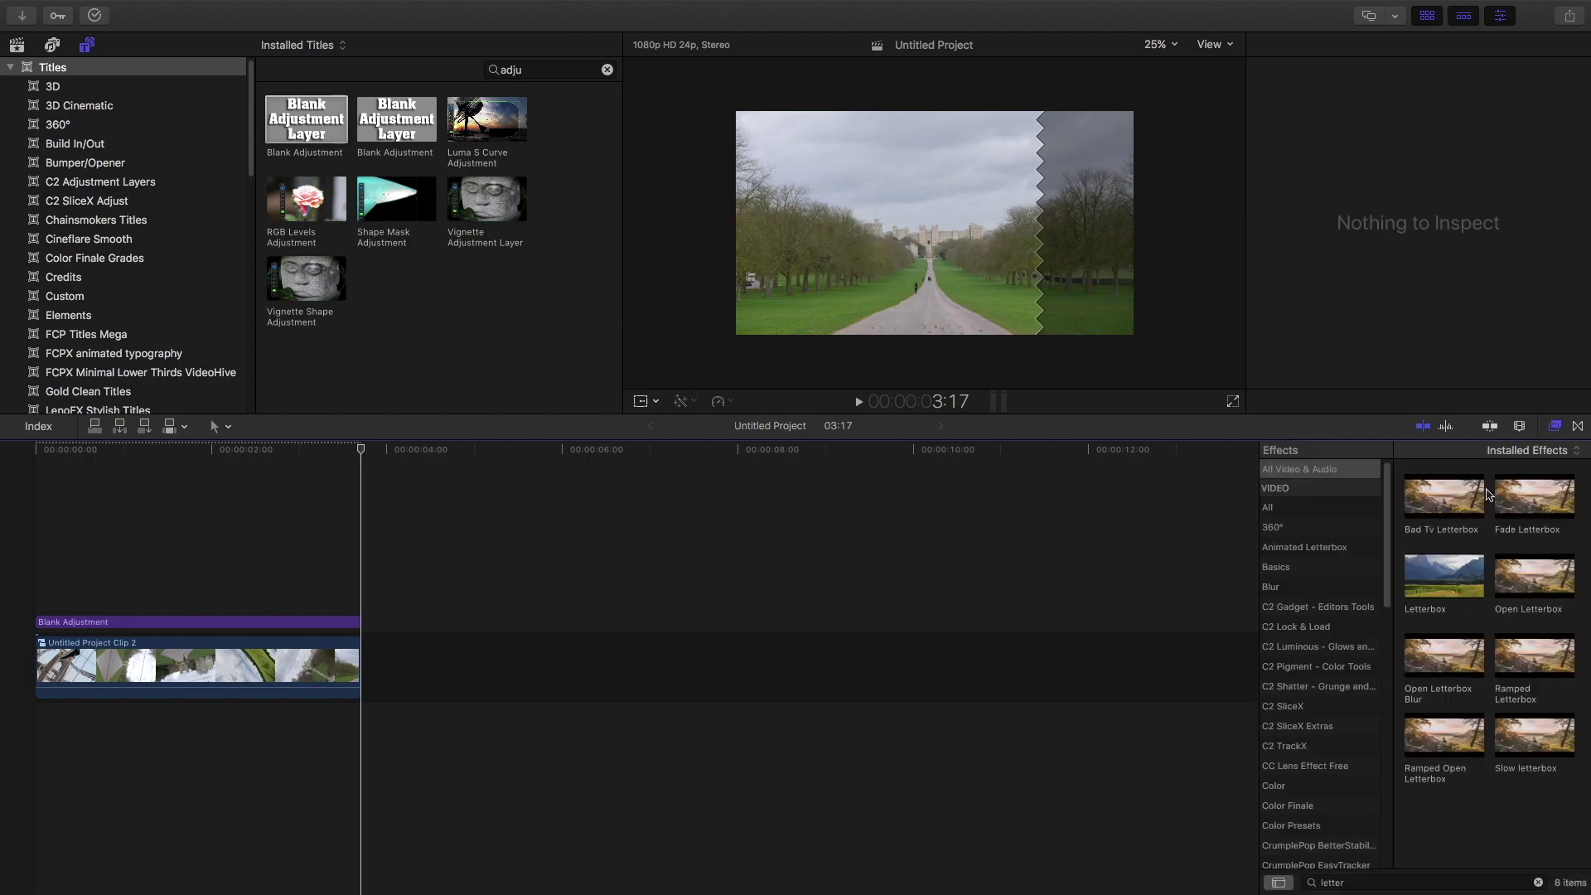
pyautogui.moveTo(845, 657); pyautogui.dragTo(336, 667)
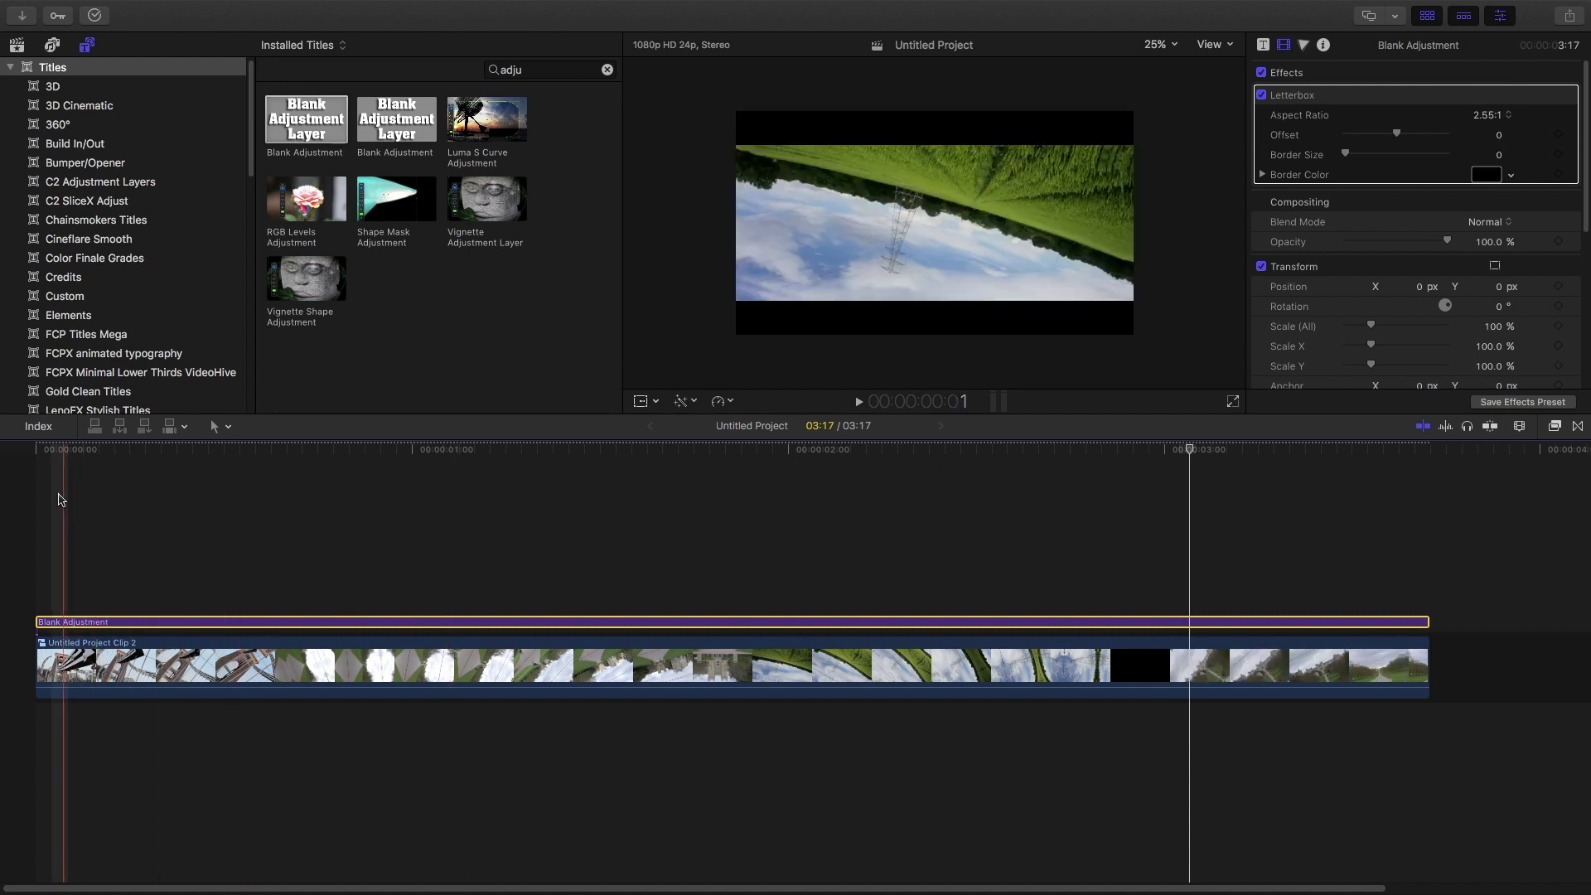
pyautogui.click(29, 482)
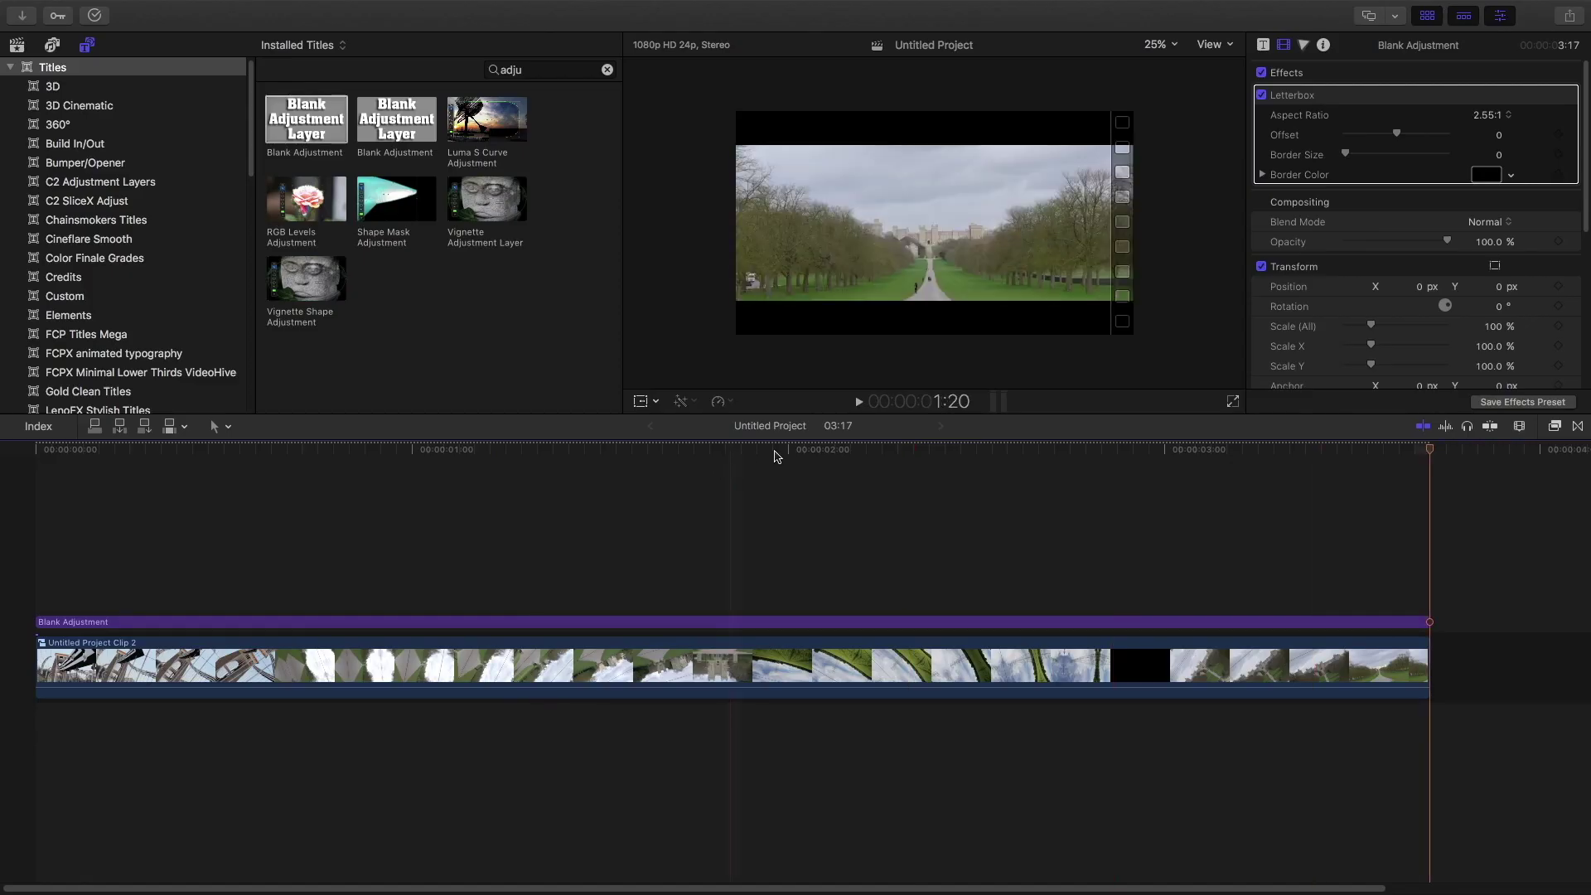
pyautogui.press('super+9')
pyautogui.press('super+9')
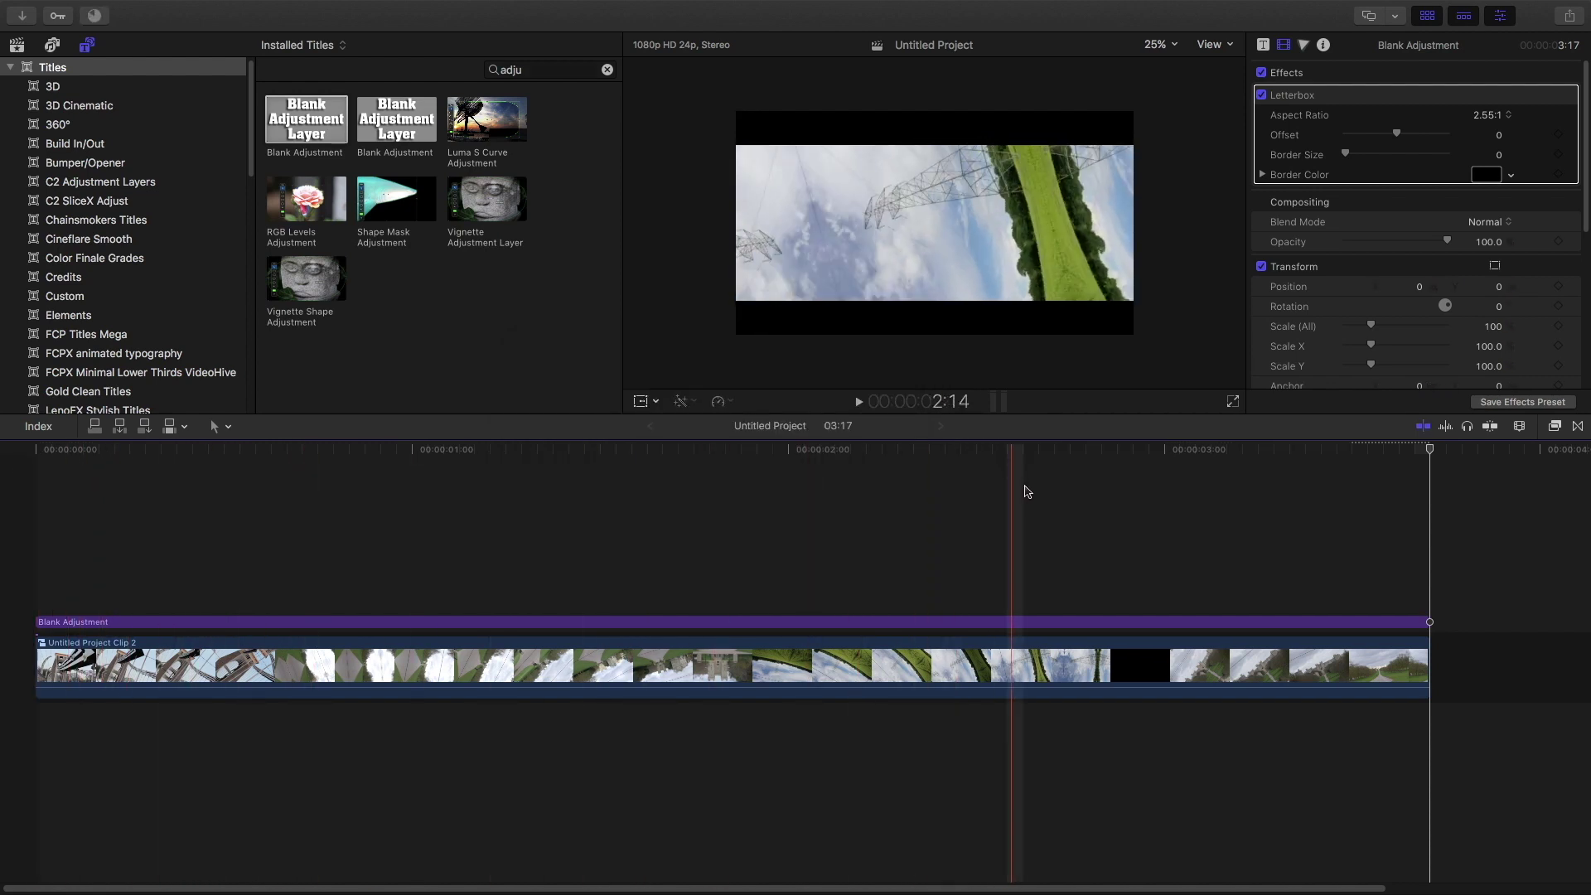
# - Search the effects for "prism" and apply the Prism effect to the compound clip beneath the adjustment layer
pyautogui.press('super+5')
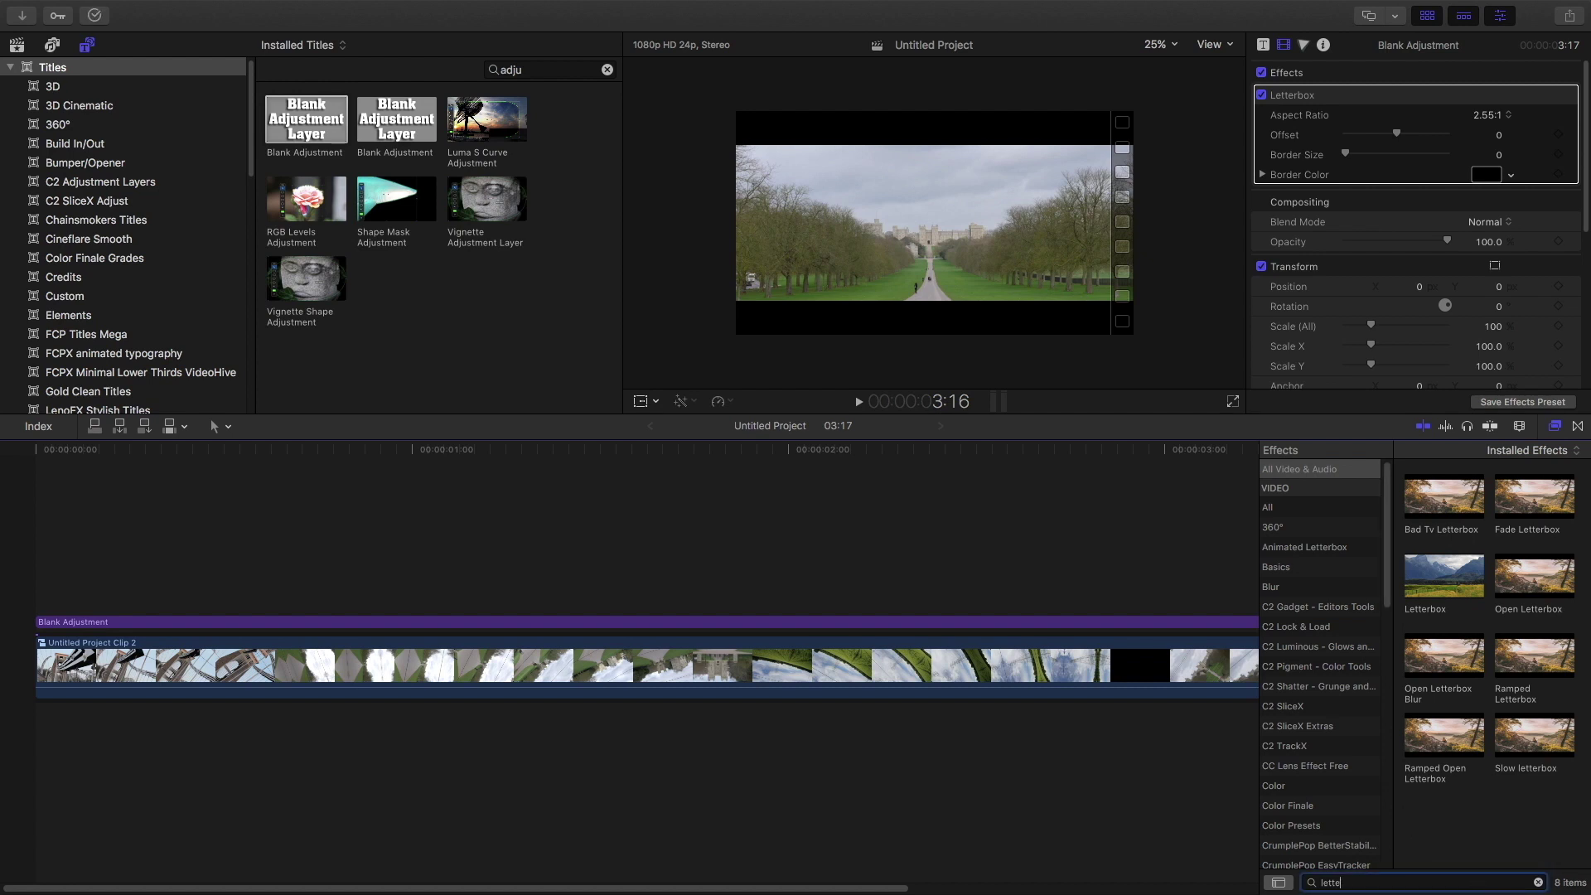
pyautogui.write('prism')
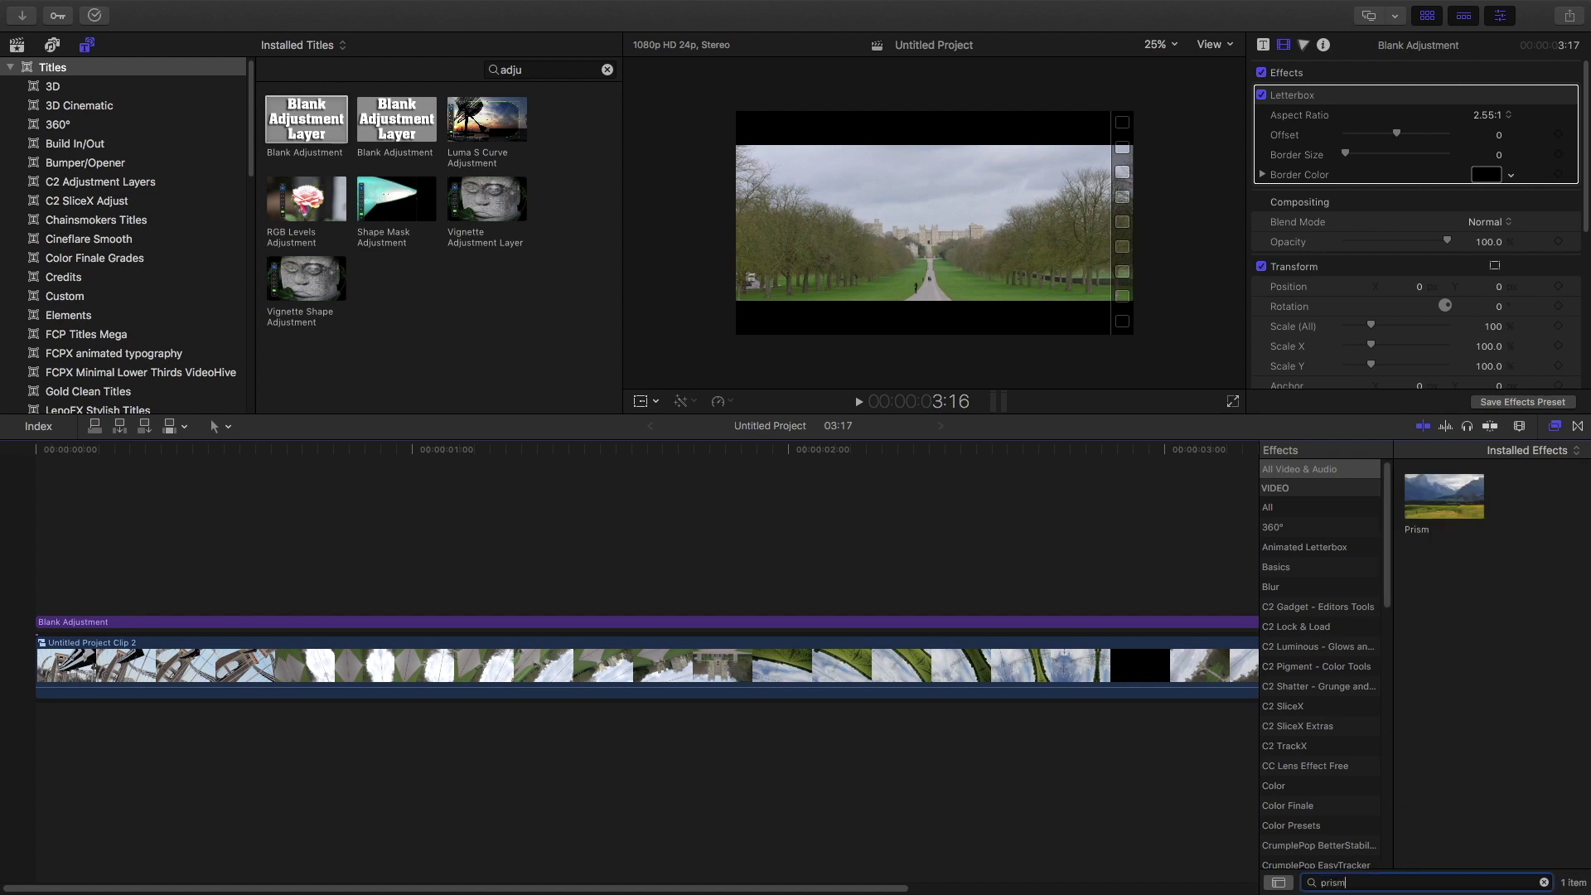
pyautogui.moveTo(1436, 506); pyautogui.dragTo(845, 663)
pyautogui.click(713, 474)
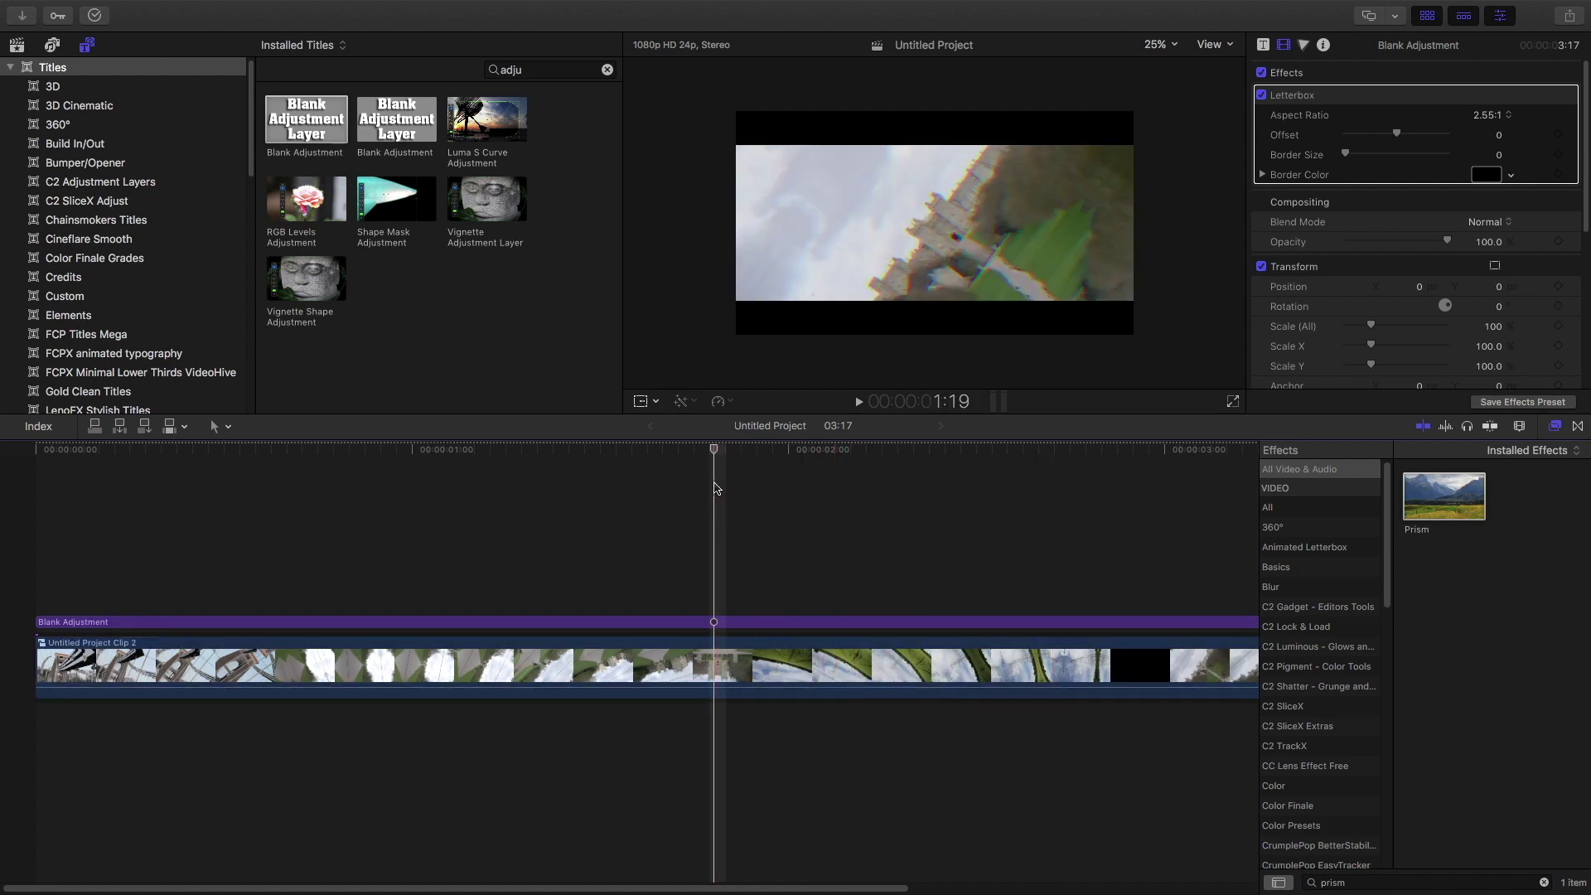
pyautogui.click(1554, 426)
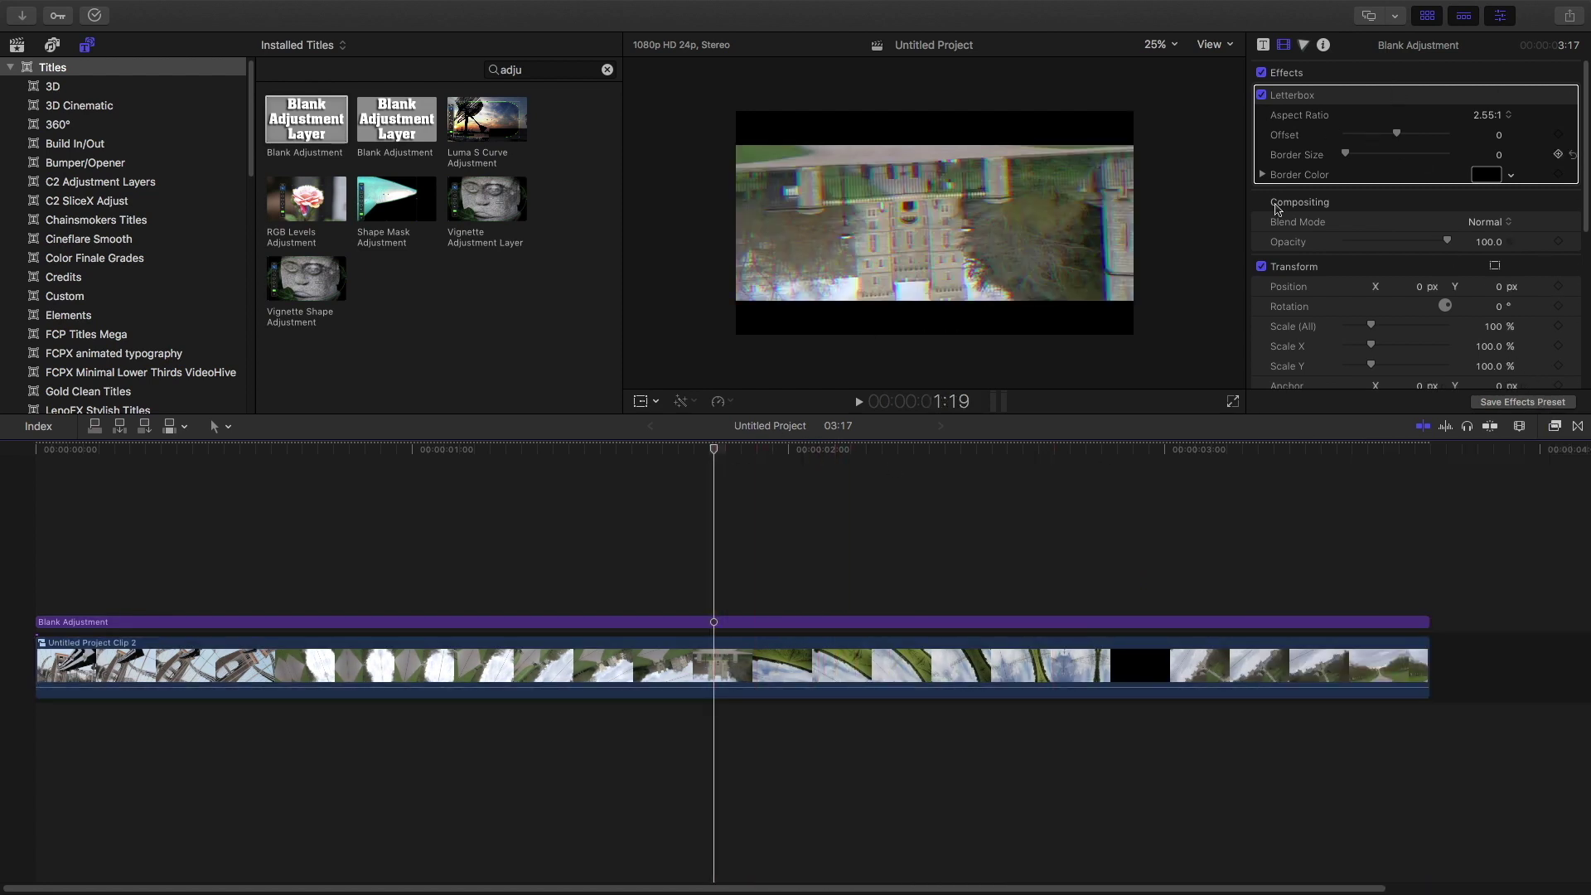
pyautogui.click(748, 655)
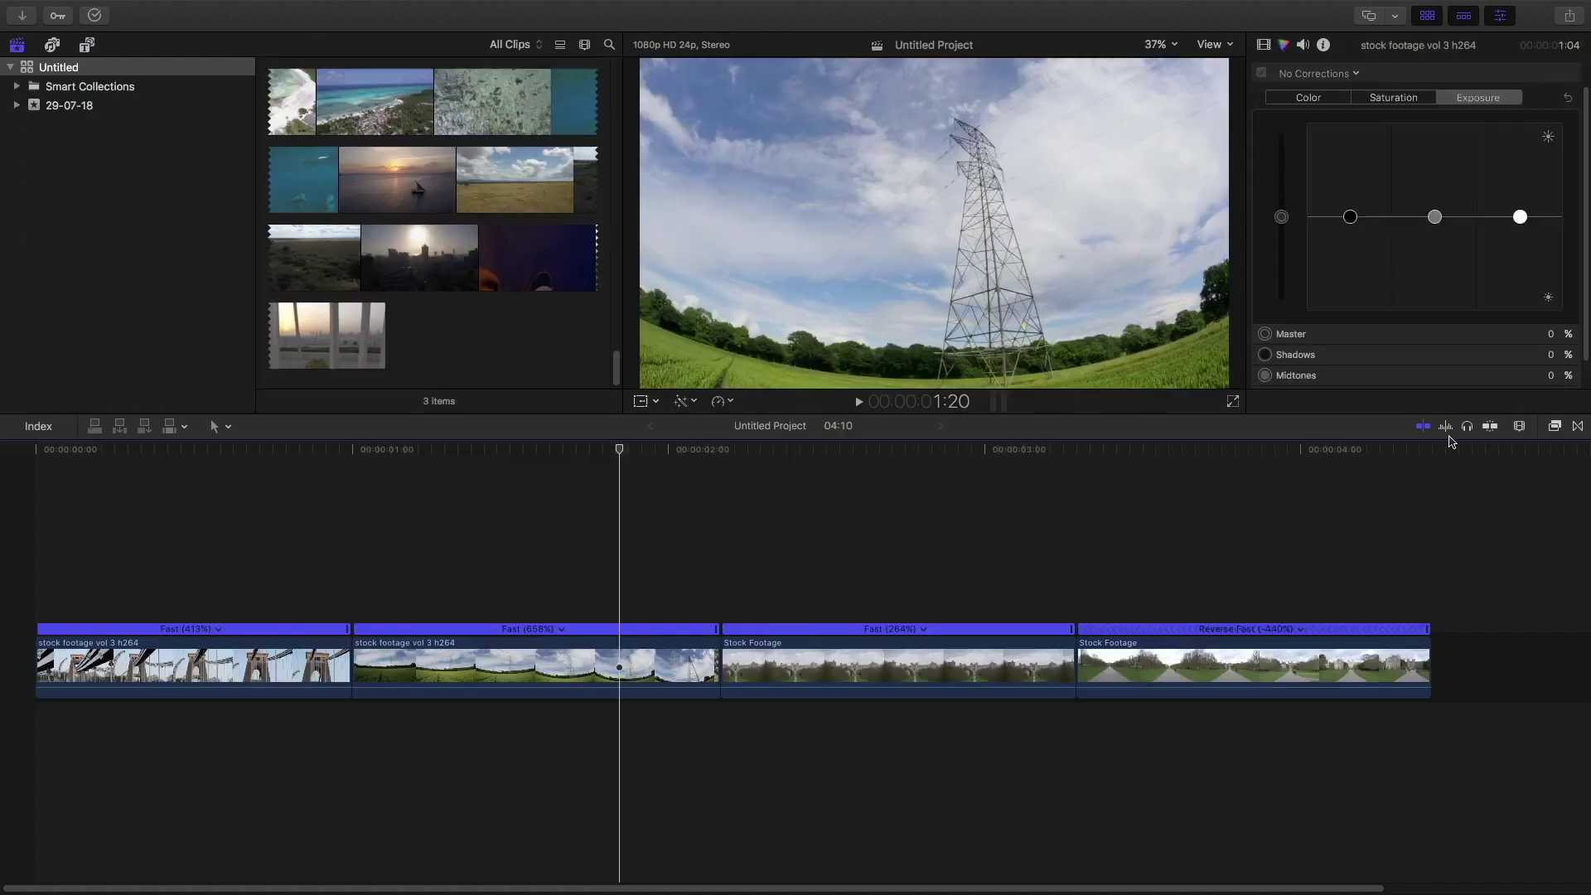
# - Add a zoom transition at each of the cuts between the four stock clips
pyautogui.click(1577, 426)
pyautogui.click(1577, 425)
pyautogui.click(1576, 426)
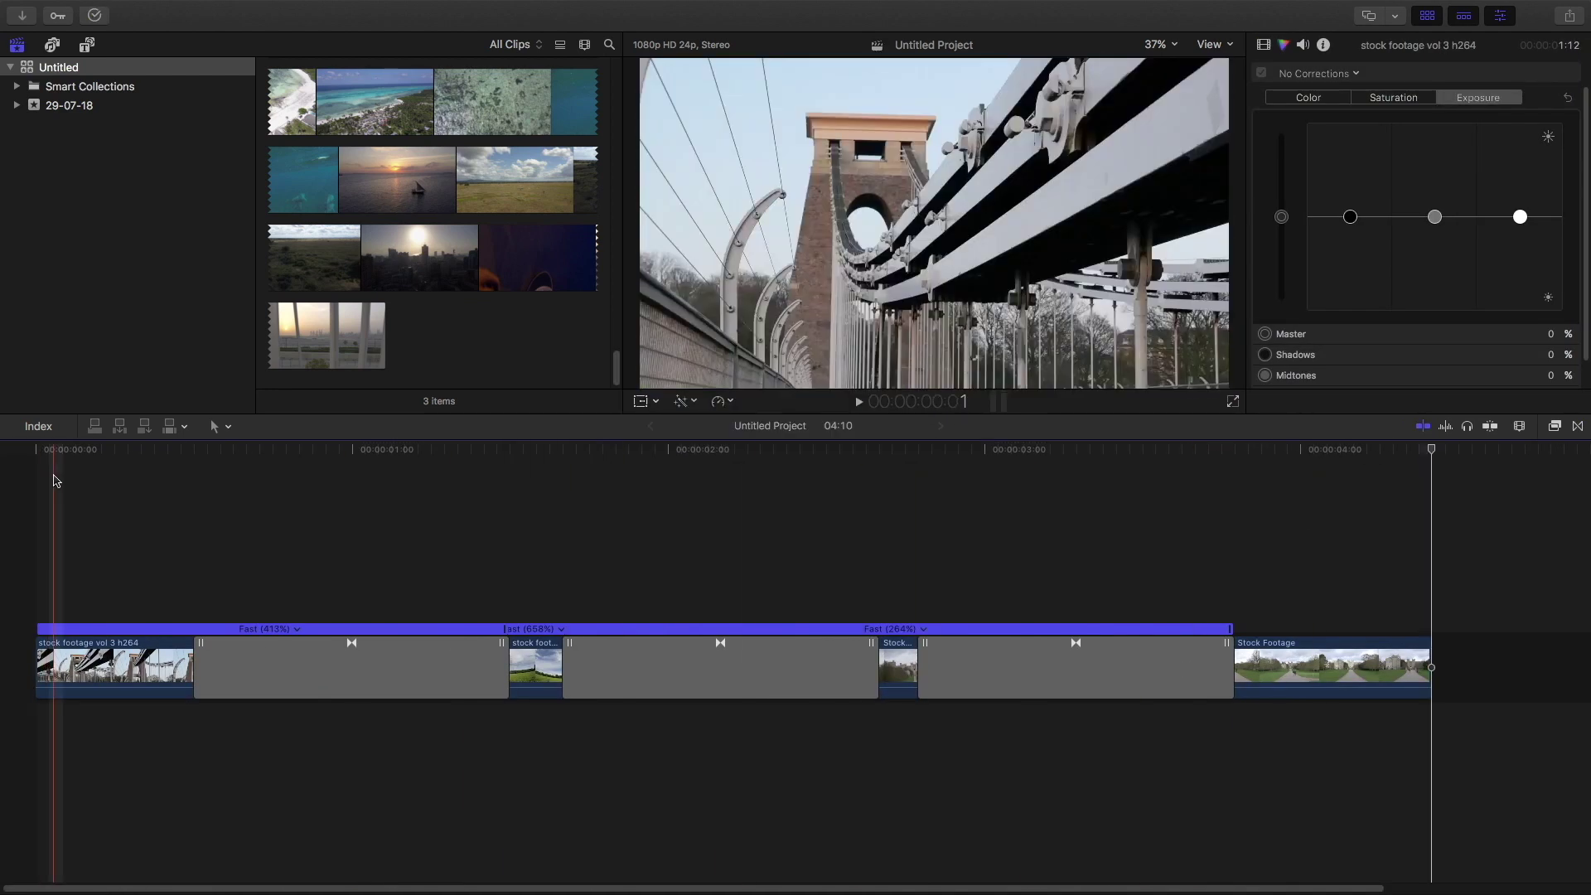
pyautogui.moveTo(53, 663); pyautogui.dragTo(419, 705)
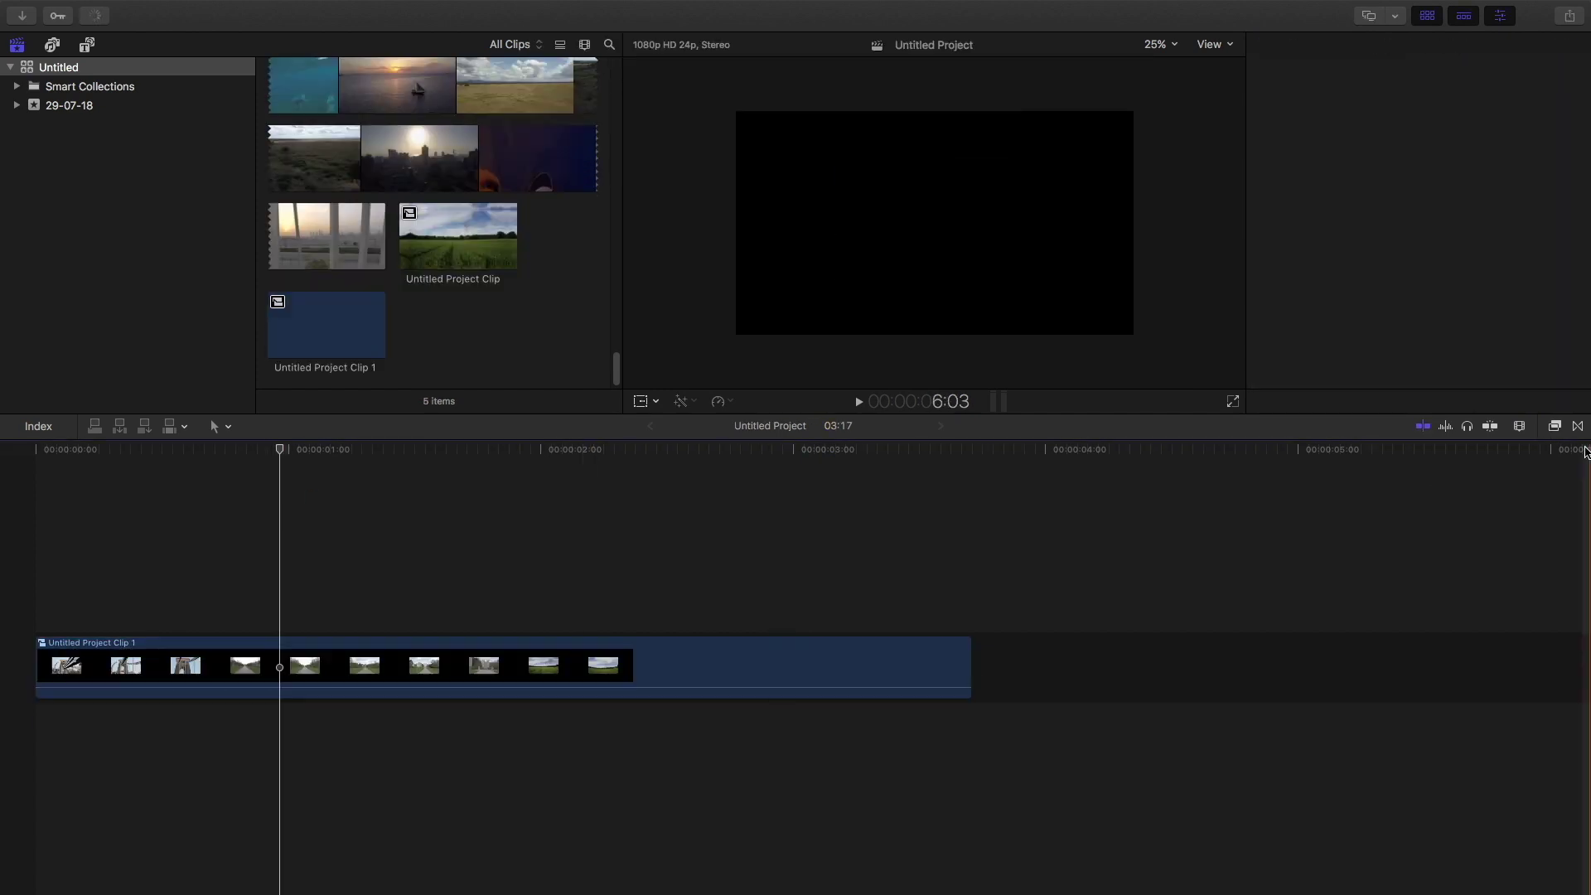
# - Apply the PIxel Samy Mirroring effect to the nested compound clip with Width 960 and Height 540
pyautogui.click(1554, 426)
pyautogui.click(1554, 426)
pyautogui.click(1491, 174)
pyautogui.write('960')
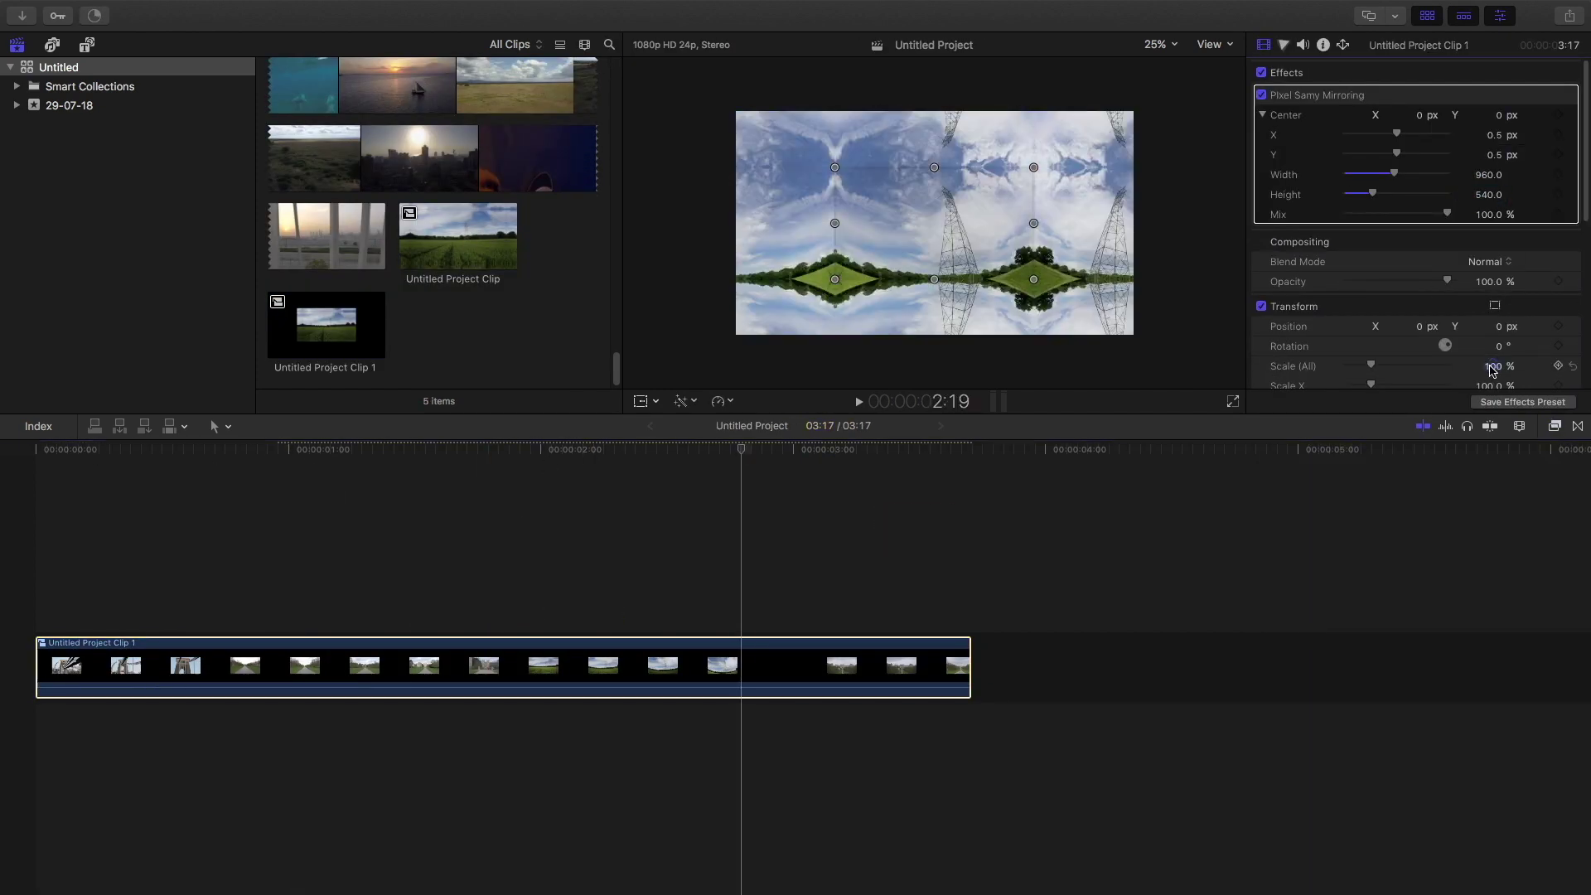
# - Scale the mirrored clip to 200% and keyframe its Rotation to -360° at the last frame
pyautogui.click(39, 474)
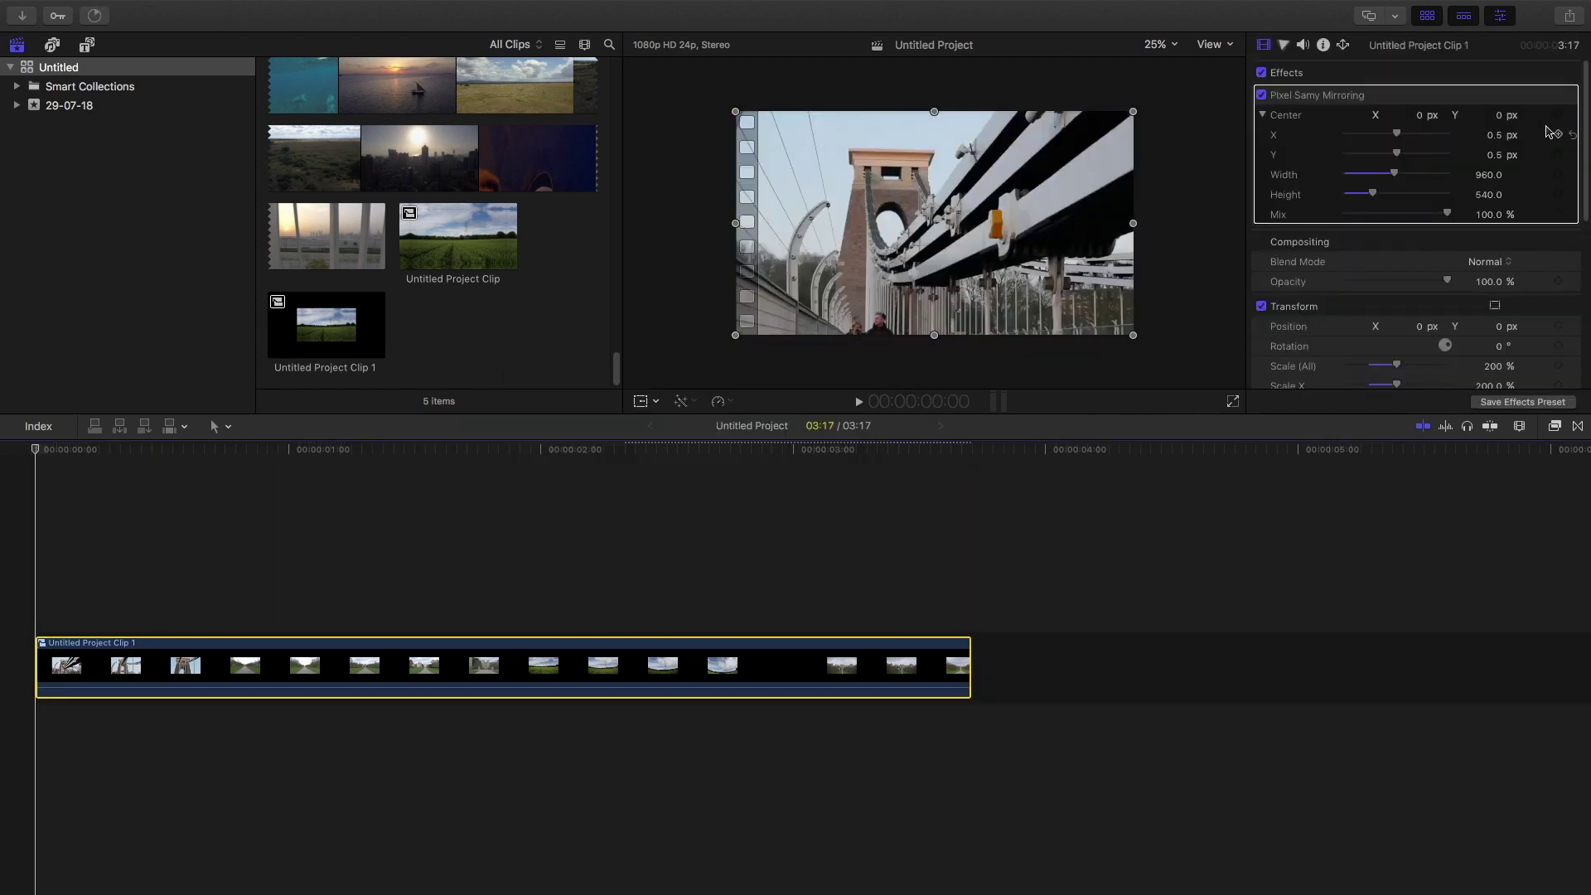
pyautogui.scroll(-2, 1557, 304)
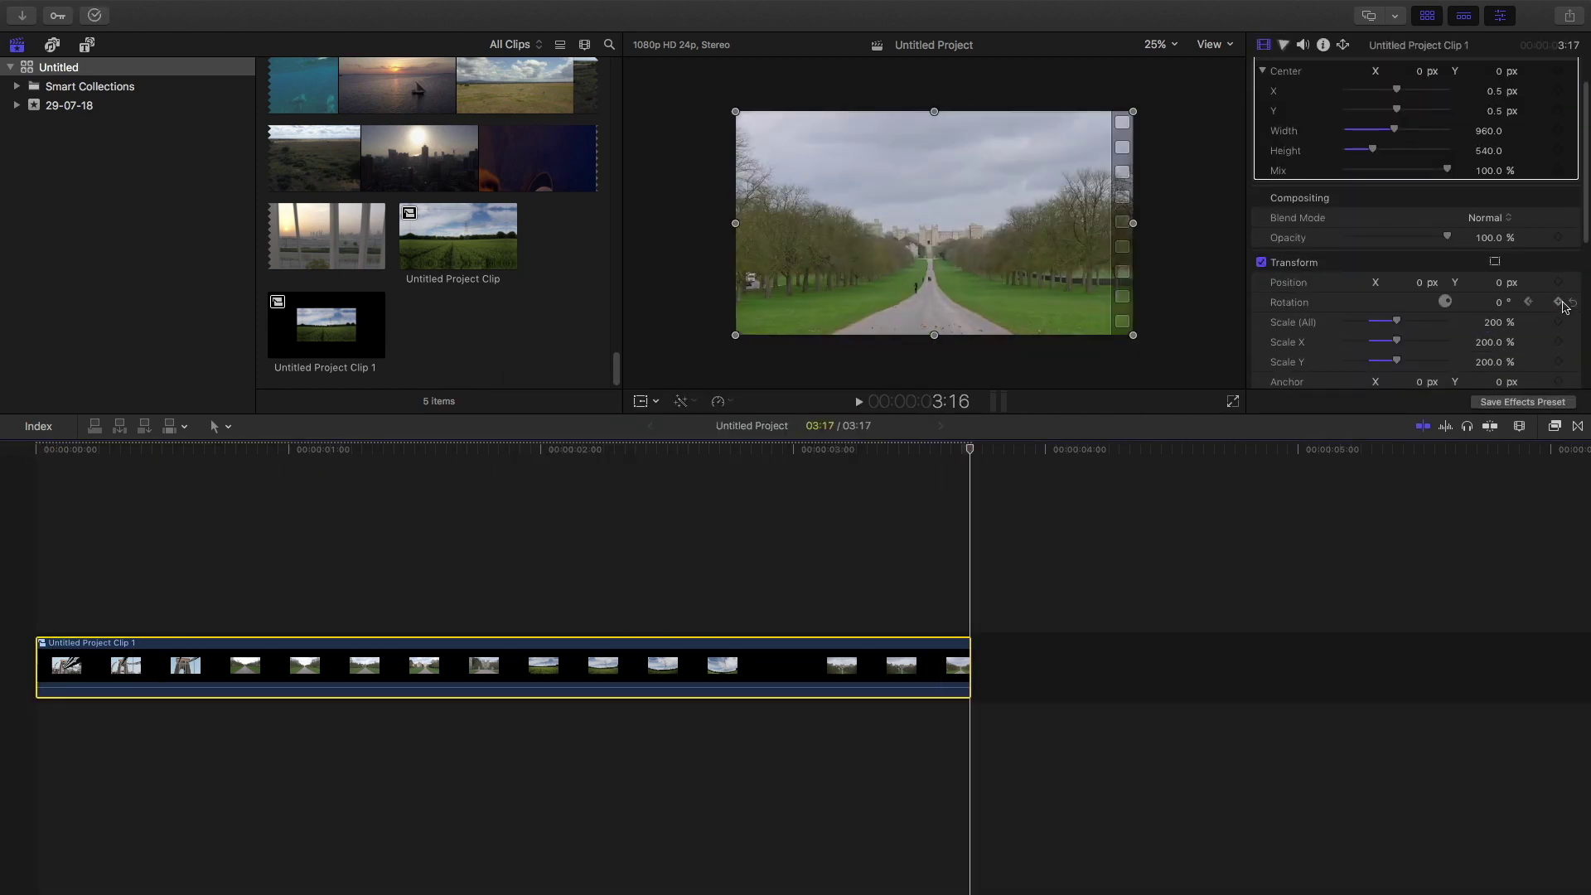
pyautogui.moveTo(1498, 304); pyautogui.dragTo(1485, 308)
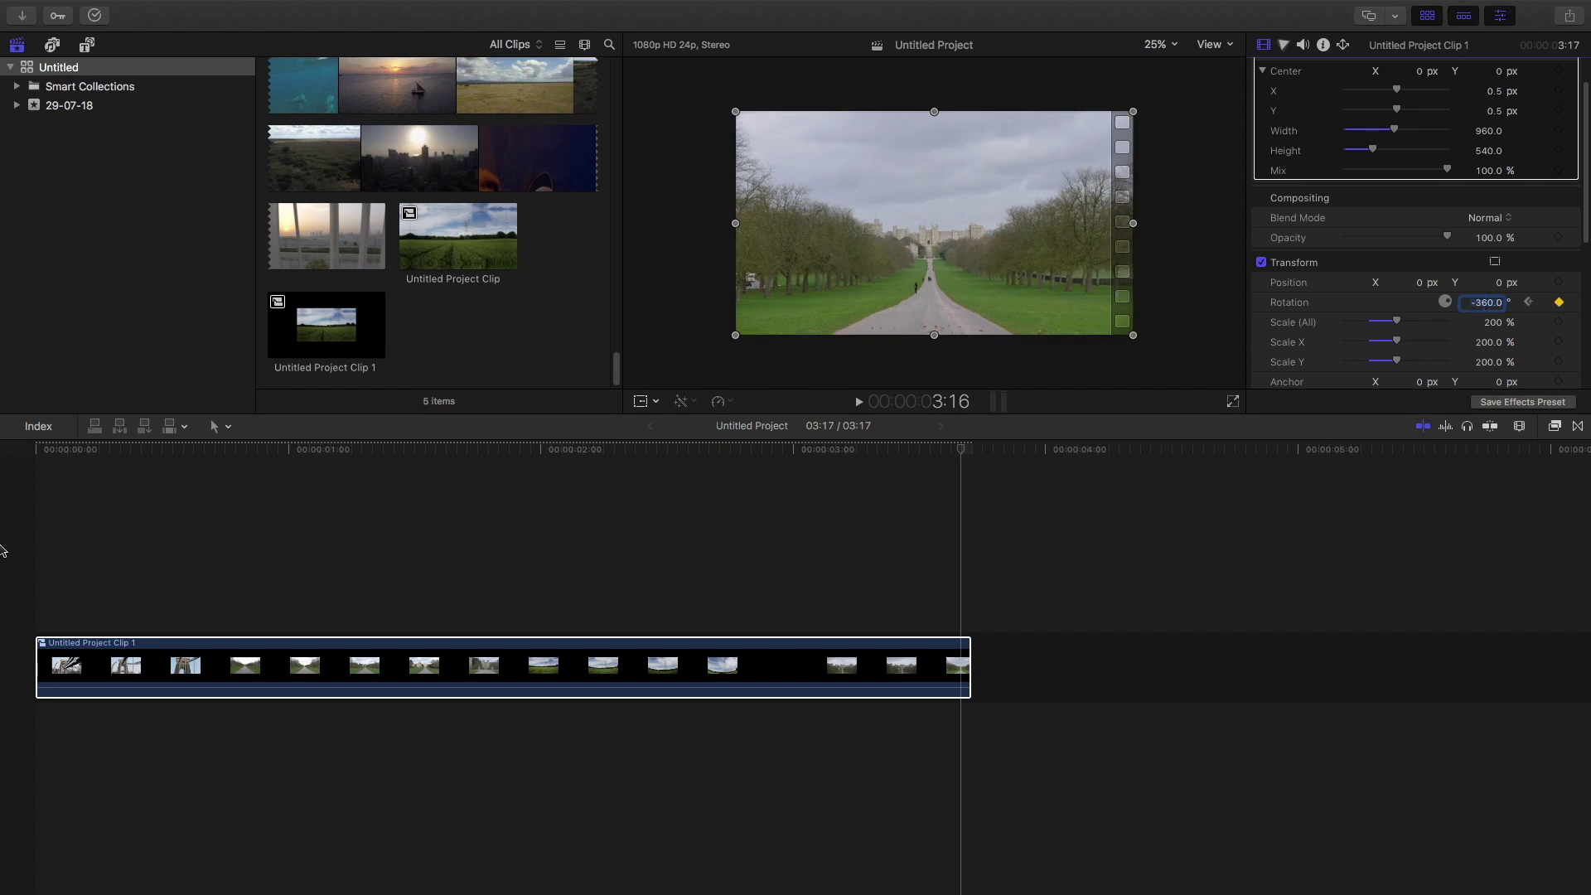
# - Play the rotating, mirrored sequence from the start of the timeline
pyautogui.click(33, 477)
pyautogui.press('space')
pyautogui.click(36, 530)
pyautogui.press('space')
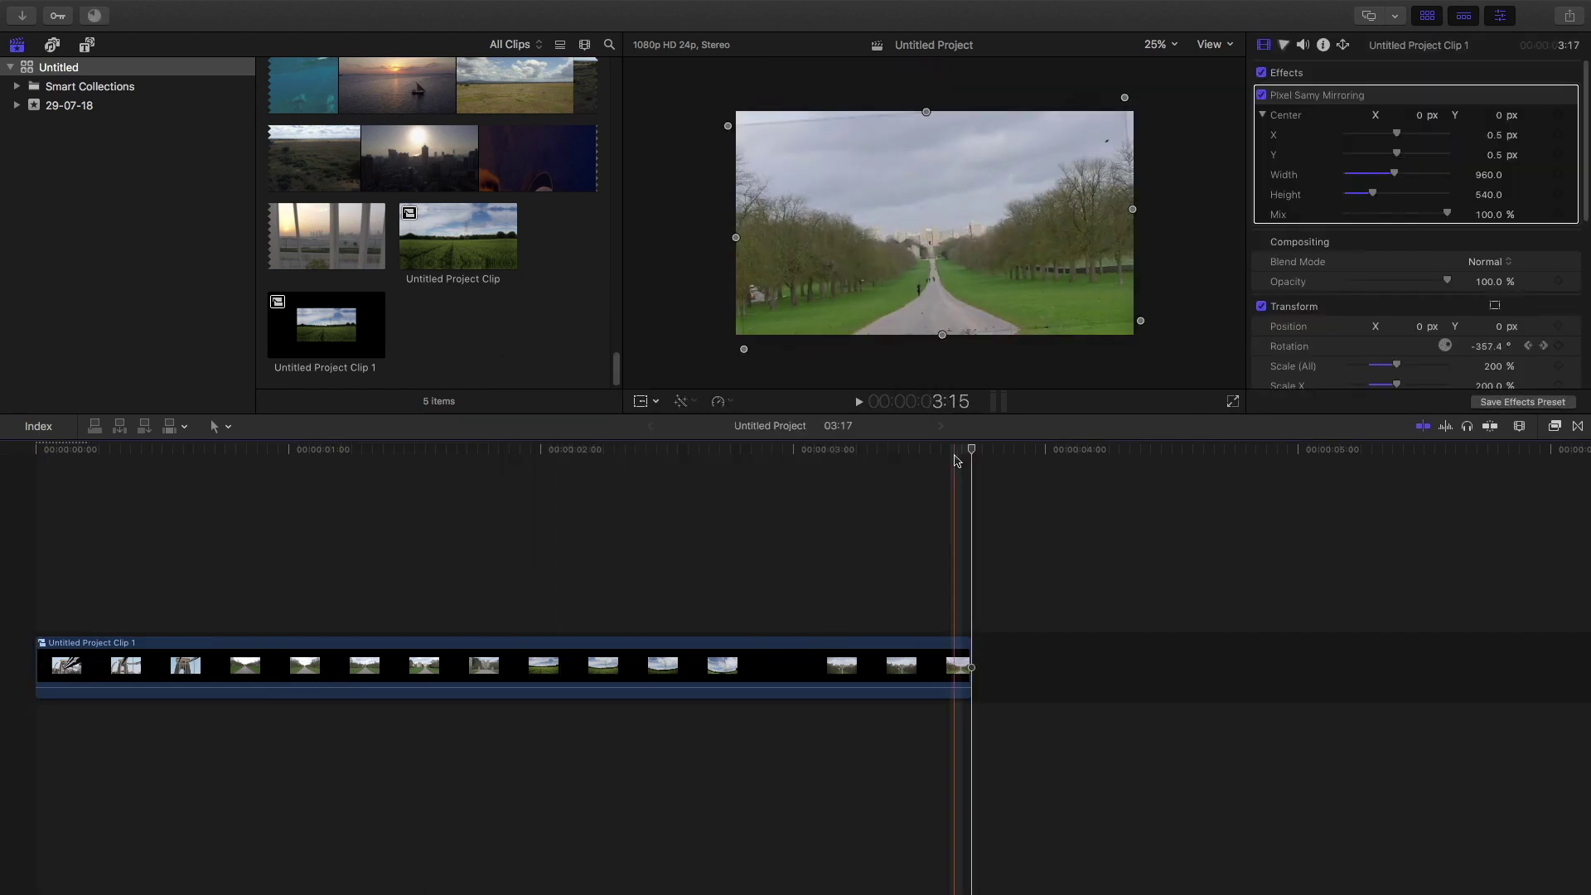
# - Overlay a letterboxed Blank Adjustment layer on the nested compound clip and play the sequence from the start
pyautogui.click(857, 648)
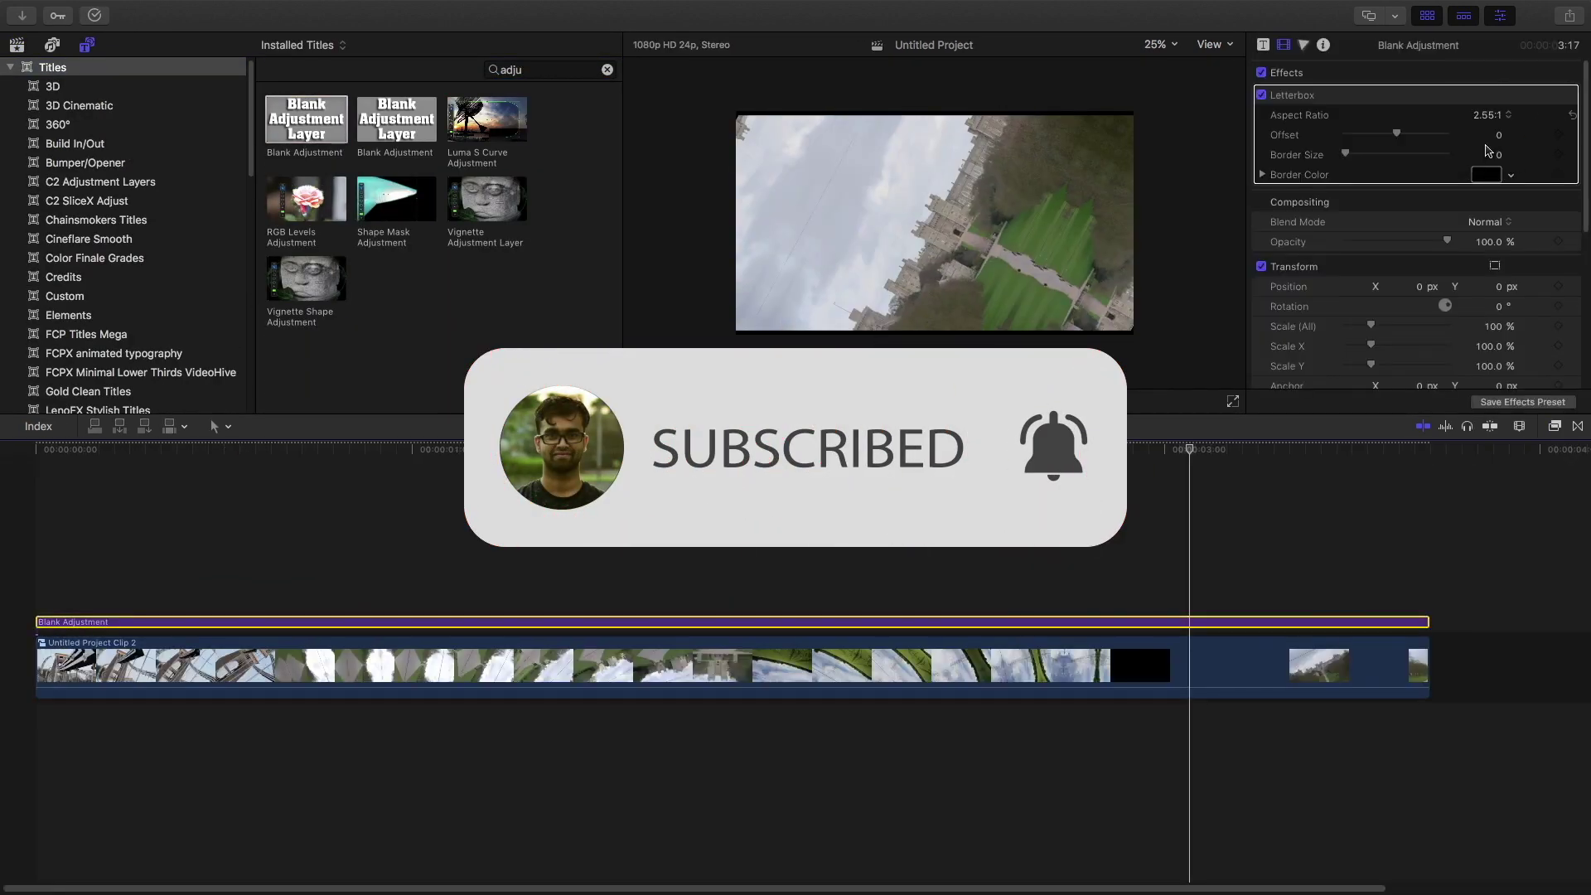
pyautogui.click(29, 462)
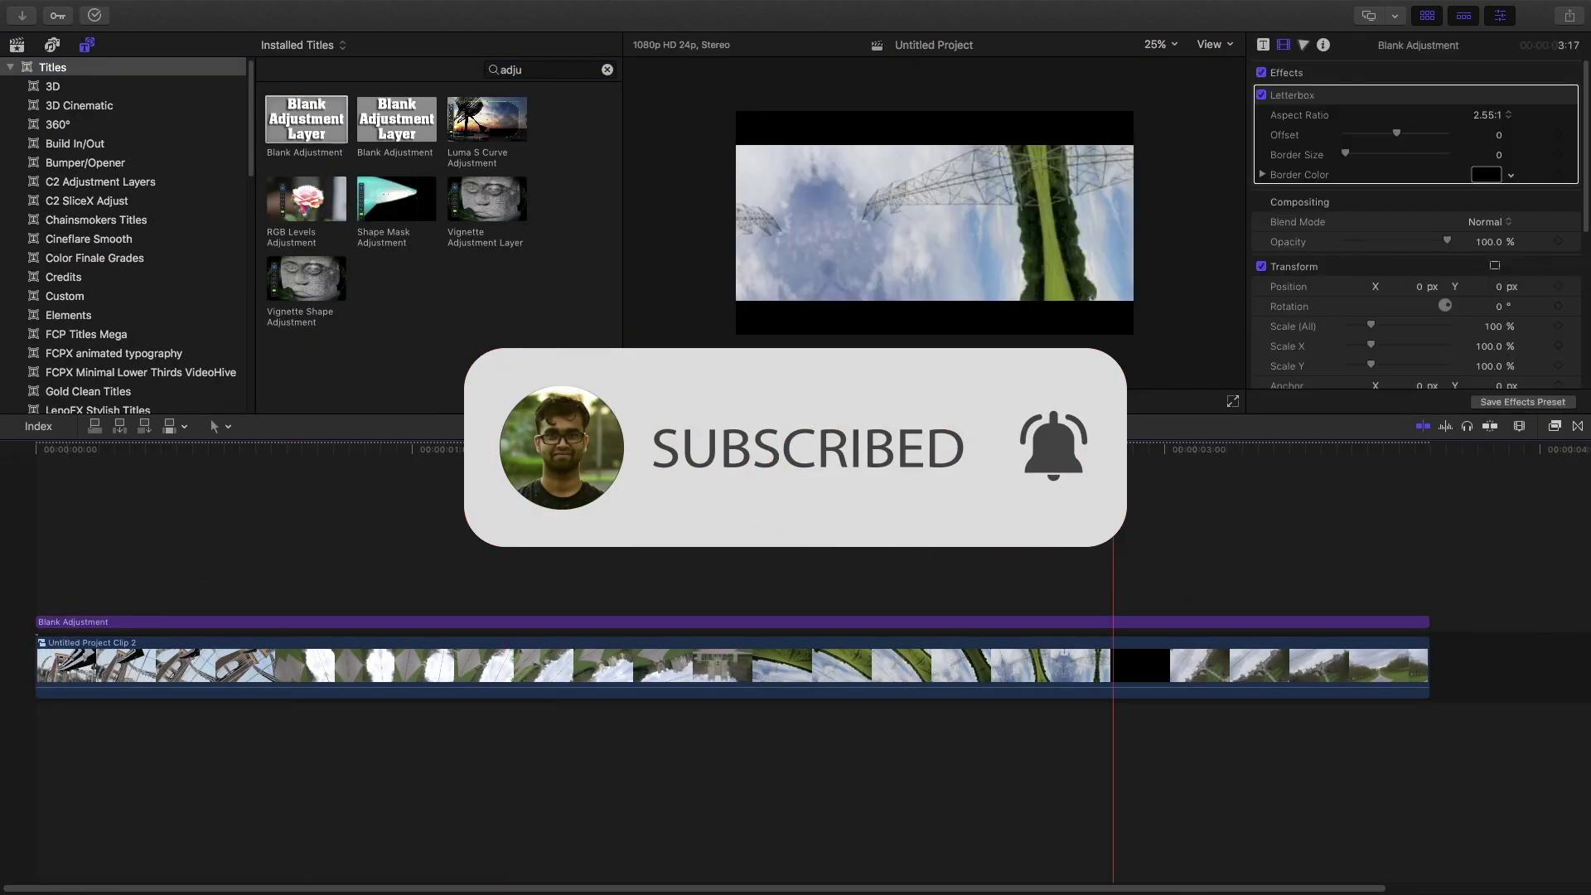